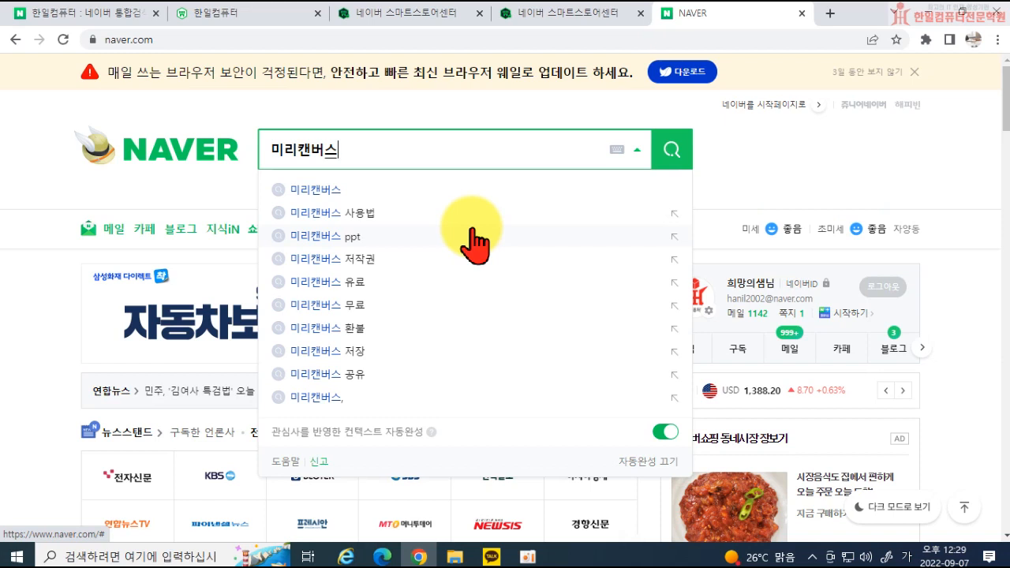
# Search Naver for 미리캔버스 and open the 디자인 플랫폼 미리캔버스 website from the results.
pyautogui.click(320, 194)
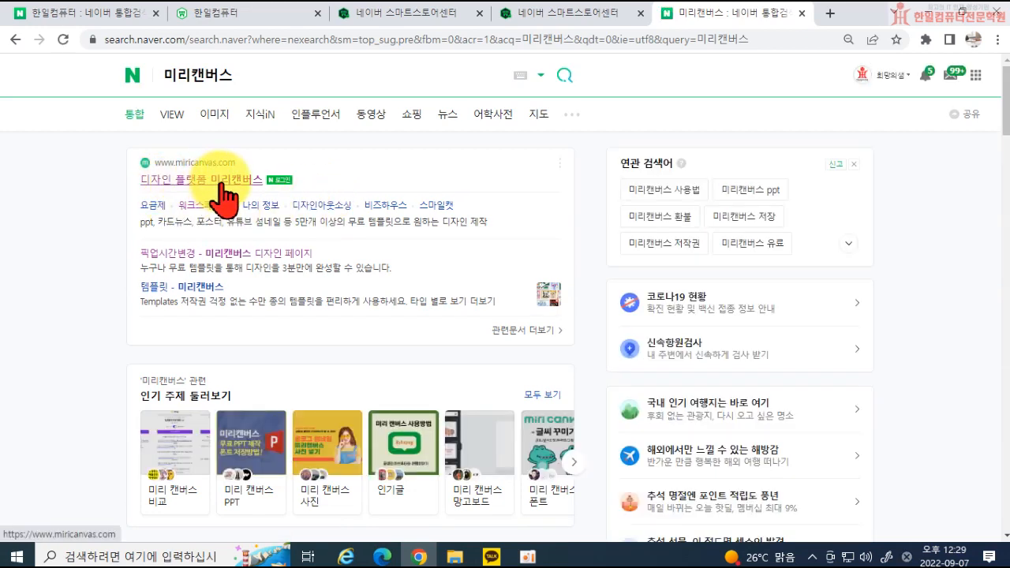
pyautogui.click(224, 182)
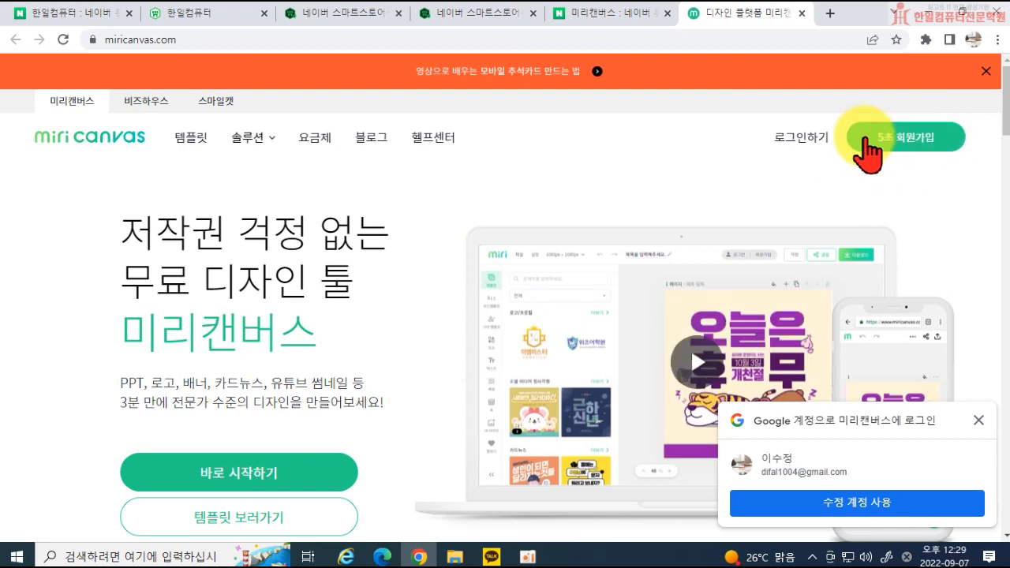
# Sign up with the Naver account, decline staying logged in, and dismiss the welcome message.
pyautogui.click(922, 140)
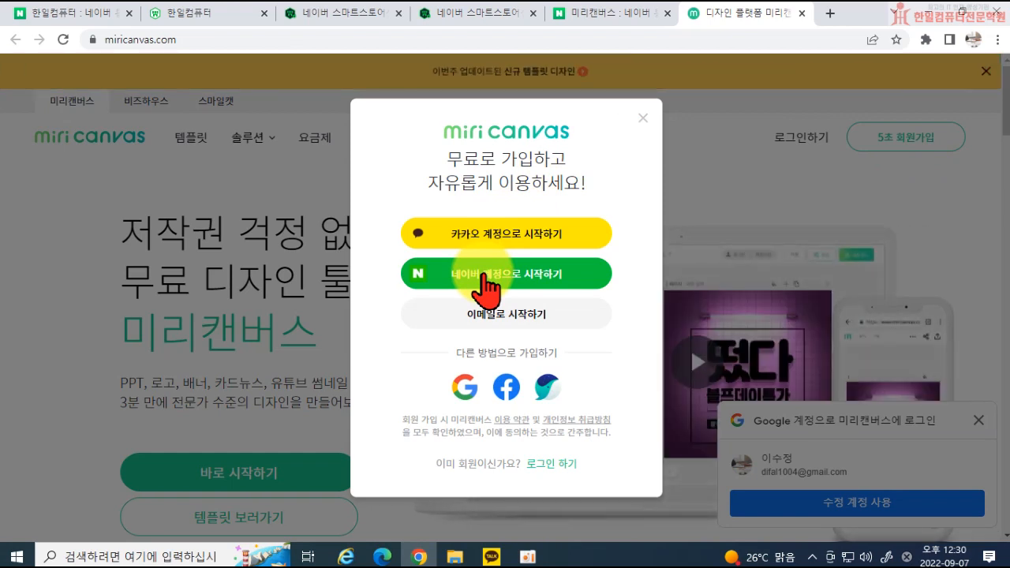
pyautogui.click(484, 275)
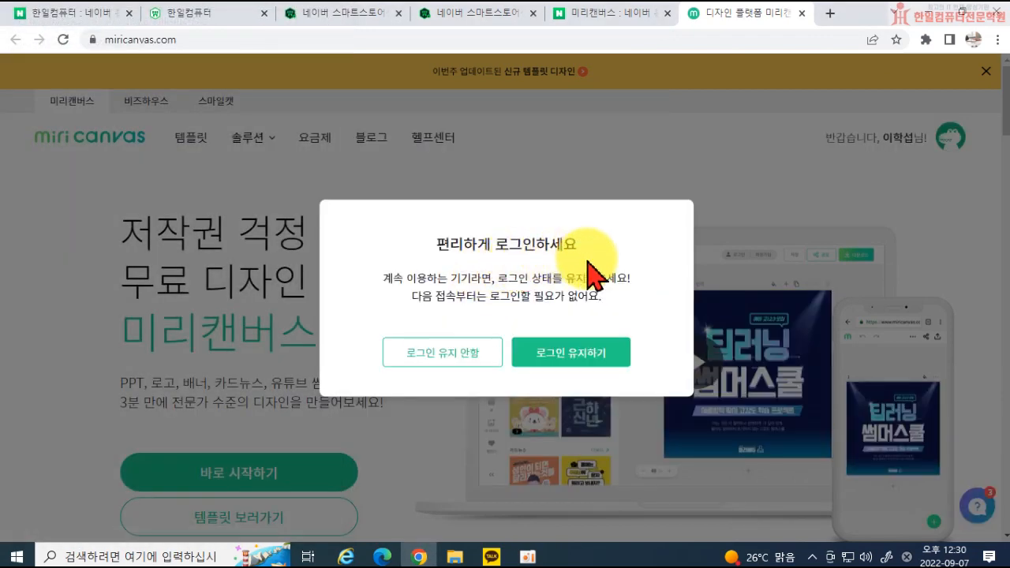
pyautogui.click(465, 359)
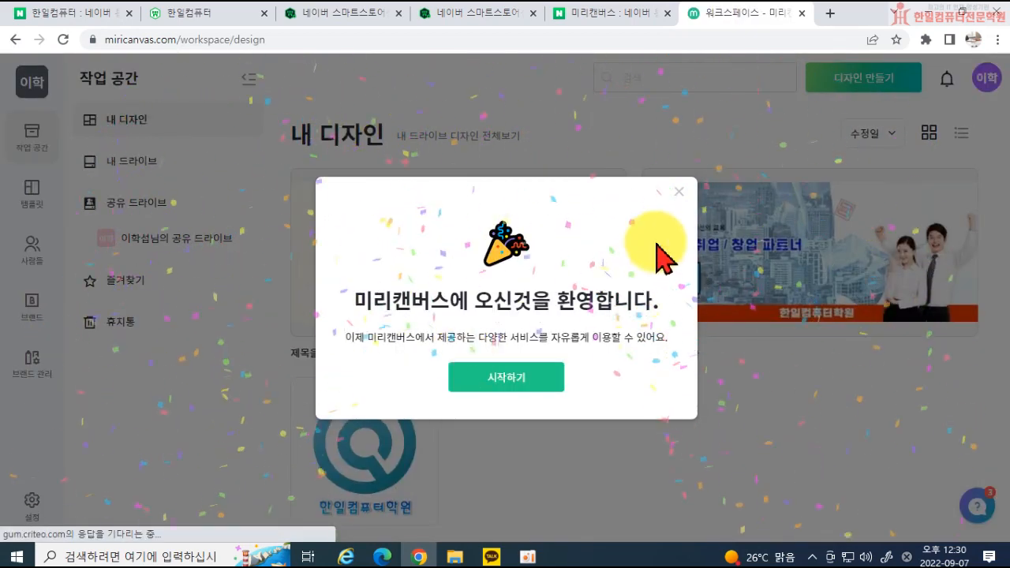
pyautogui.click(677, 192)
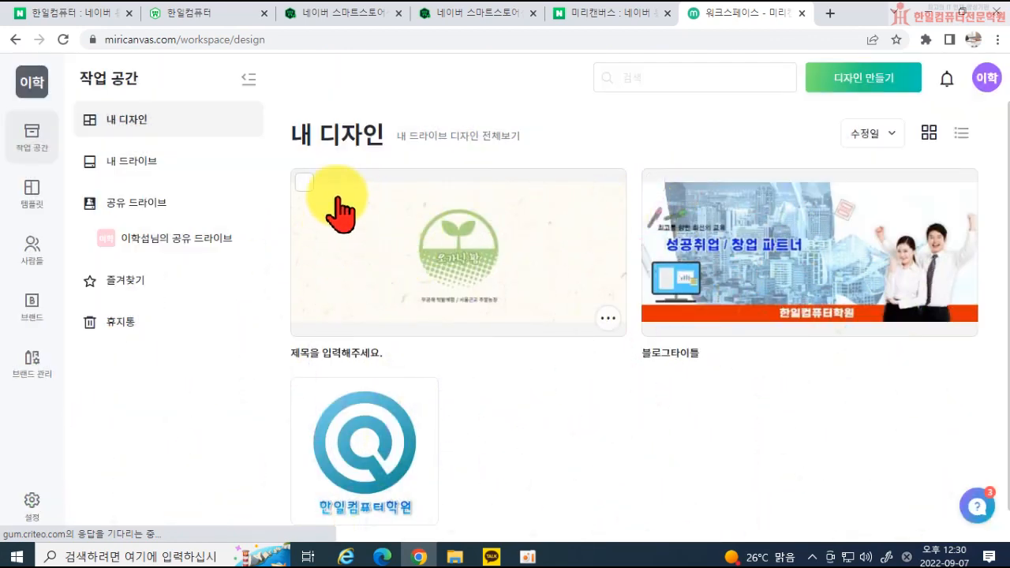
pyautogui.click(304, 182)
pyautogui.click(655, 183)
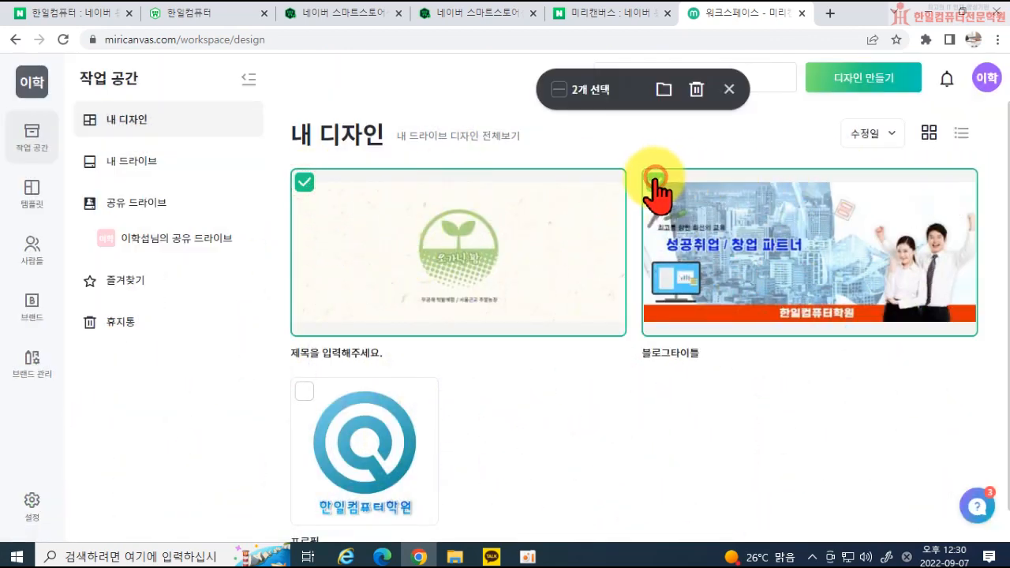
pyautogui.click(304, 391)
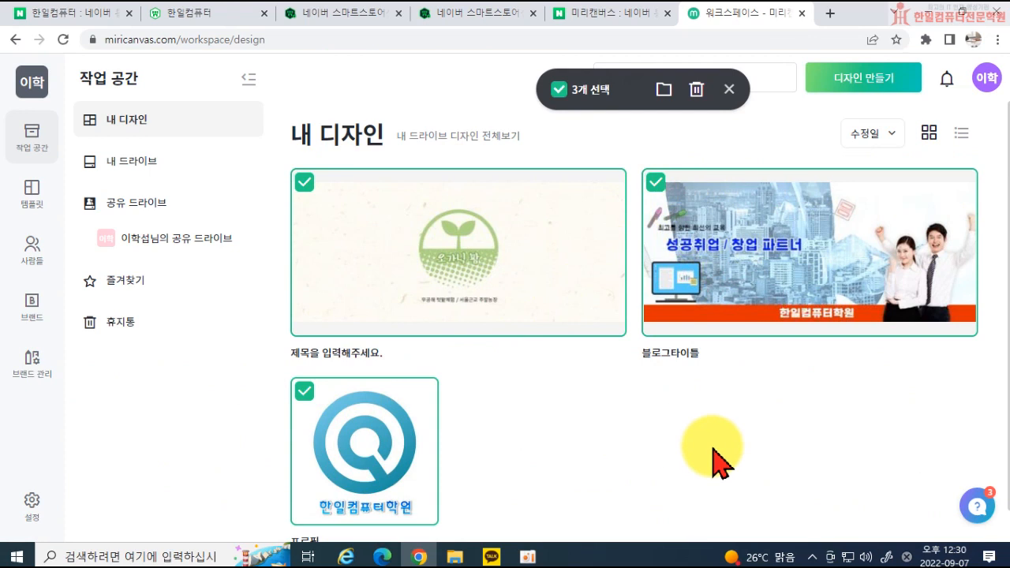
# Show 내 디자인 as a list and delete all three designs, acknowledging the copyright notice and closing the leftover notices.
pyautogui.click(963, 134)
pyautogui.click(308, 229)
pyautogui.click(308, 282)
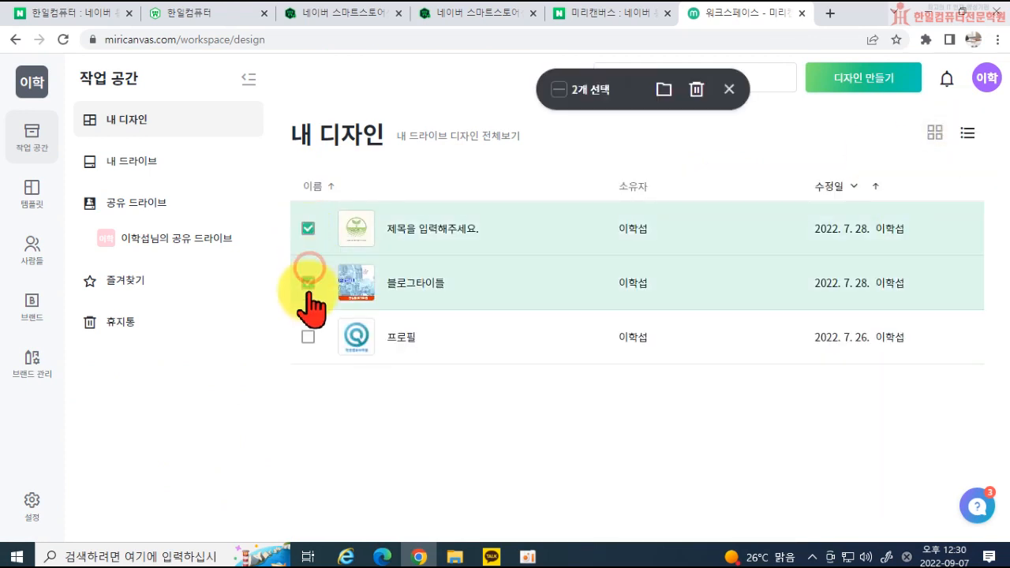
pyautogui.click(307, 337)
pyautogui.click(692, 88)
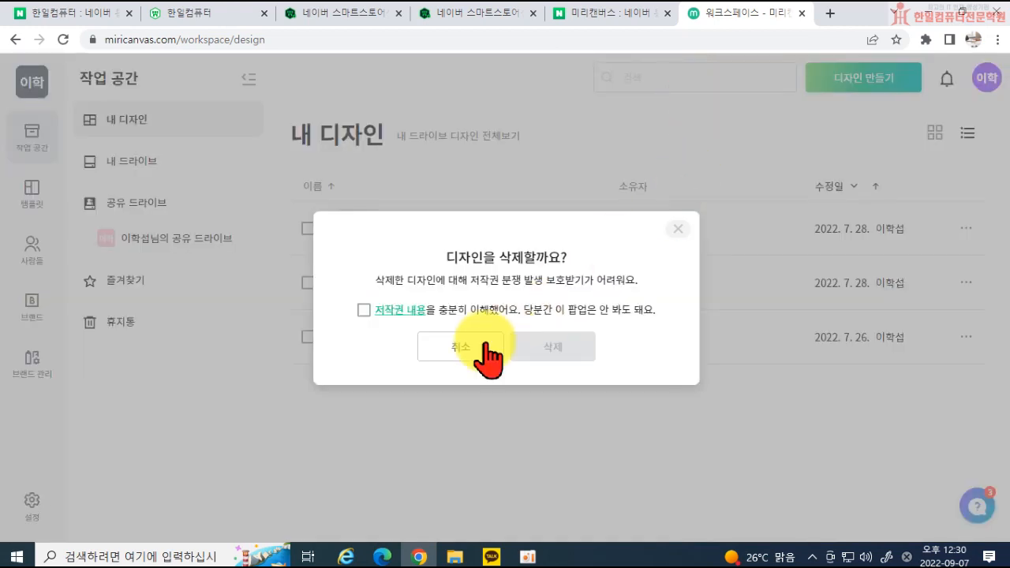
pyautogui.click(361, 309)
pyautogui.click(545, 347)
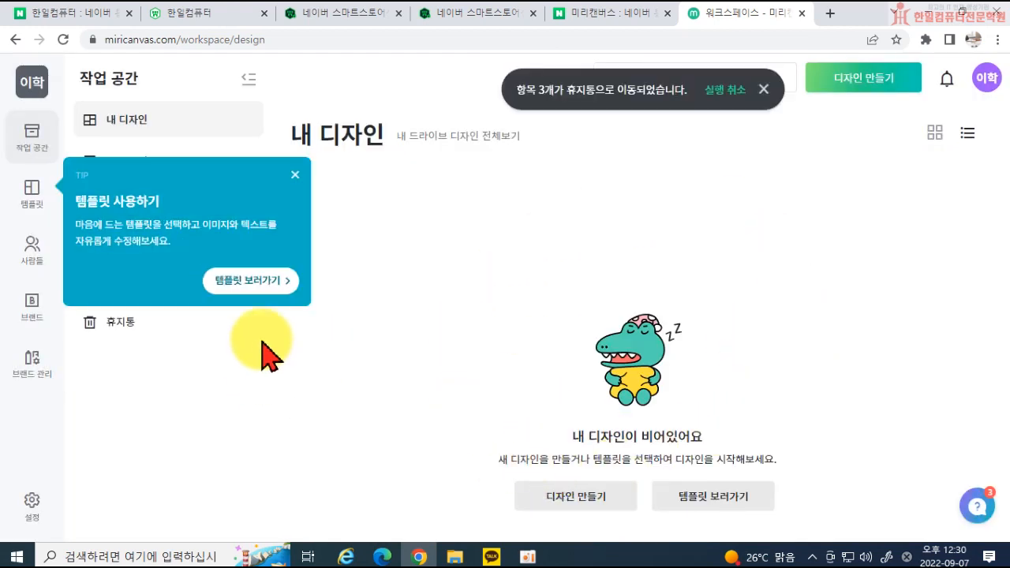
pyautogui.click(295, 175)
pyautogui.click(764, 89)
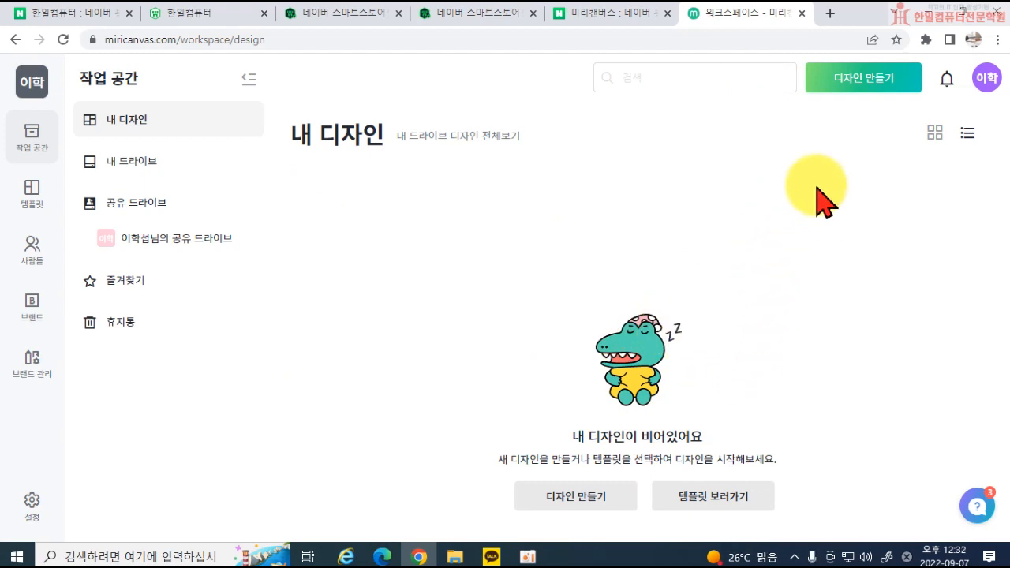
# Examine the size presets offered for a new design, from the web formats through the print formats.
pyautogui.click(868, 103)
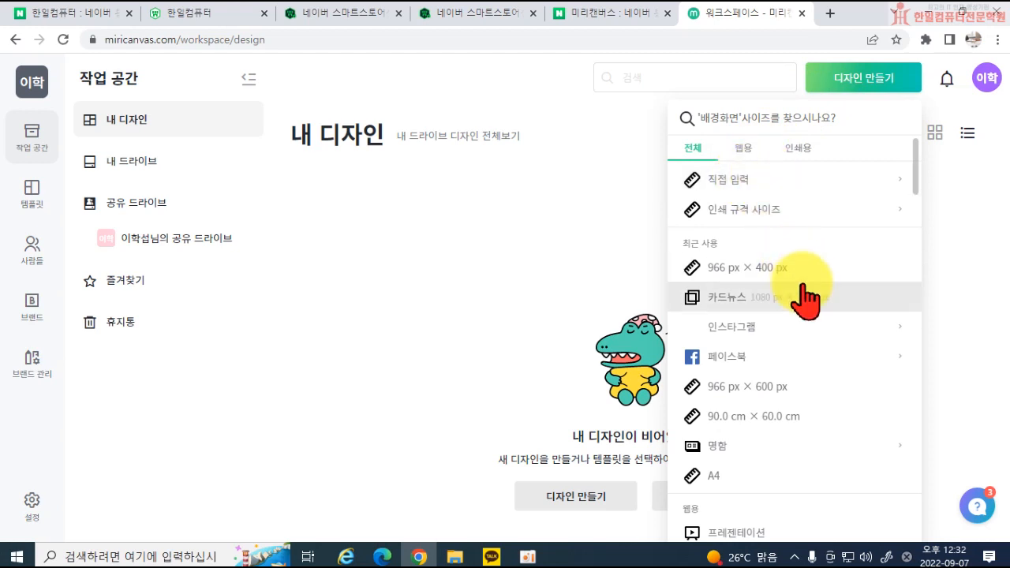
pyautogui.scroll(-3, 803, 304)
pyautogui.scroll(-3, 803, 327)
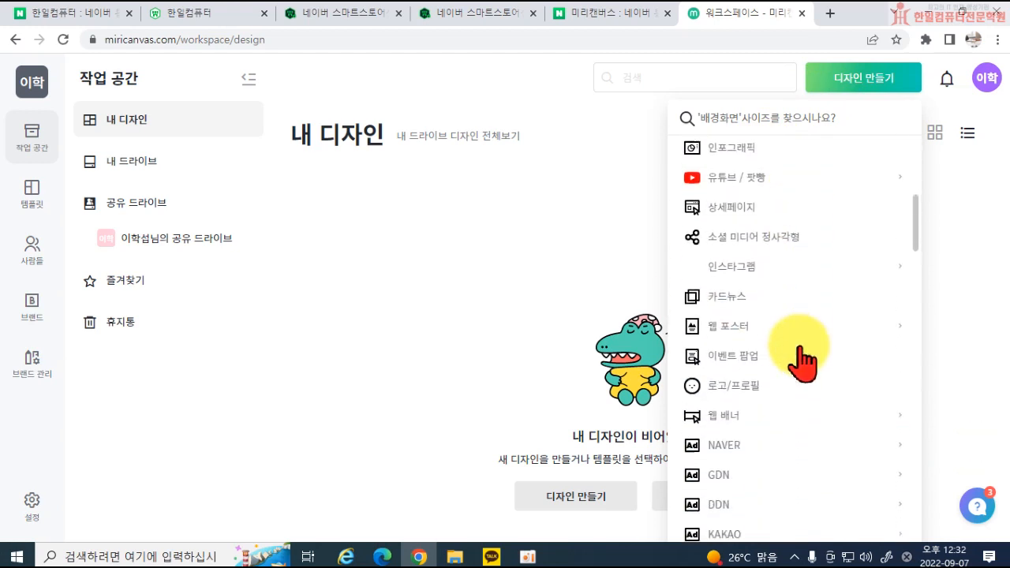
pyautogui.scroll(-1, 805, 436)
pyautogui.scroll(-1, 809, 430)
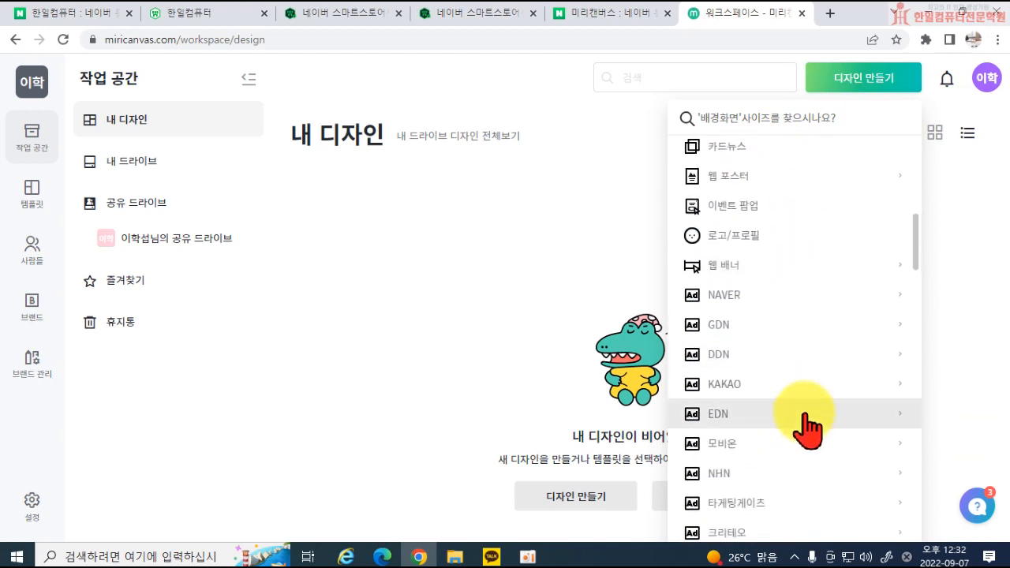
pyautogui.scroll(2, 793, 292)
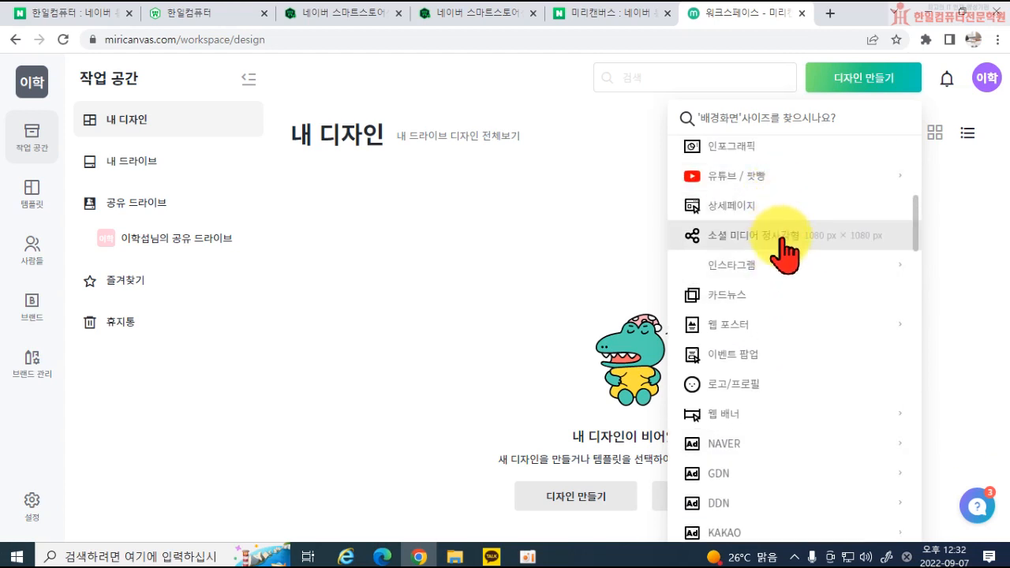
pyautogui.scroll(-1, 782, 272)
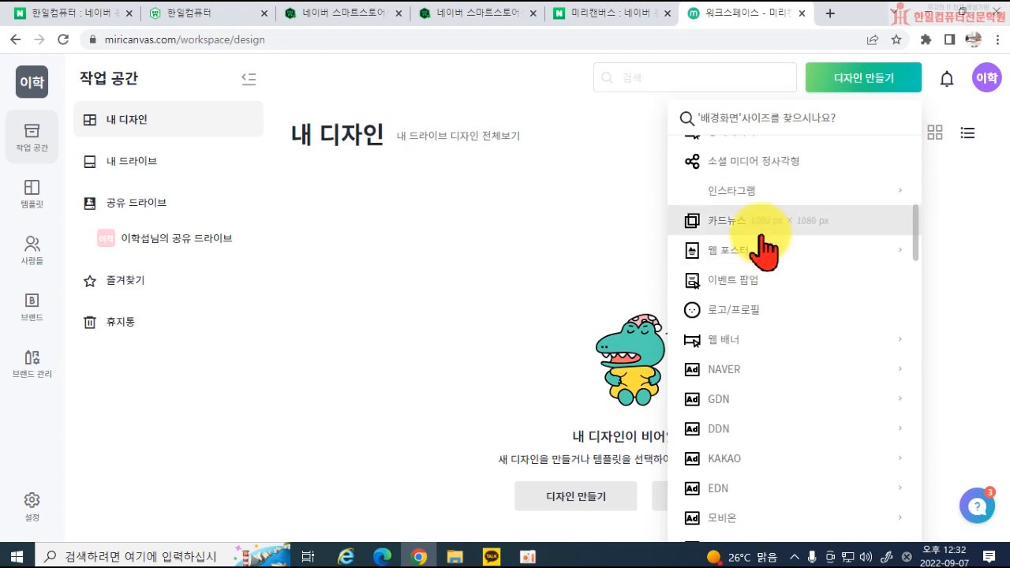
pyautogui.scroll(-2, 761, 248)
pyautogui.scroll(-1, 777, 272)
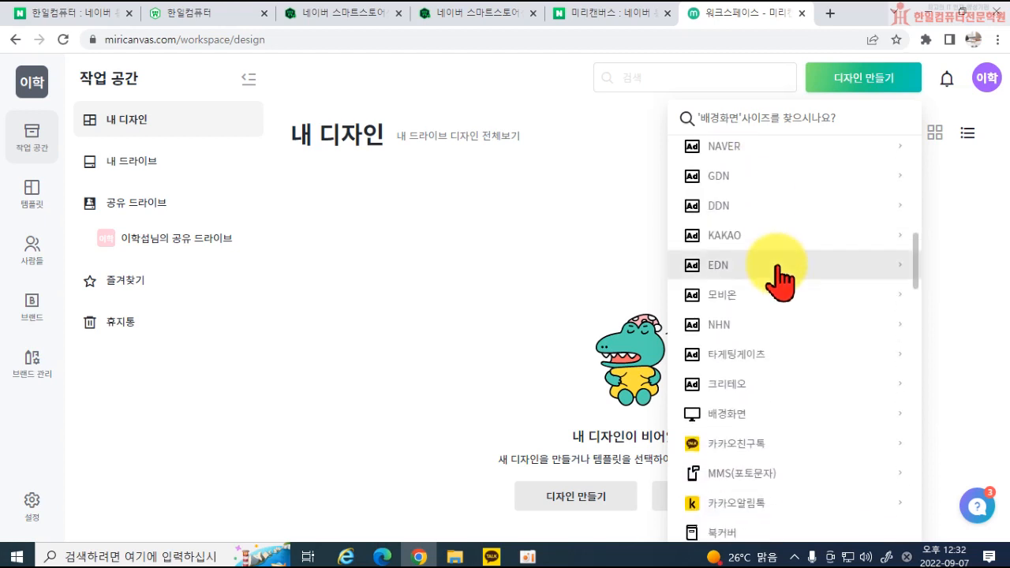
pyautogui.scroll(-4, 781, 277)
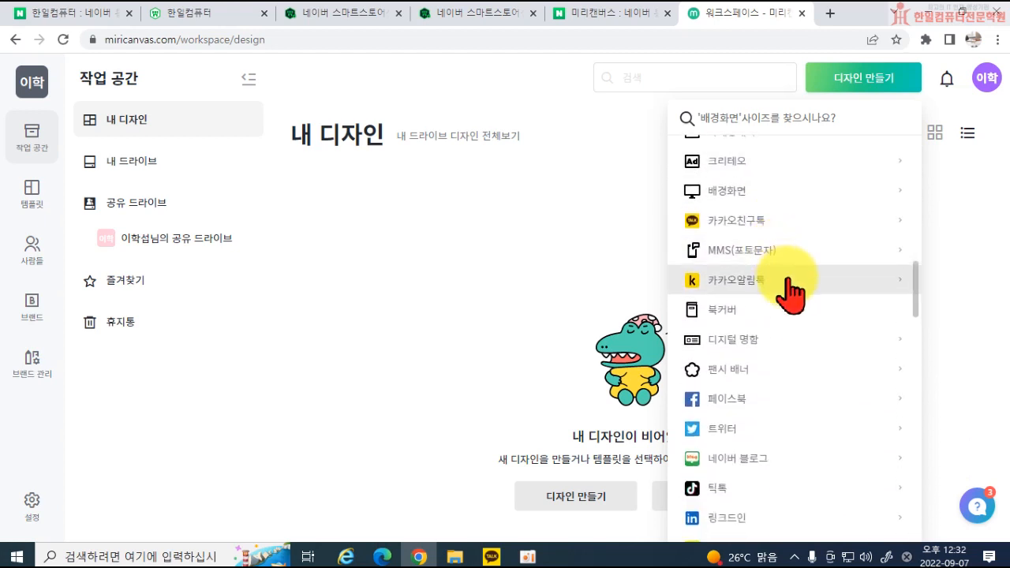
pyautogui.scroll(-1, 792, 302)
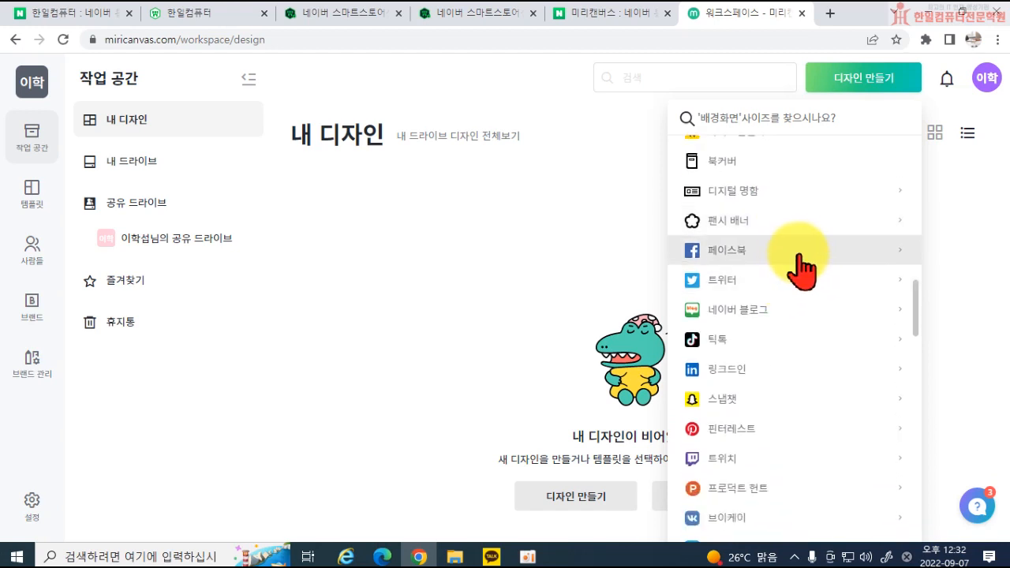
pyautogui.scroll(-1, 806, 286)
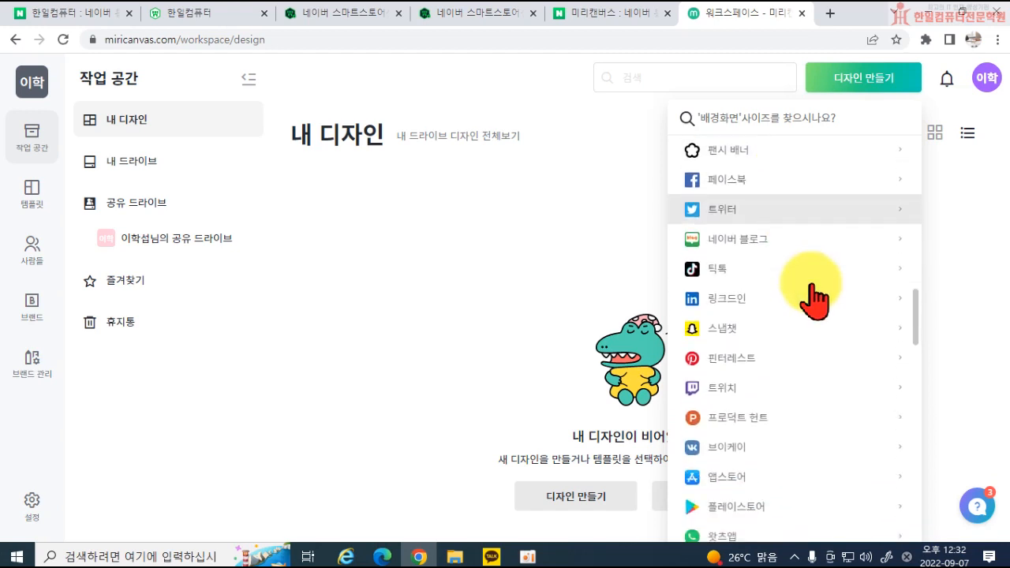
pyautogui.scroll(-4, 813, 347)
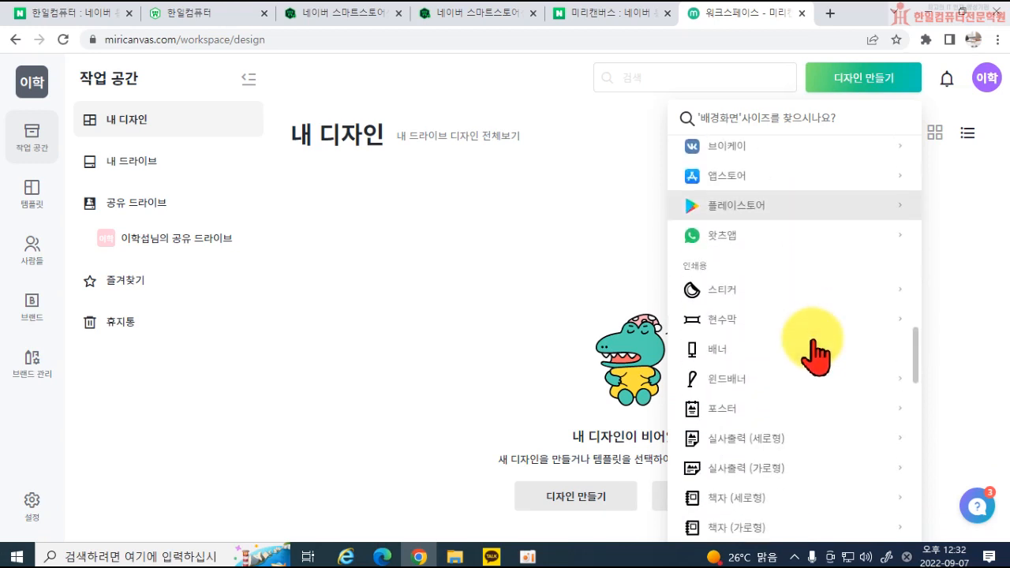
pyautogui.scroll(-1, 814, 354)
pyautogui.scroll(5, 812, 353)
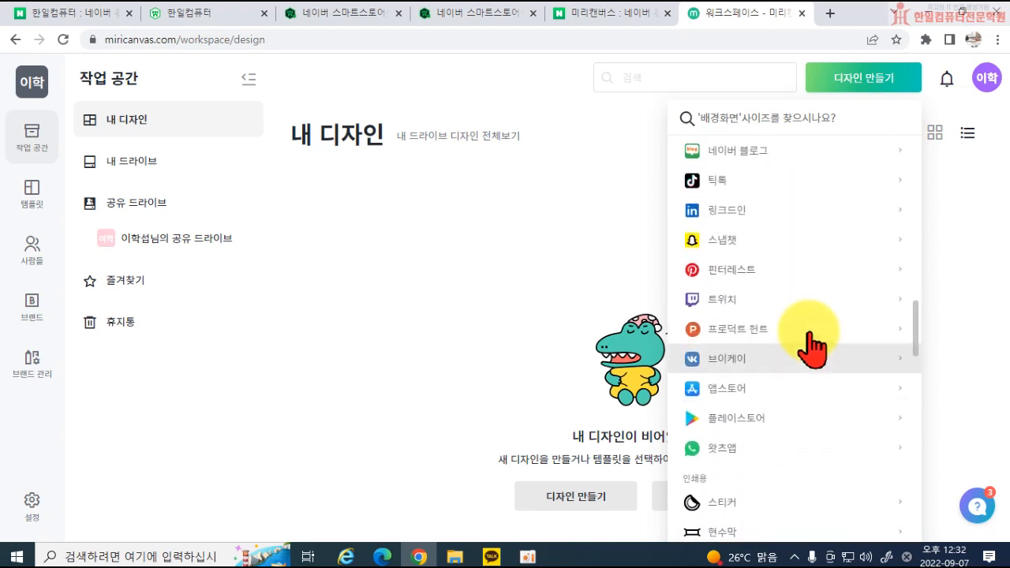
pyautogui.scroll(8, 811, 347)
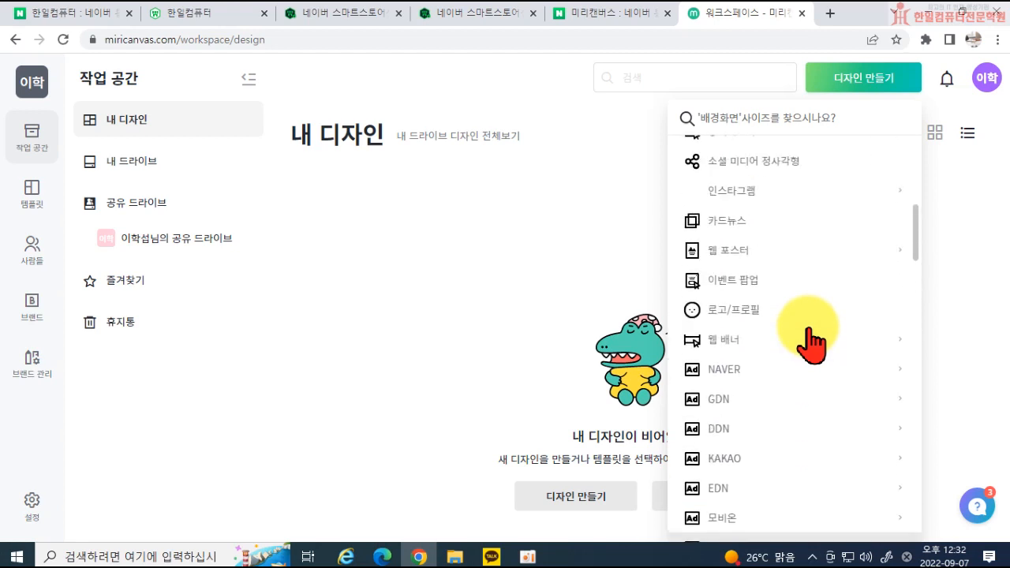
pyautogui.scroll(3, 810, 341)
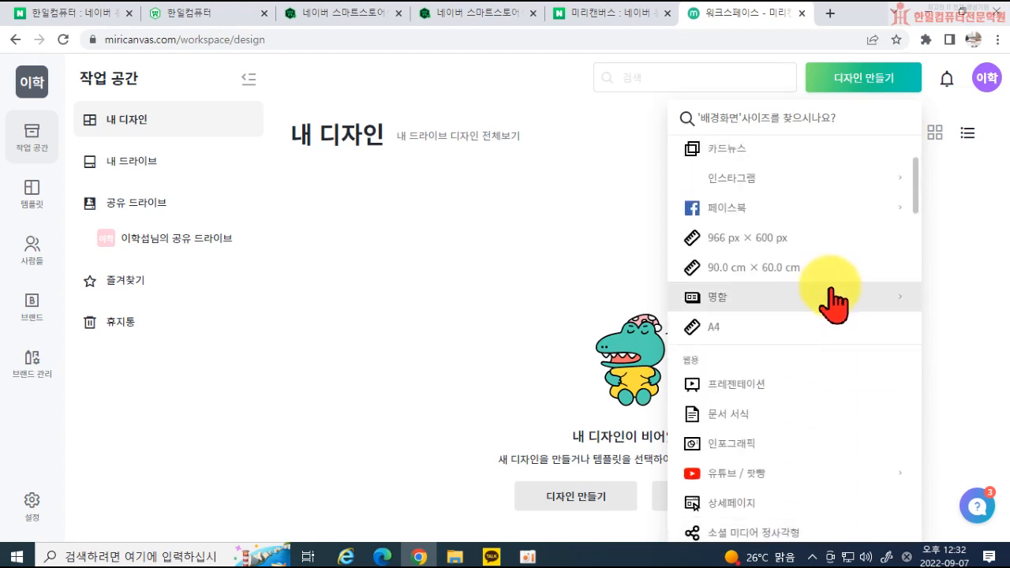
# Create a new design with the 로고/프로필 preset (500 px × 500 px) and skip the usage questionnaire.
pyautogui.scroll(-3, 833, 303)
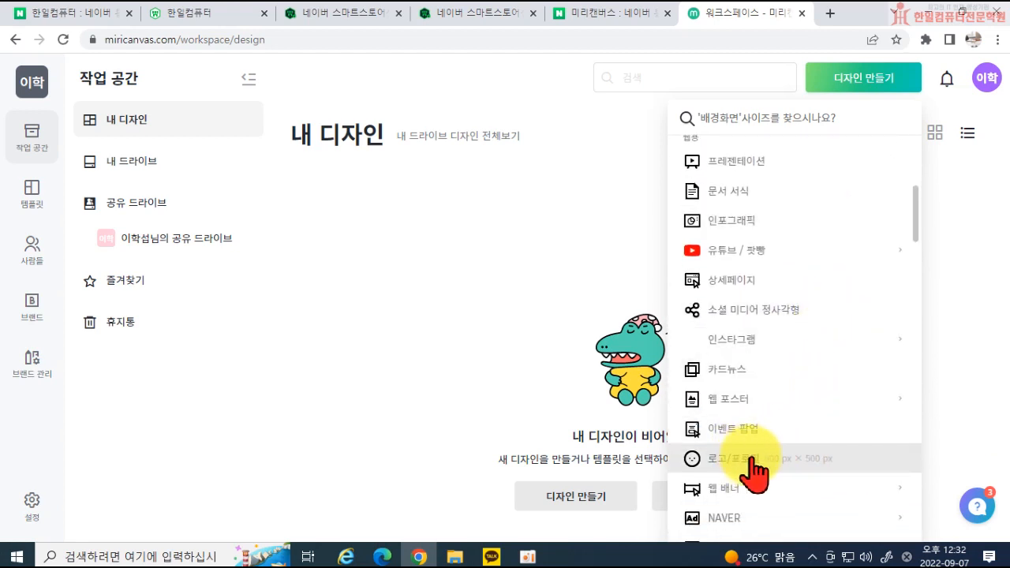
pyautogui.click(828, 465)
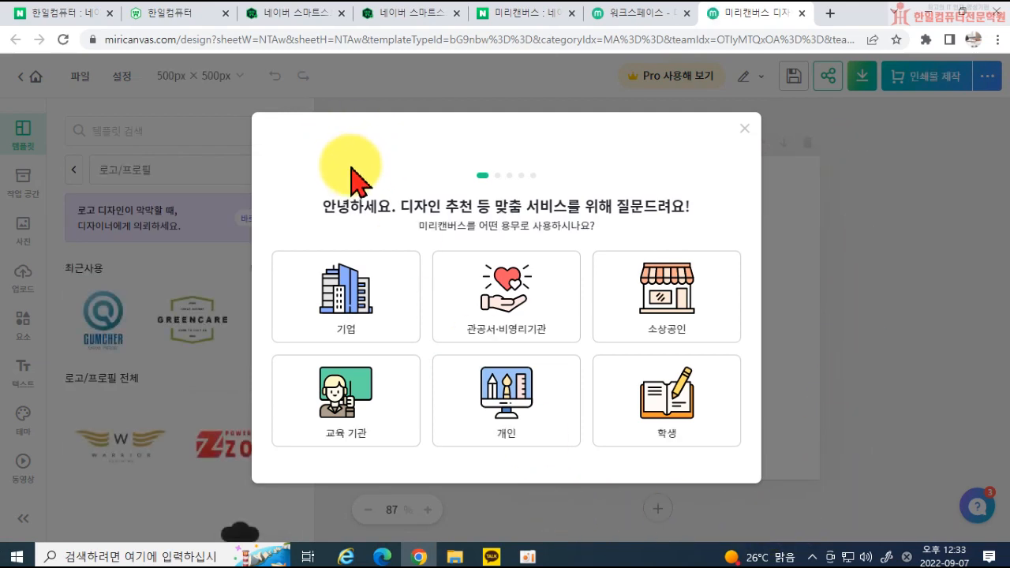
pyautogui.click(744, 128)
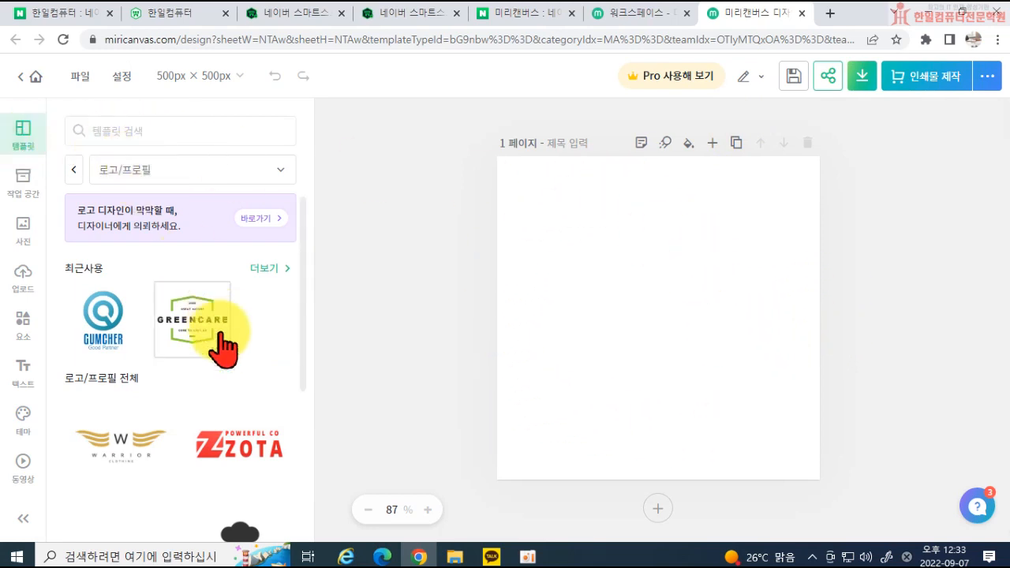
# Apply the BIZHOWS logo template with the gold star from the 로고/프로필 templates to the blank page.
pyautogui.scroll(-1, 131, 479)
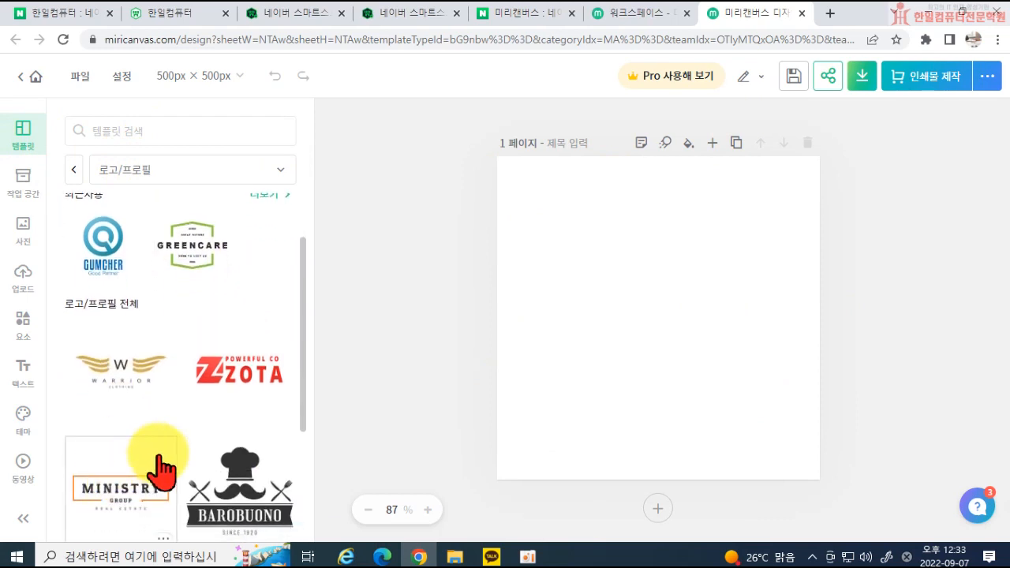
pyautogui.scroll(-5, 162, 470)
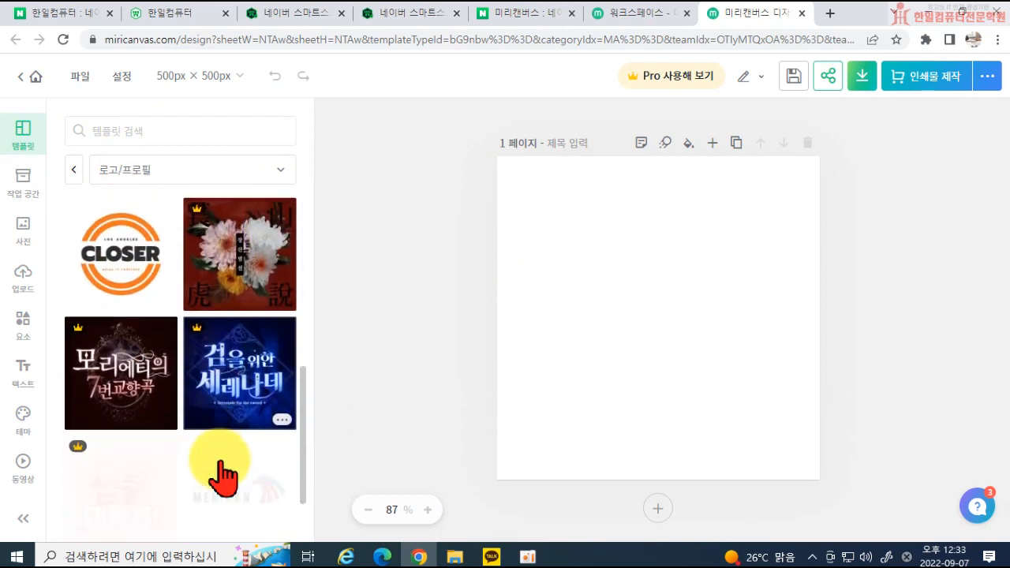
pyautogui.scroll(-3, 221, 473)
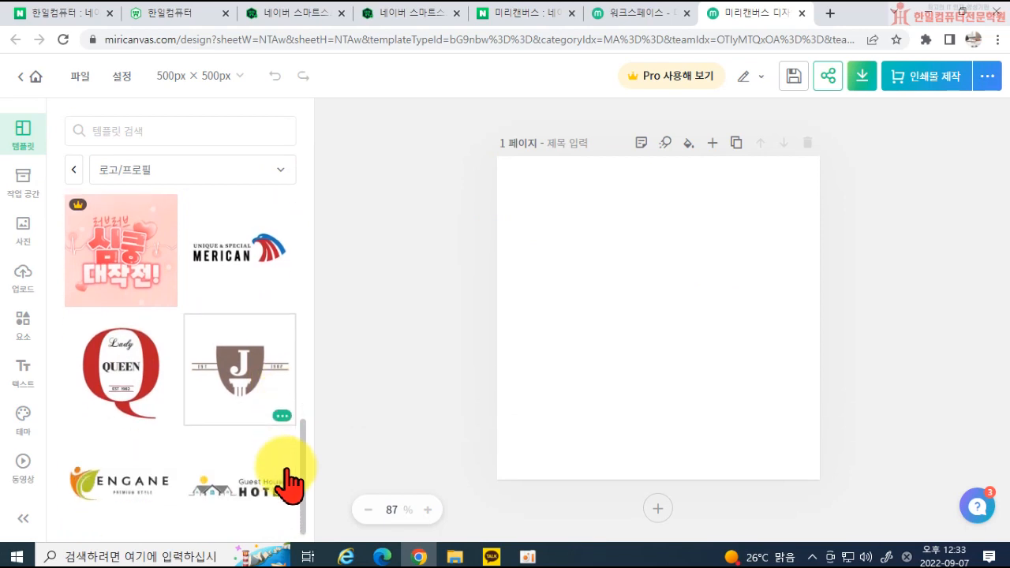
pyautogui.scroll(-3, 129, 412)
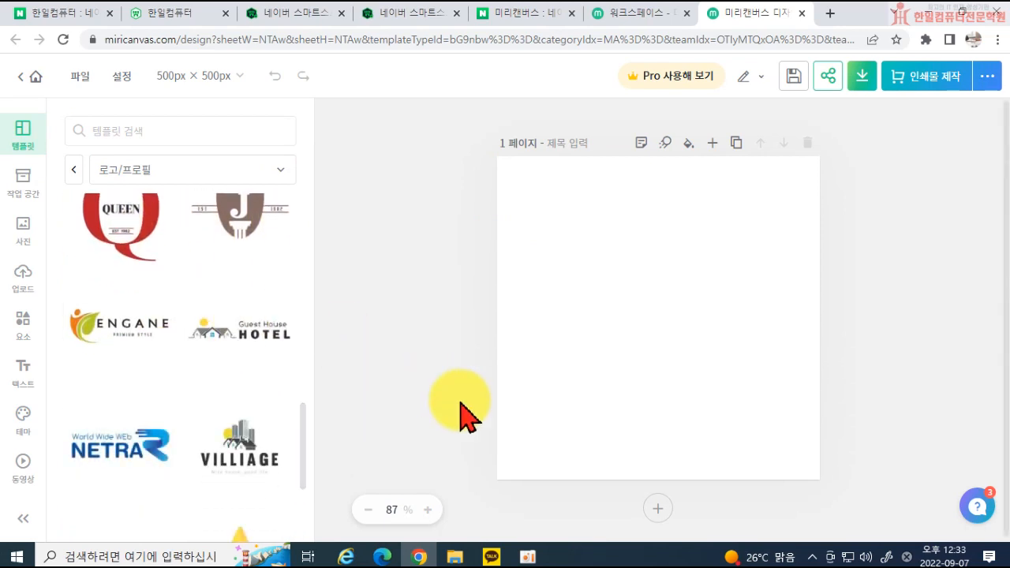
pyautogui.scroll(-3, 119, 442)
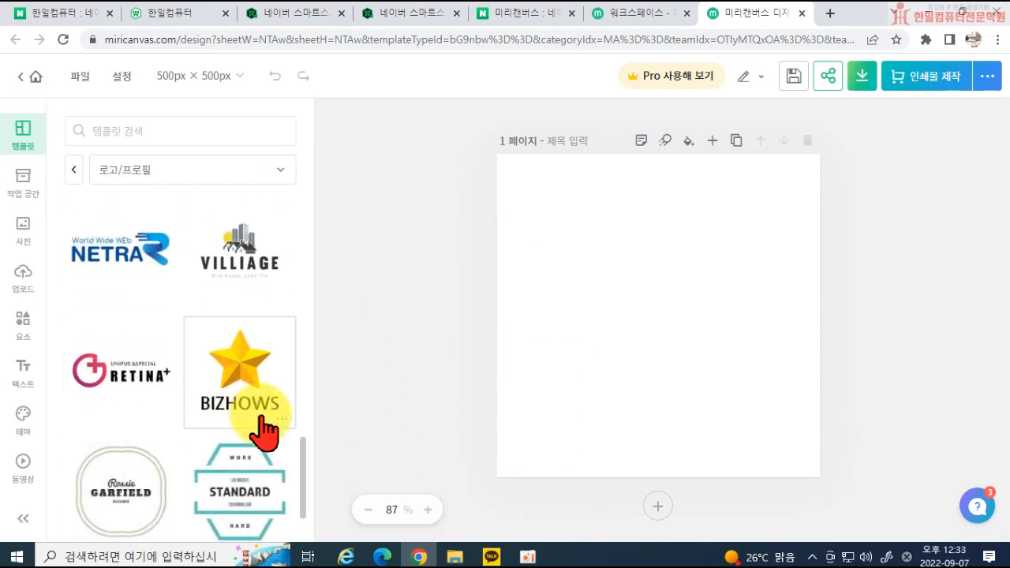
pyautogui.scroll(-1, 268, 438)
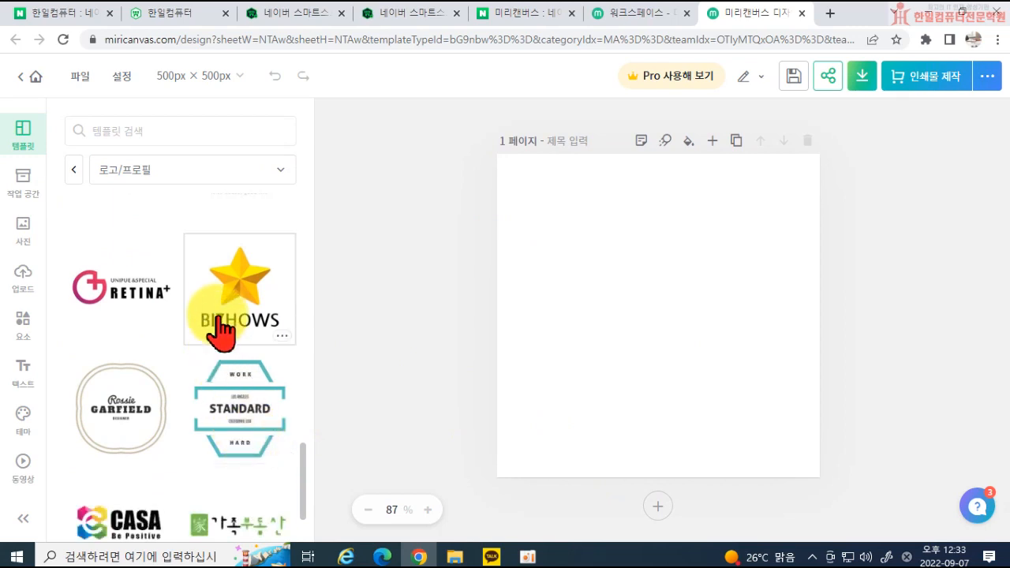
pyautogui.click(235, 273)
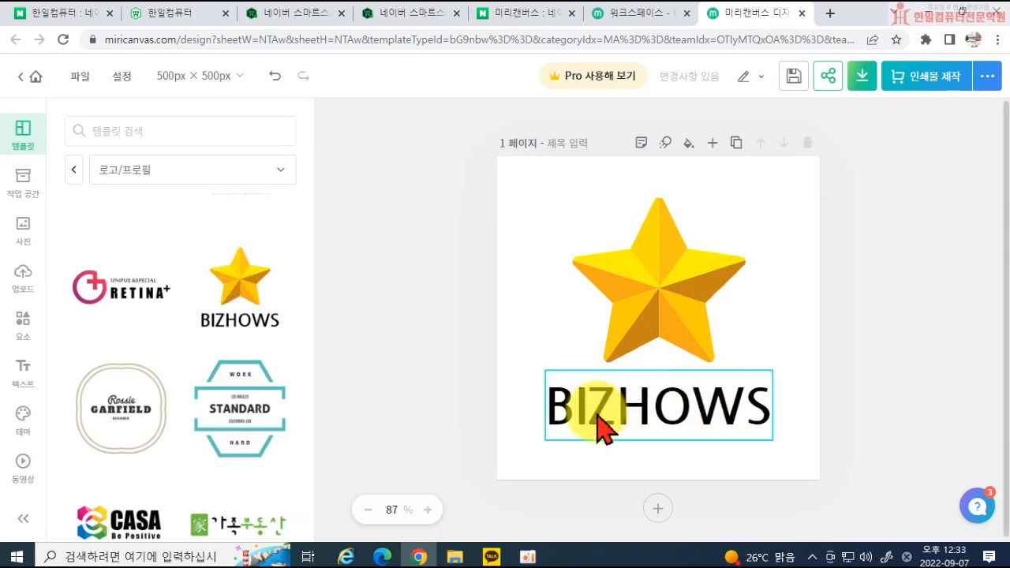
# Replace the gold star design with the recently used GREENCARE template.
pyautogui.click(642, 324)
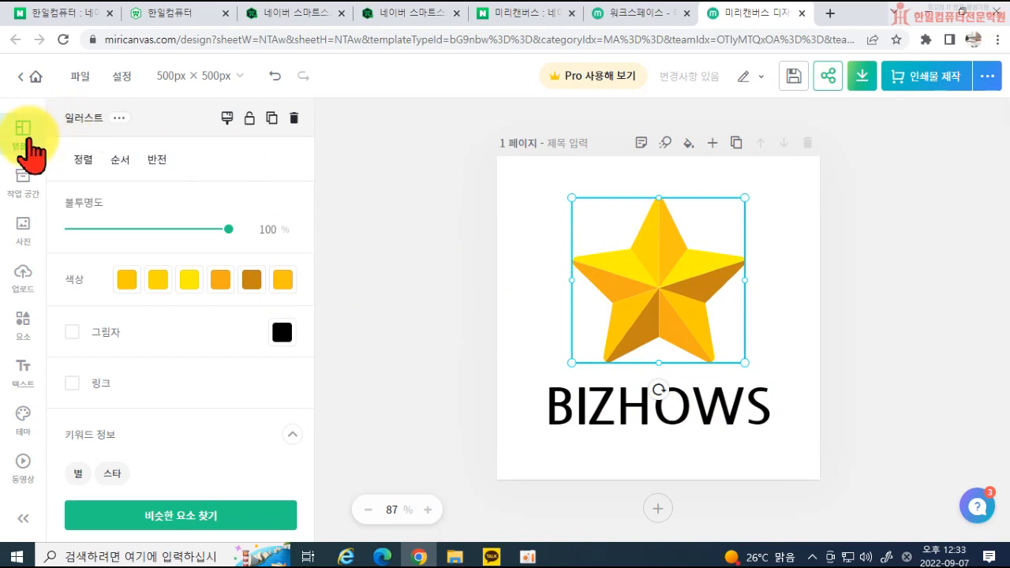
pyautogui.click(30, 141)
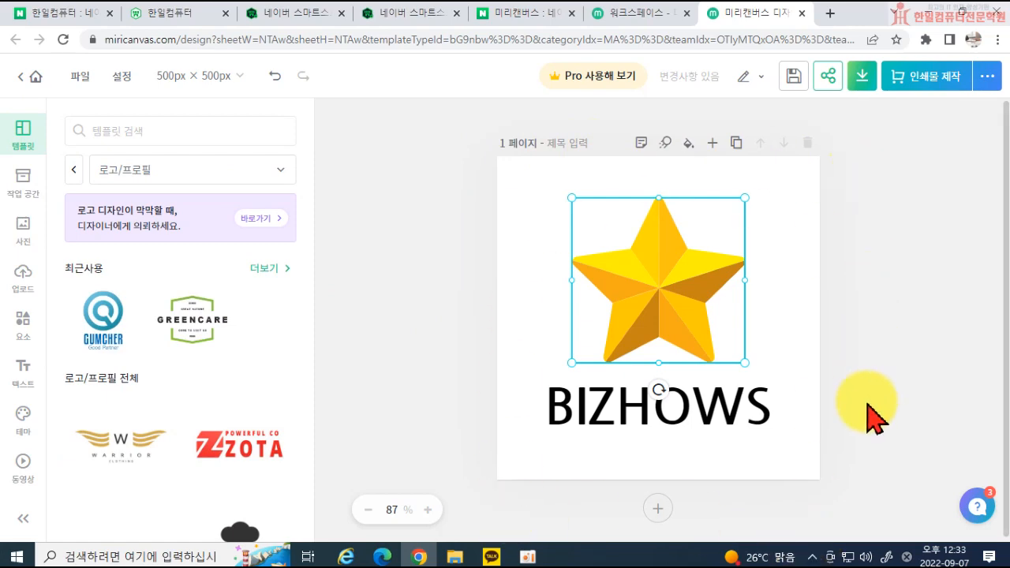
pyautogui.click(202, 332)
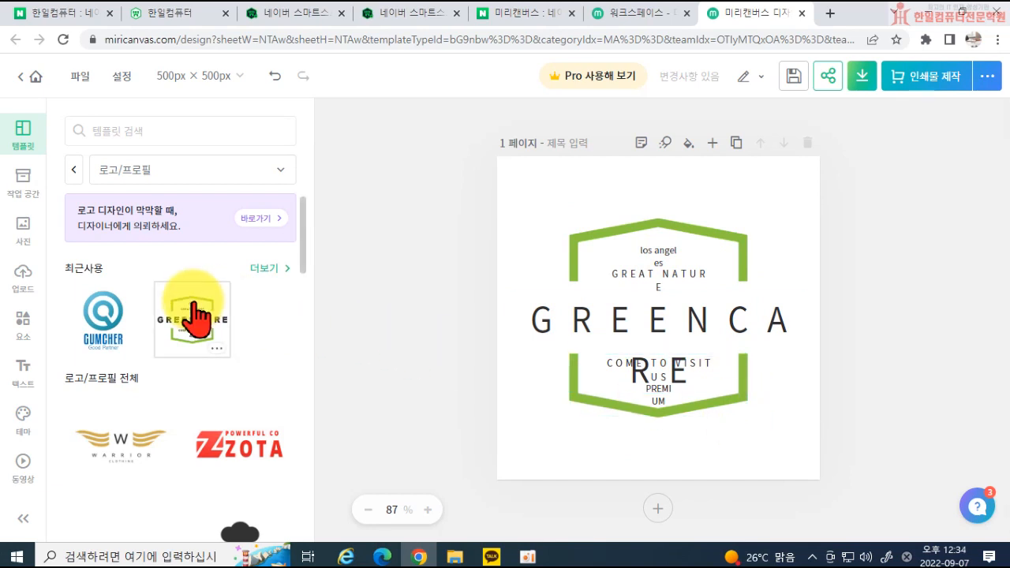
# Find the BIZHOWS logo template with three orange and yellow petals among the 로고/프로필 templates and apply it to the page.
pyautogui.scroll(-3, 192, 312)
pyautogui.scroll(-3, 212, 324)
pyautogui.scroll(2, 237, 361)
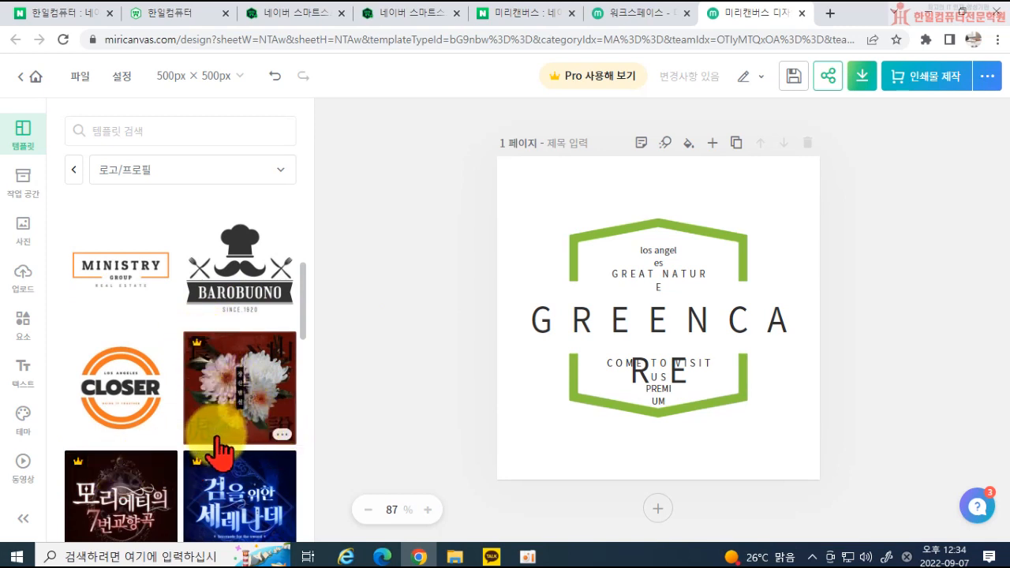
pyautogui.scroll(-10, 218, 452)
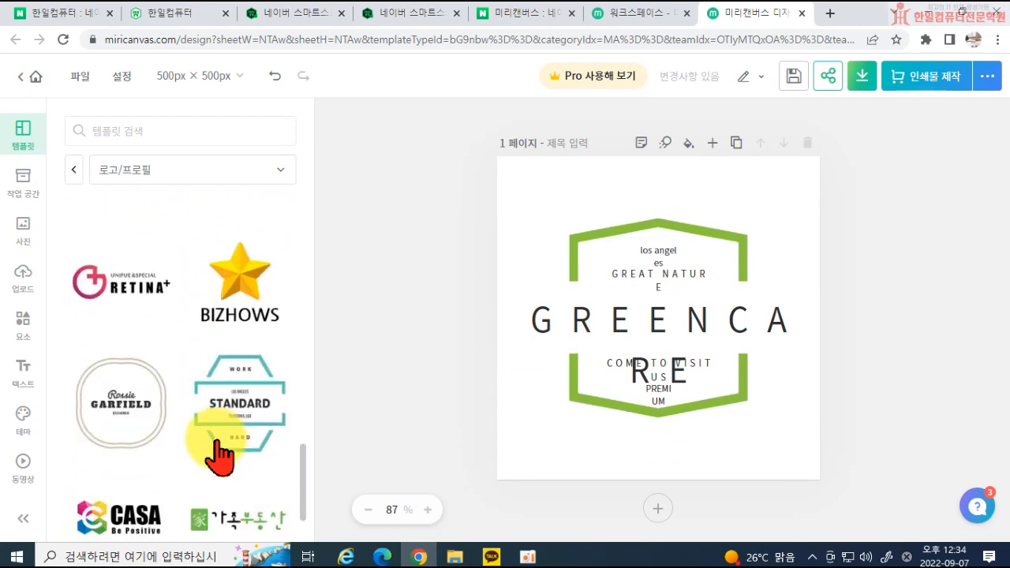
pyautogui.scroll(-5, 219, 452)
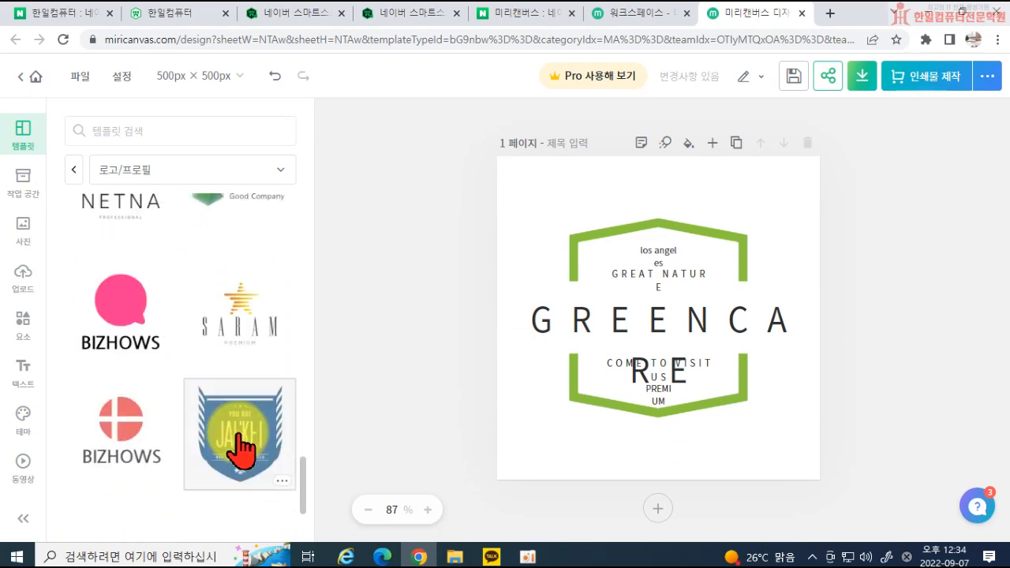
pyautogui.scroll(-5, 240, 450)
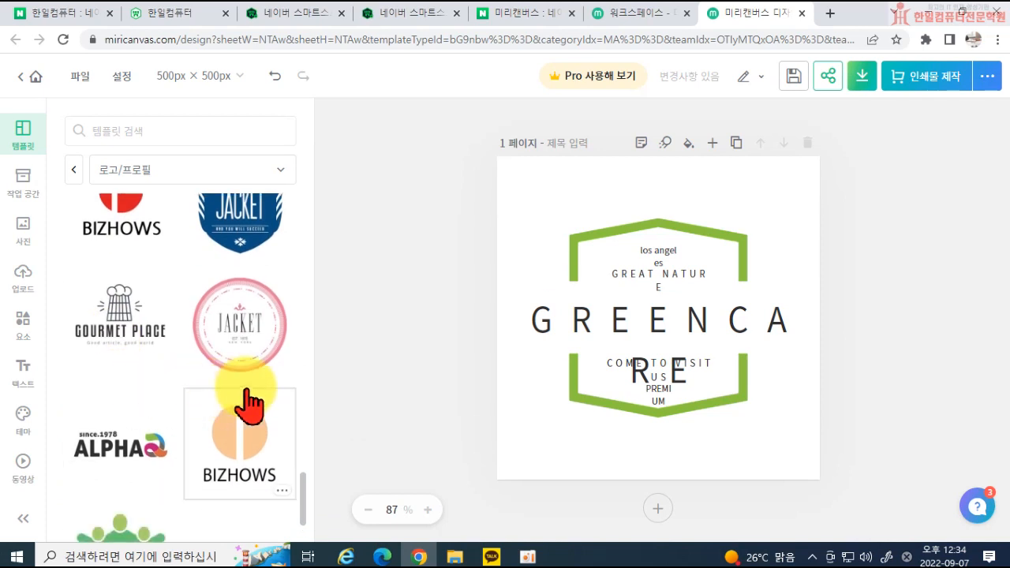
pyautogui.scroll(-5, 247, 410)
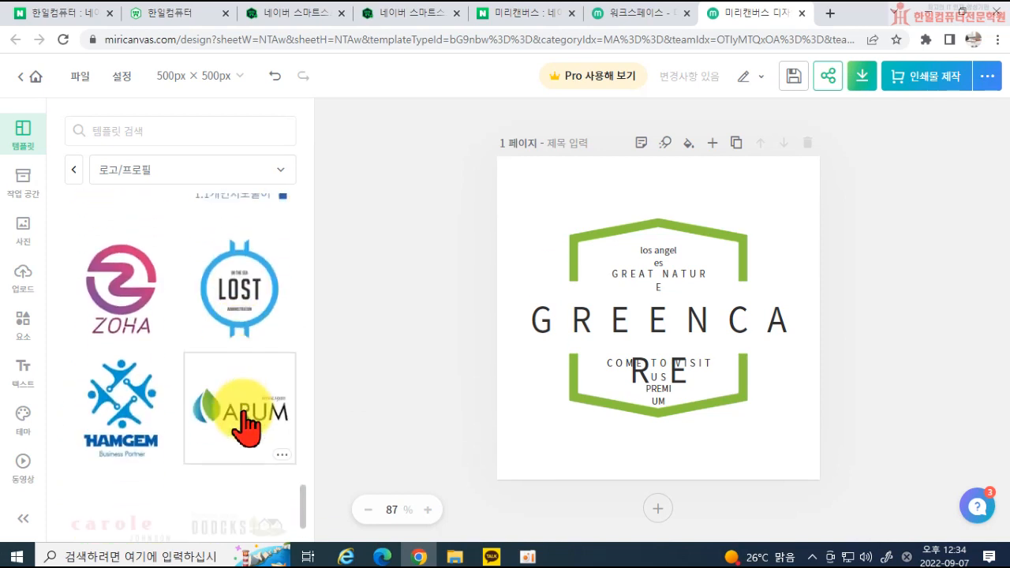
pyautogui.scroll(-5, 236, 439)
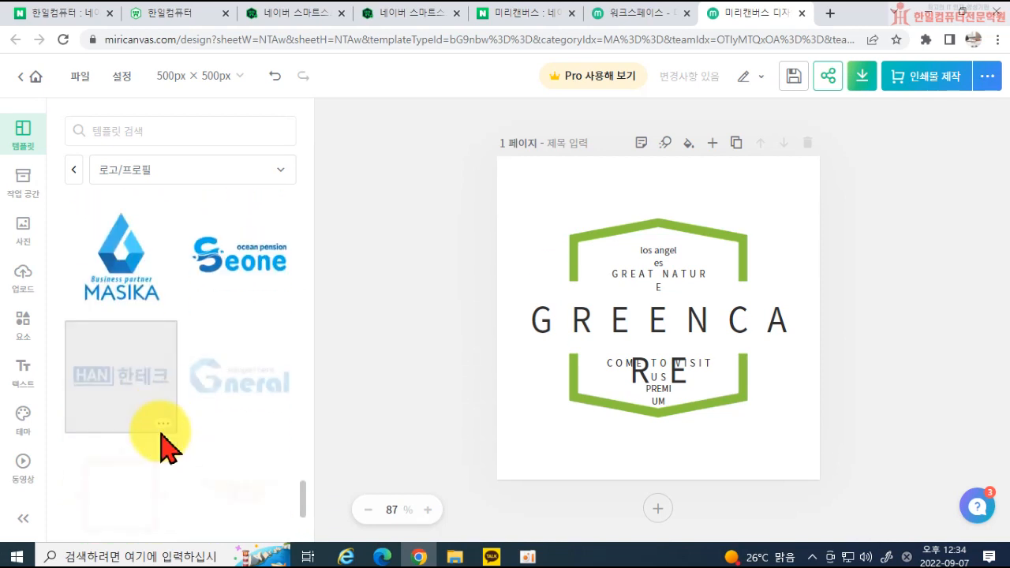
pyautogui.scroll(-5, 162, 446)
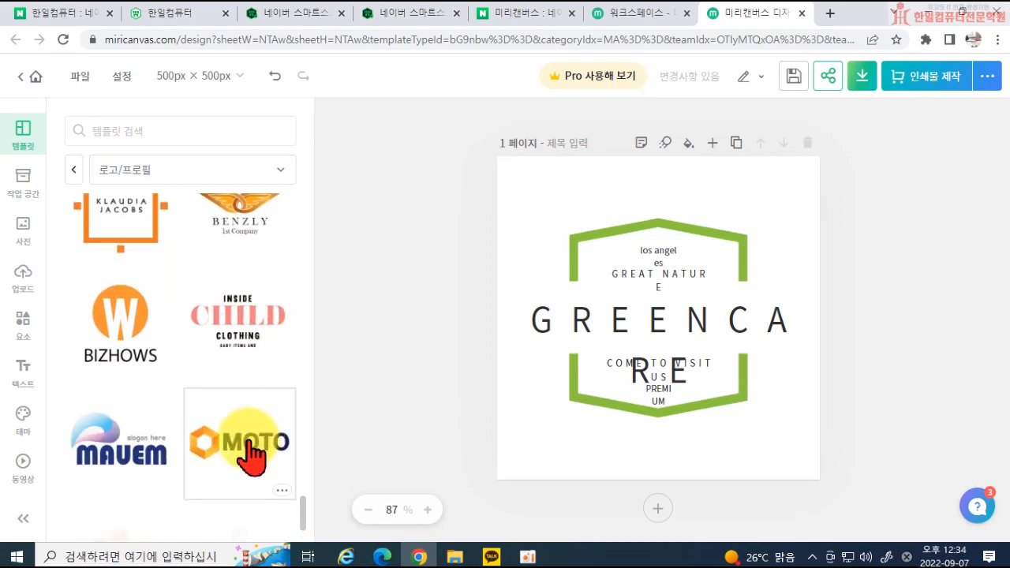
pyautogui.scroll(-4, 197, 449)
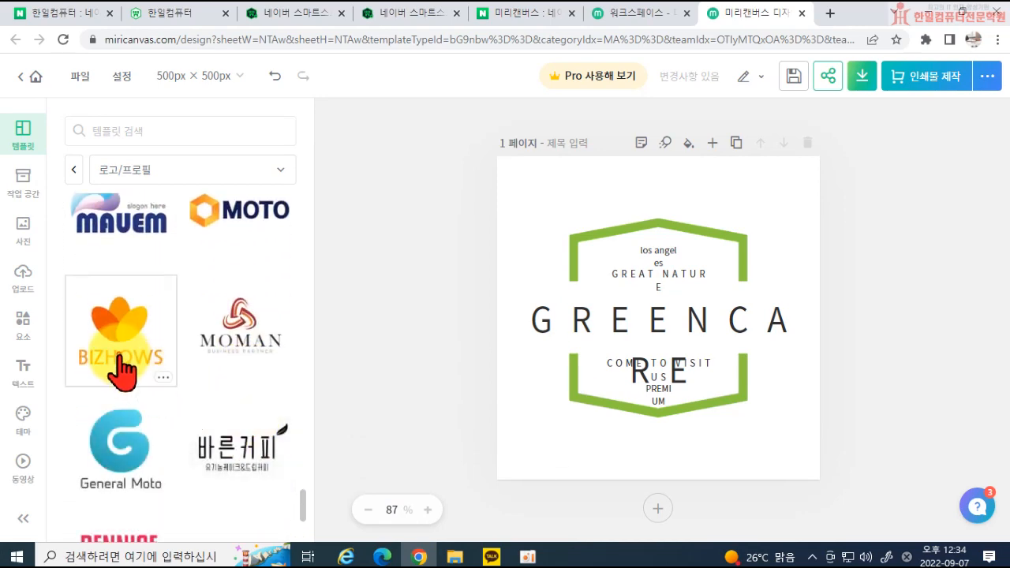
pyautogui.click(123, 371)
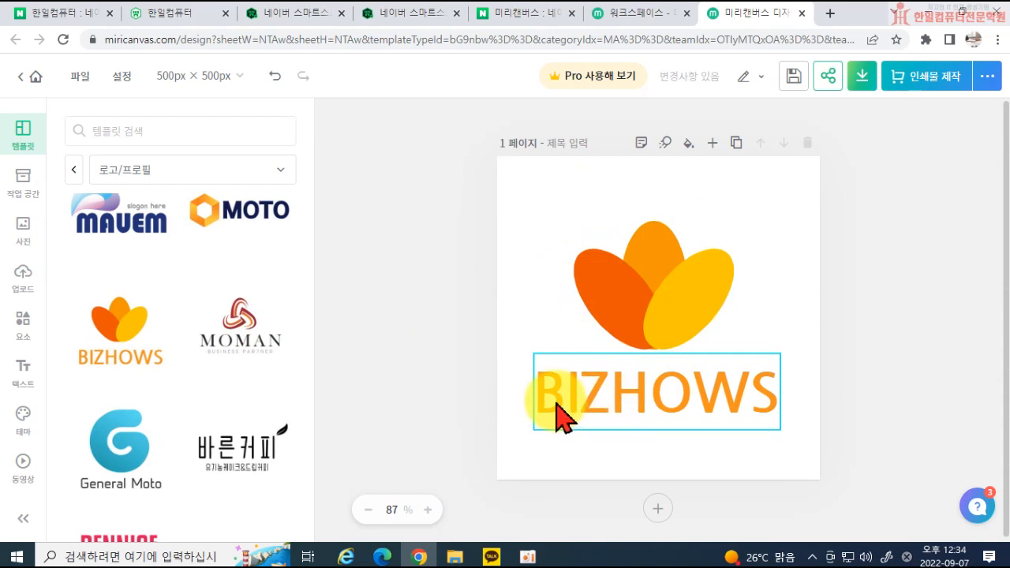
# Replace the logo text BIZHOWS with 한일몰1 and centre-align it in its text box.
pyautogui.doubleClick(649, 404)
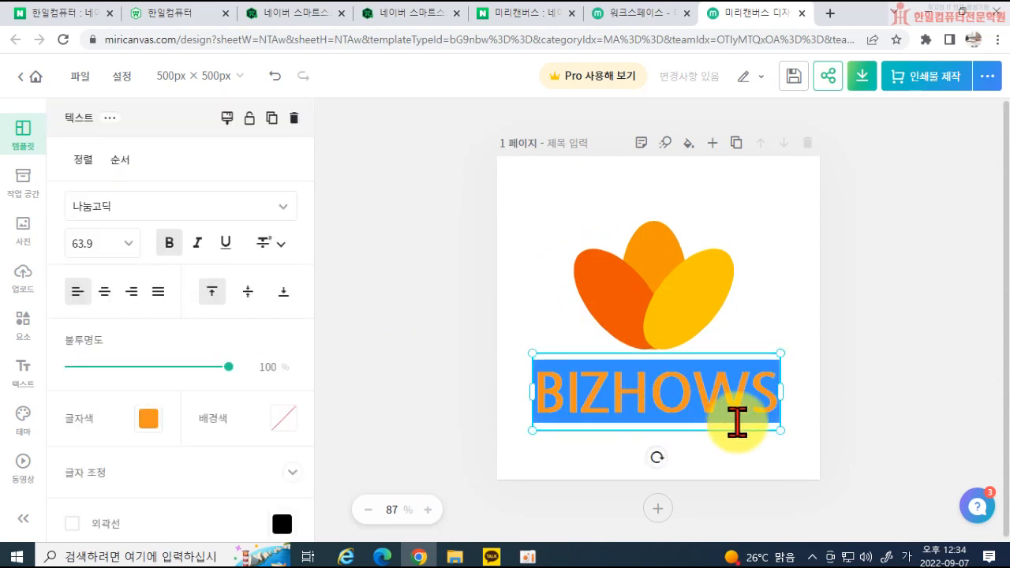
pyautogui.write('ㅎ')
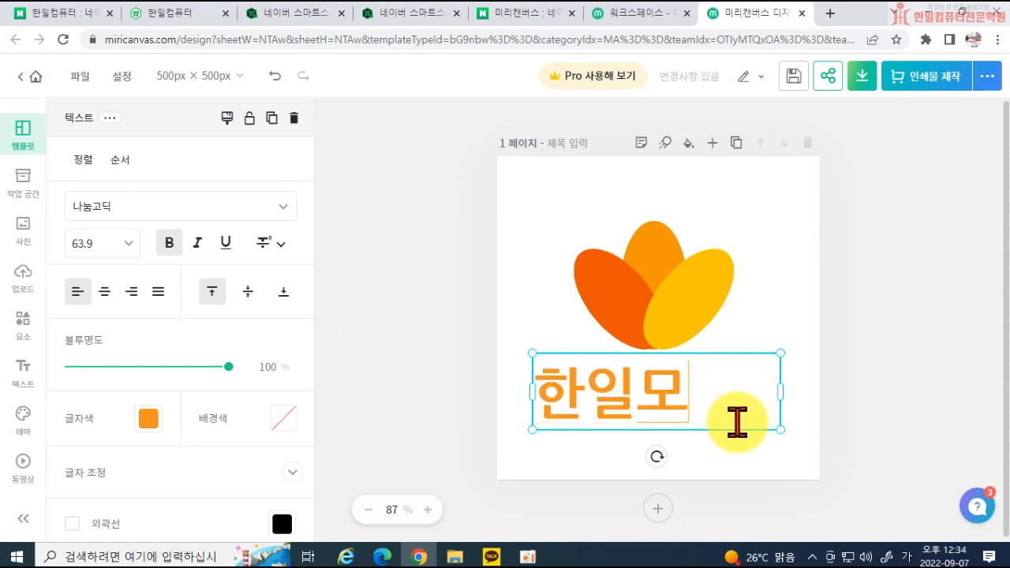
pyautogui.click(466, 408)
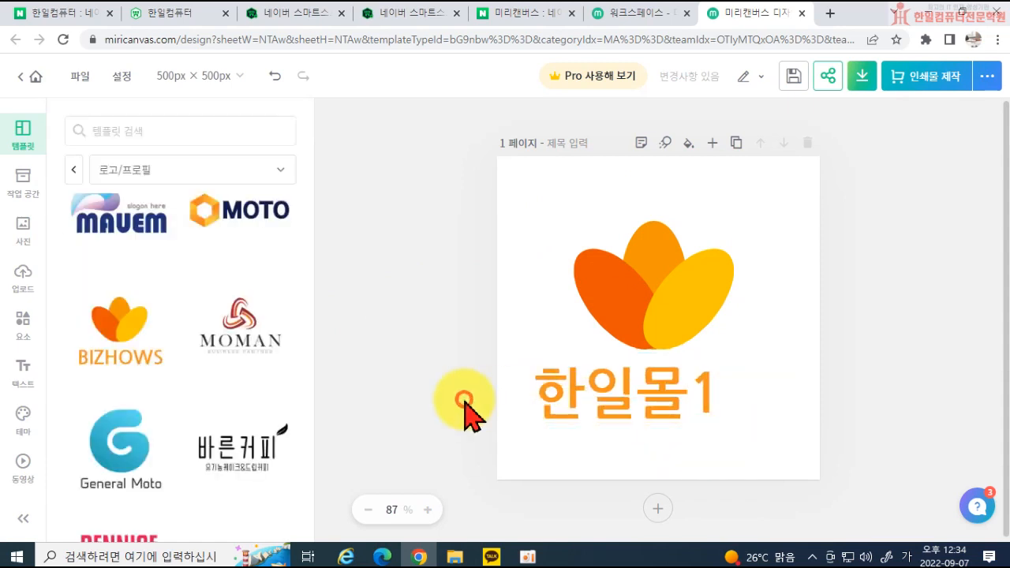
pyautogui.click(616, 415)
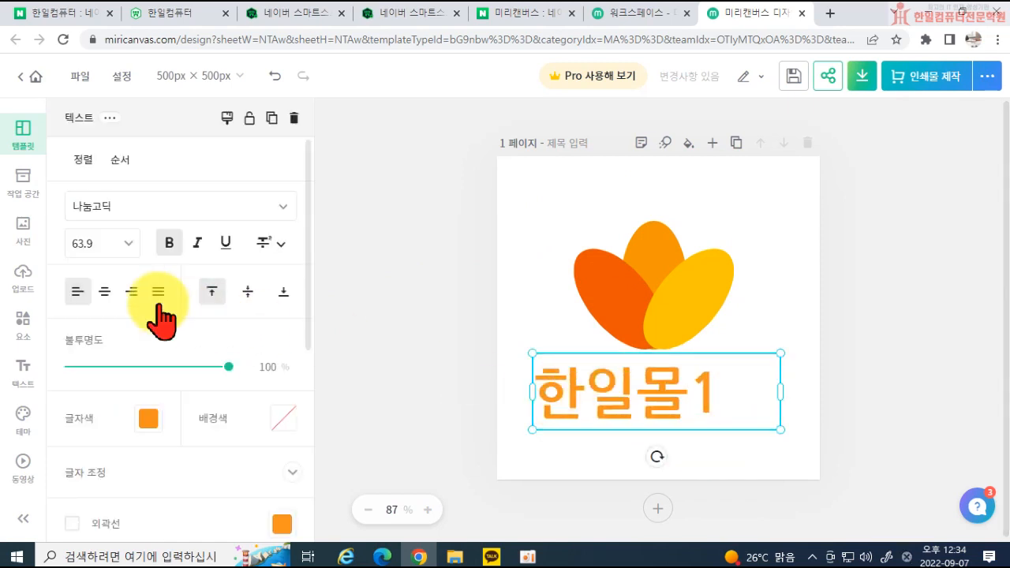
pyautogui.click(104, 291)
pyautogui.click(400, 359)
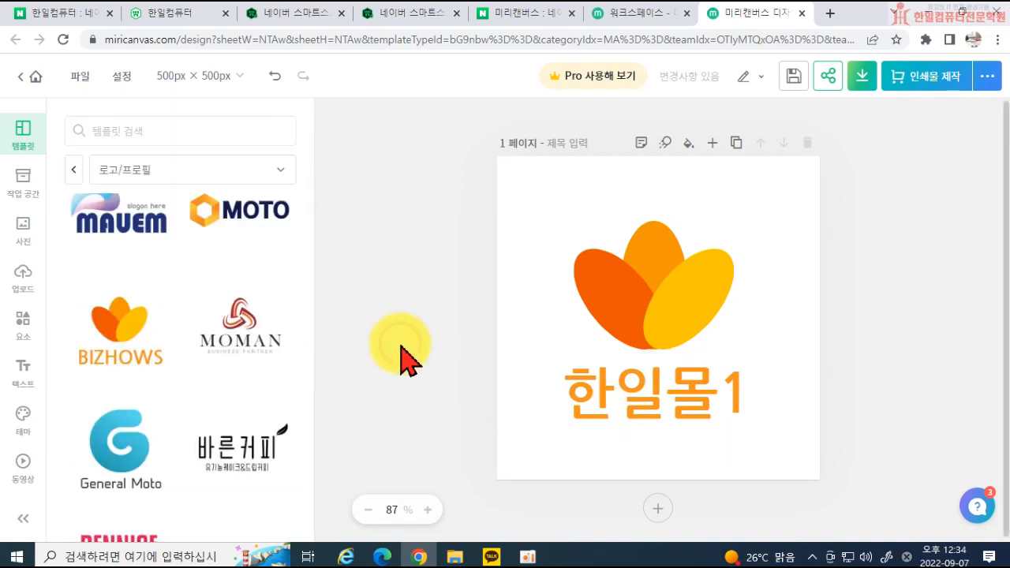
# Recolour the flower's middle petal pale blue (#B8E9FF) and its left petal medium sky blue.
pyautogui.click(614, 306)
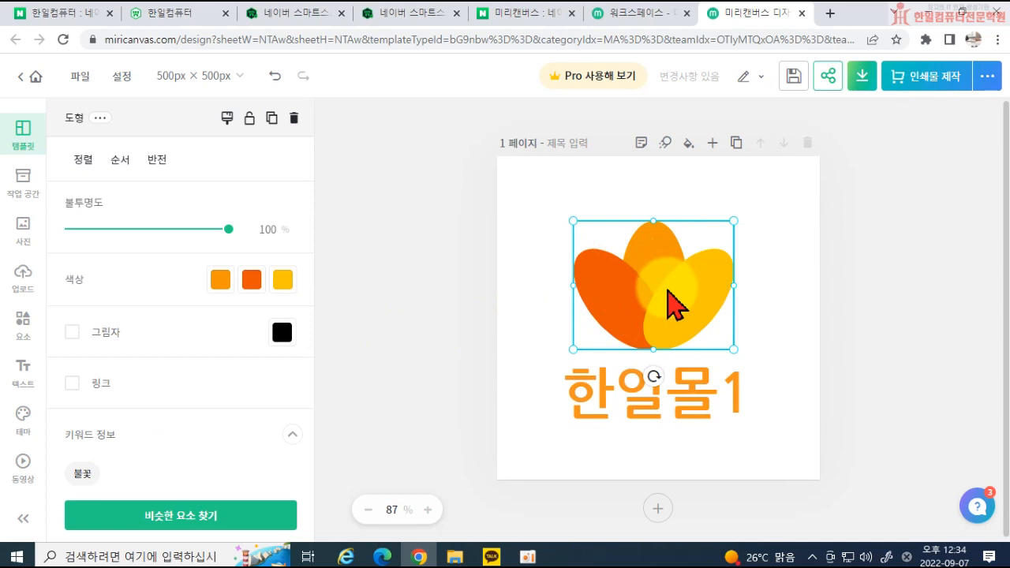
pyautogui.click(218, 280)
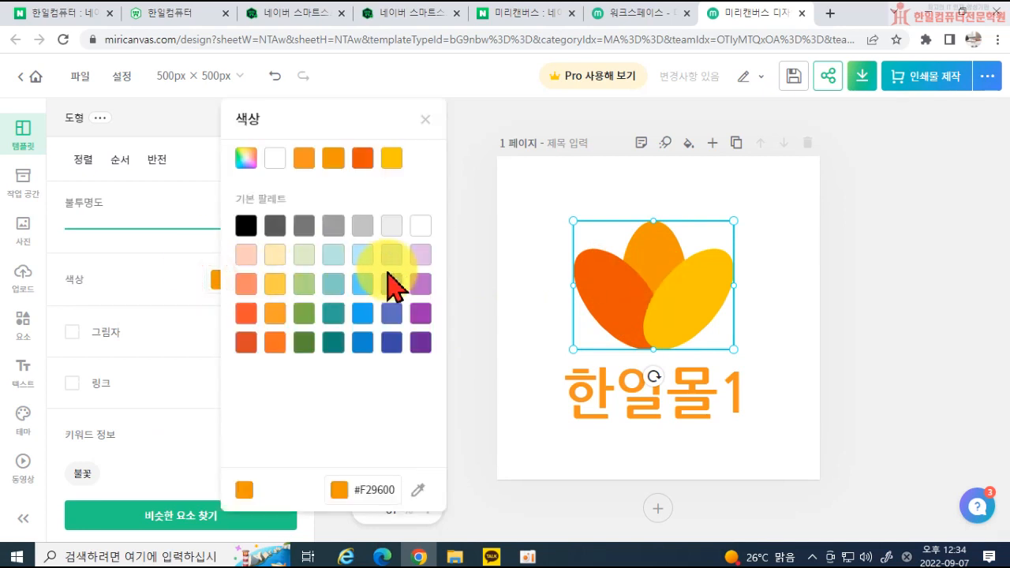
pyautogui.click(362, 254)
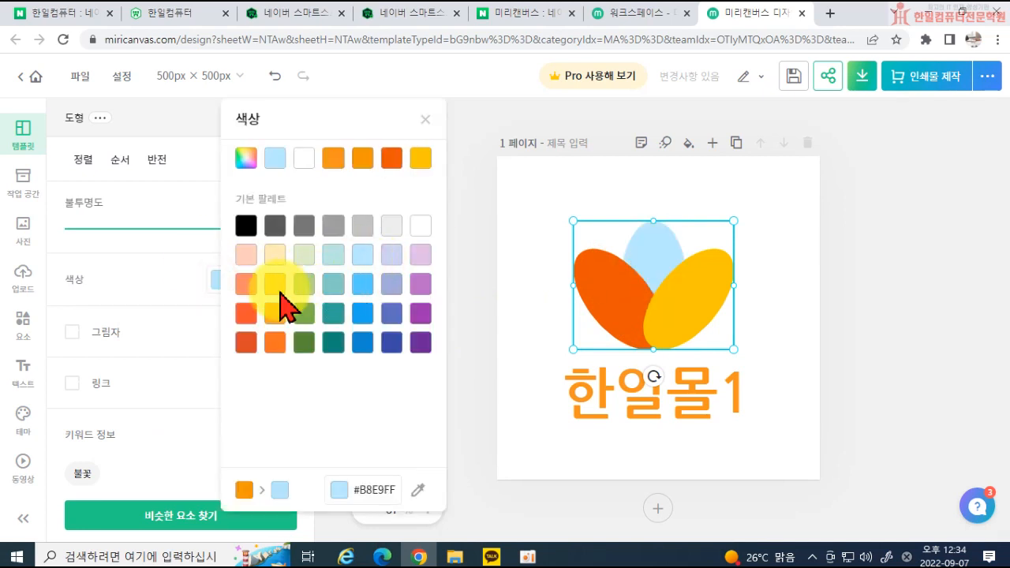
pyautogui.click(163, 284)
pyautogui.click(247, 280)
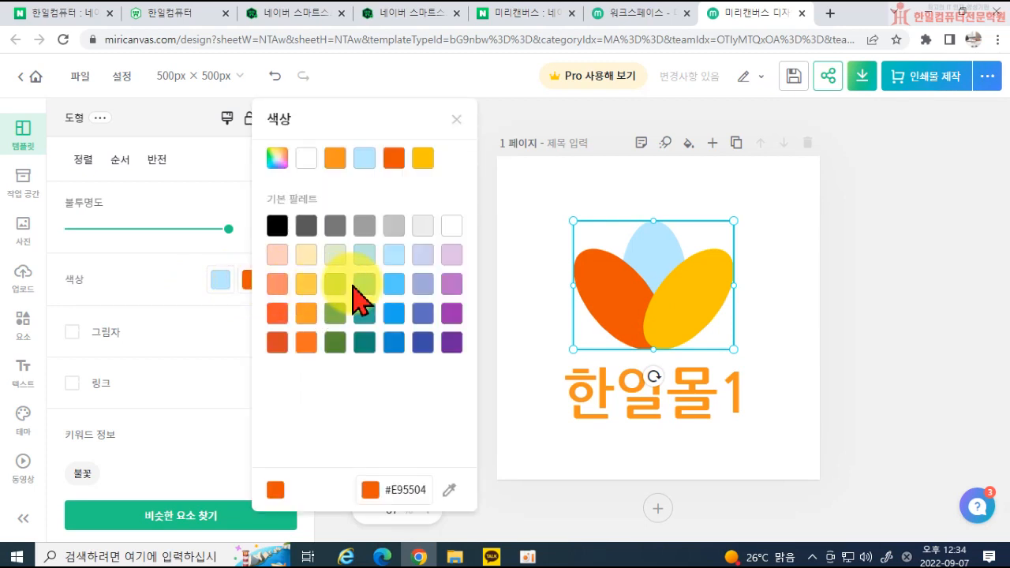
pyautogui.click(394, 286)
pyautogui.click(178, 298)
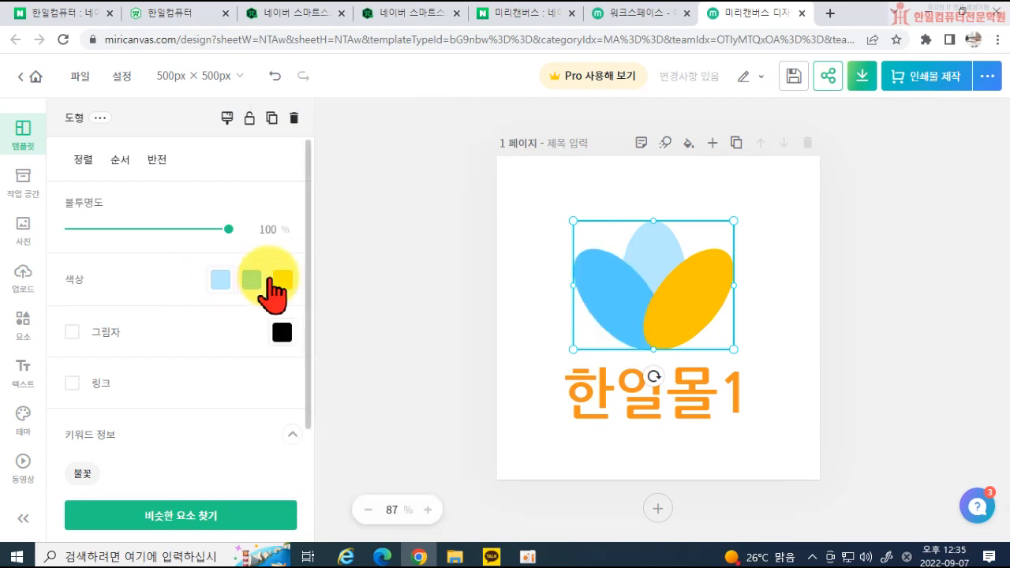
# Recolour the flower's yellow right petal bright blue (#18A8F1) and deselect the shape.
pyautogui.click(276, 281)
pyautogui.click(425, 313)
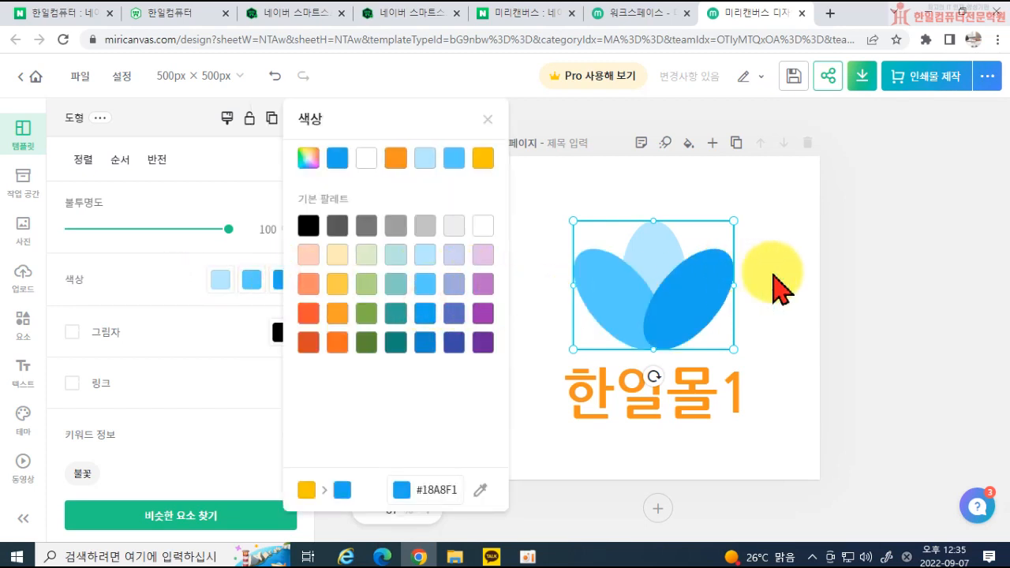
pyautogui.click(726, 280)
pyautogui.click(848, 353)
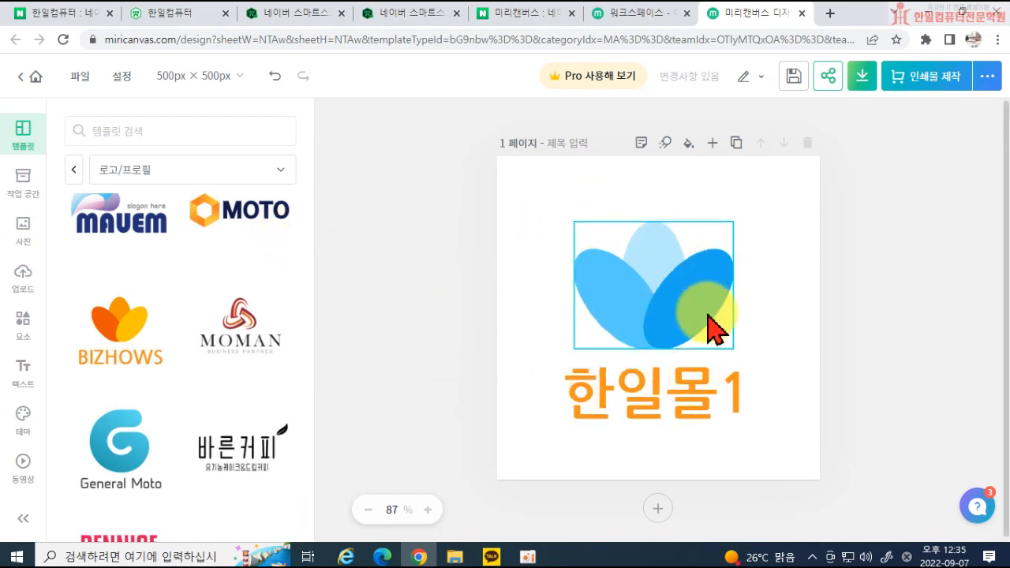
# Change the 한일몰1 text colour to the same bright blue as the right petal.
pyautogui.click(680, 385)
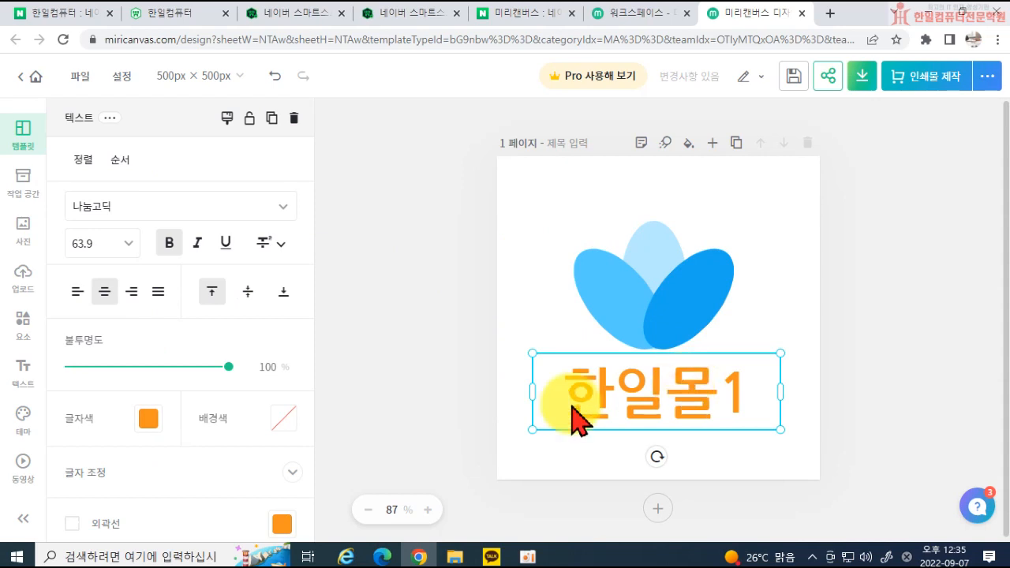
pyautogui.click(148, 419)
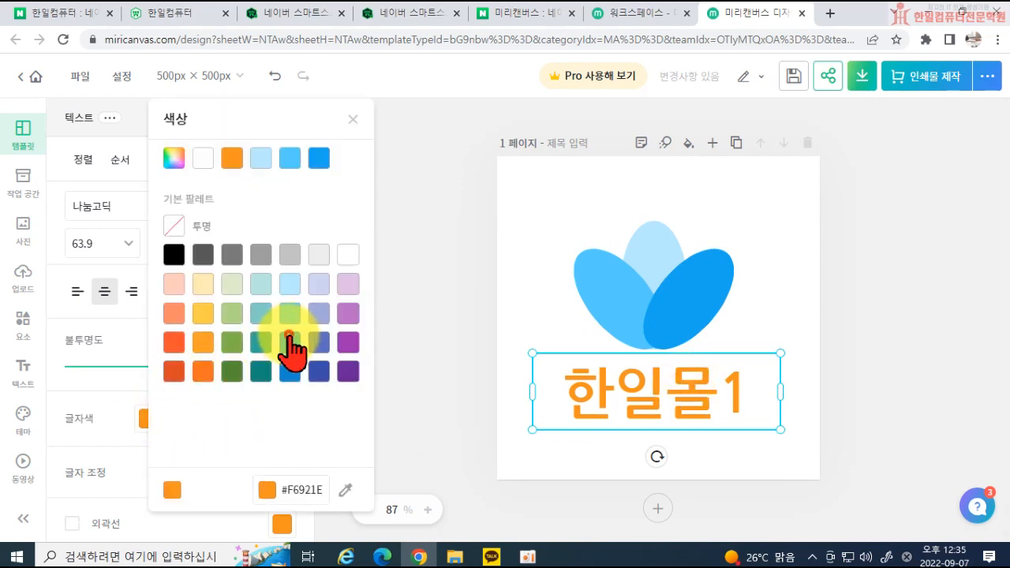
pyautogui.click(290, 345)
pyautogui.click(461, 349)
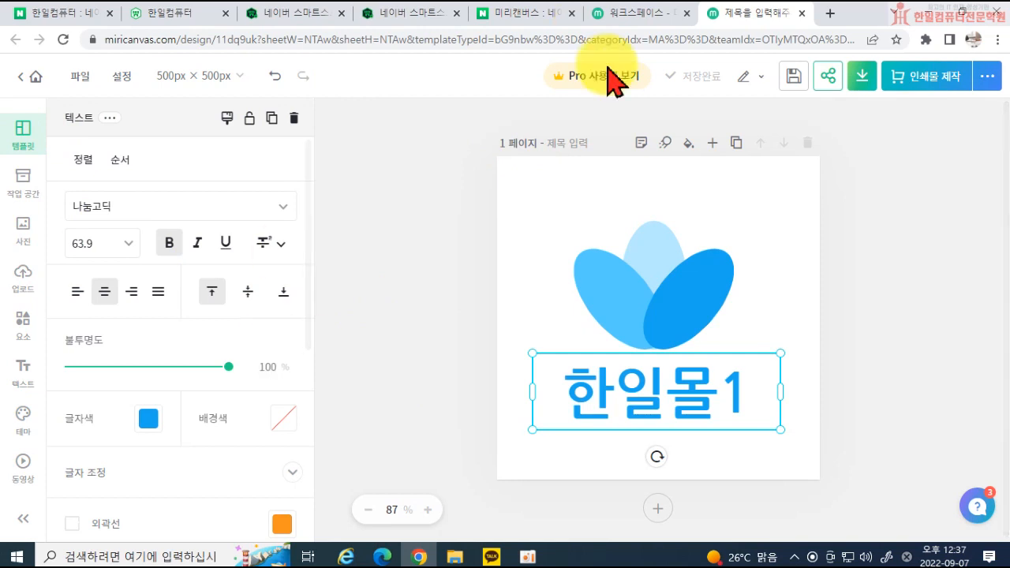
# Try the 김포평화제목 font on the 한일몰1 text, and set the font to 나눔고딕 ExtraBold.
pyautogui.doubleClick(578, 402)
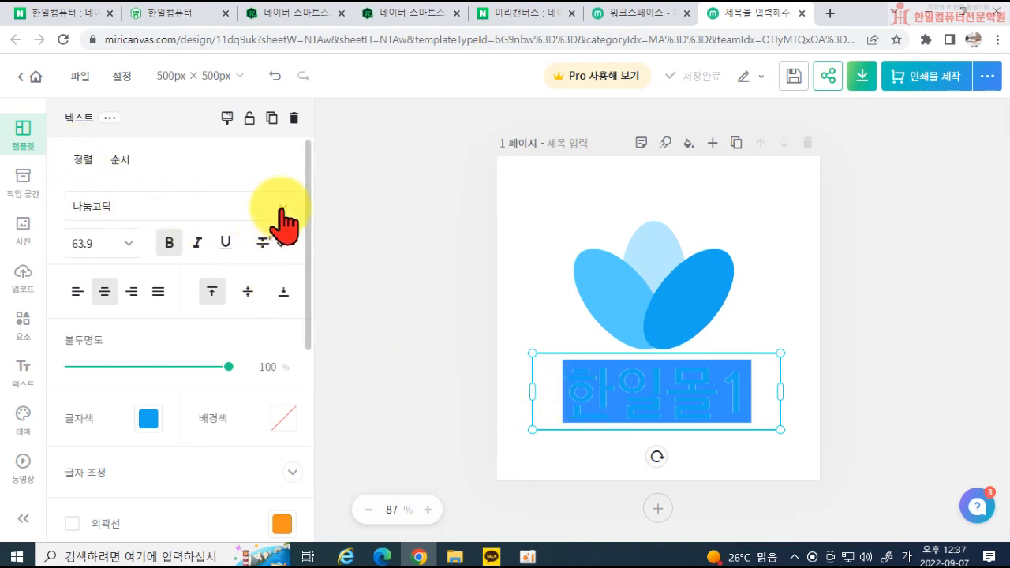
pyautogui.click(281, 208)
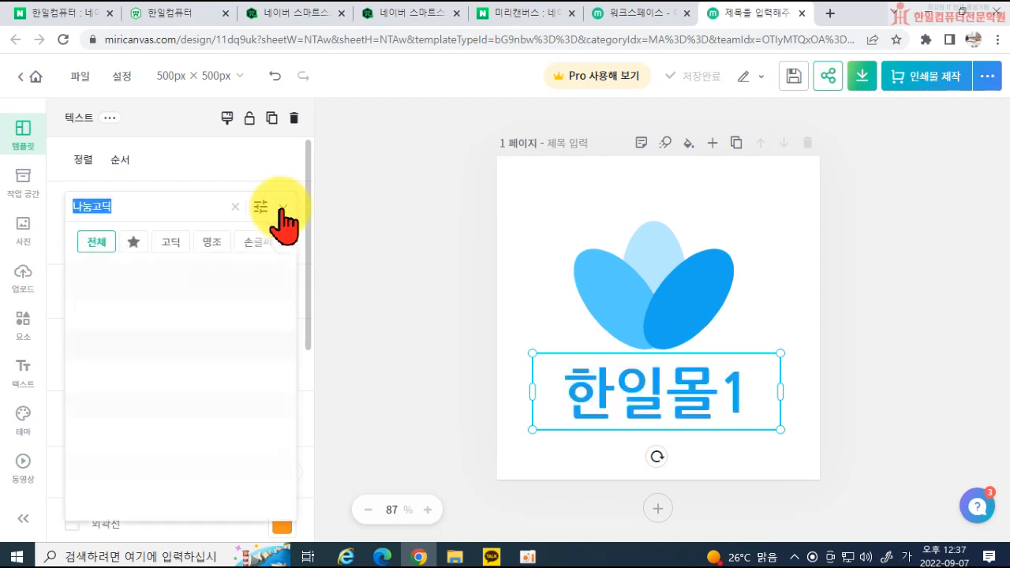
pyautogui.scroll(-1, 141, 301)
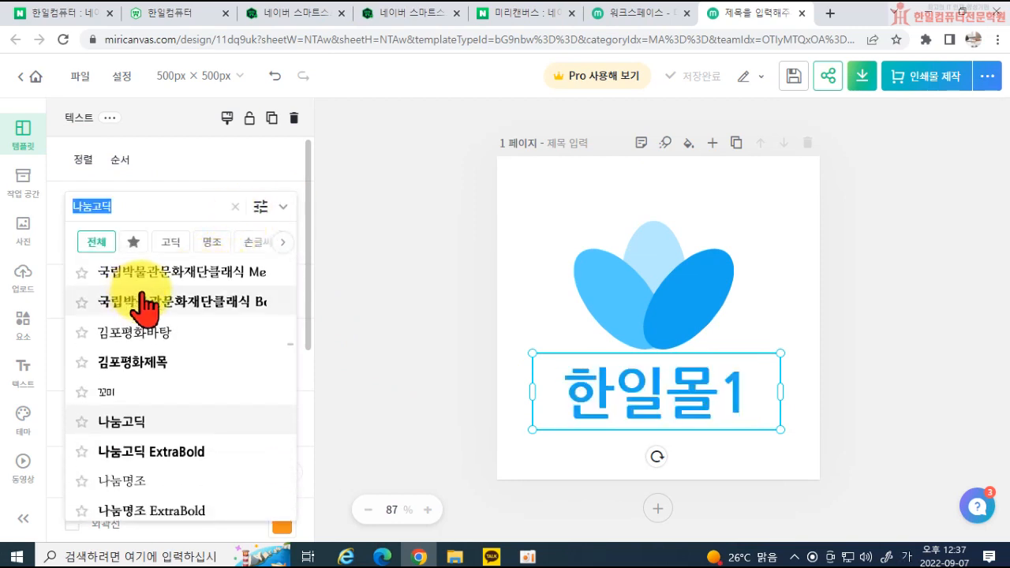
pyautogui.click(132, 367)
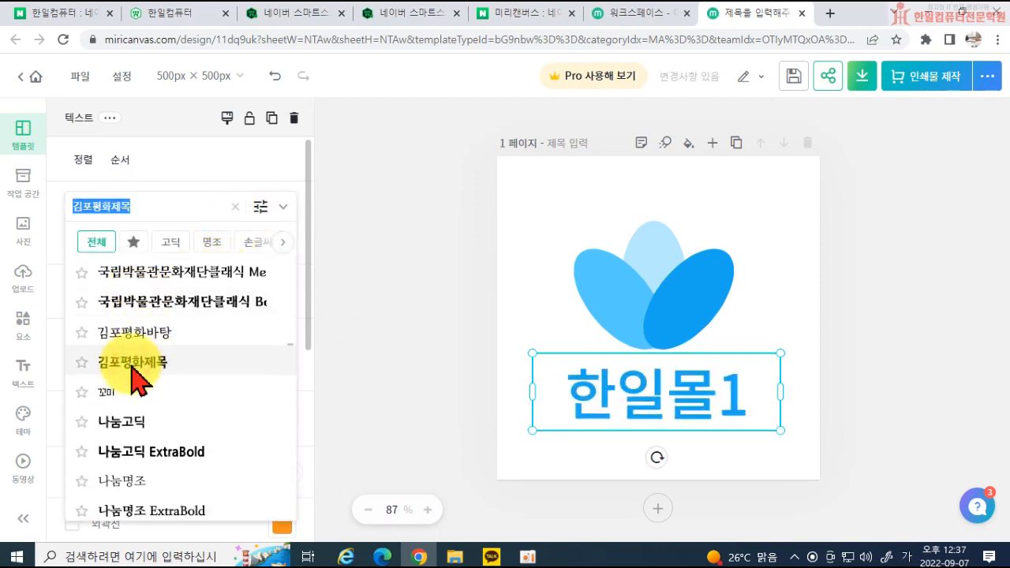
pyautogui.click(118, 423)
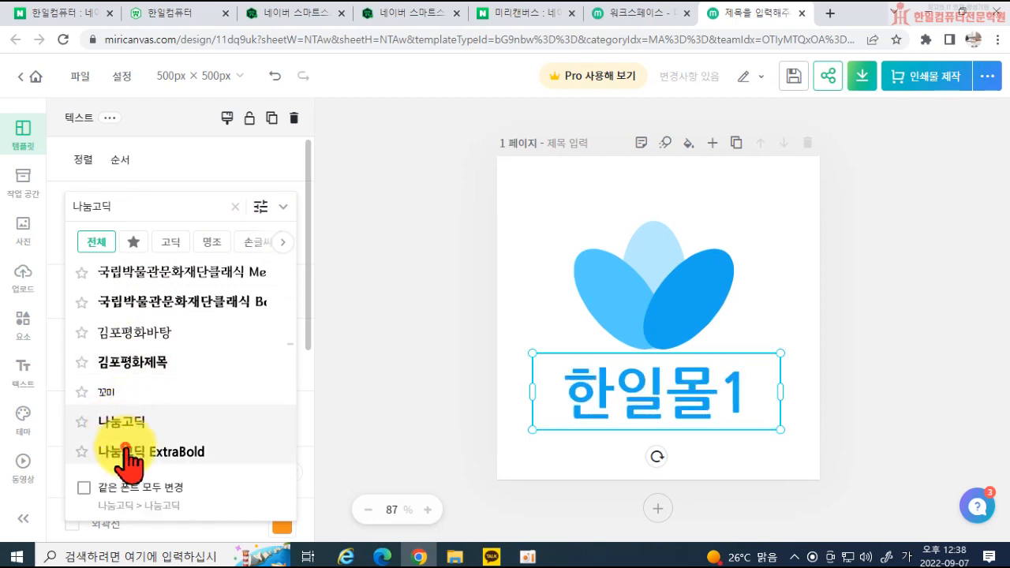
pyautogui.click(126, 462)
# Set the 한일몰1 text to the 나눔손글씨 소미체 font, and check that font as a favourite in the favourite fonts list.
pyautogui.scroll(-5, 146, 426)
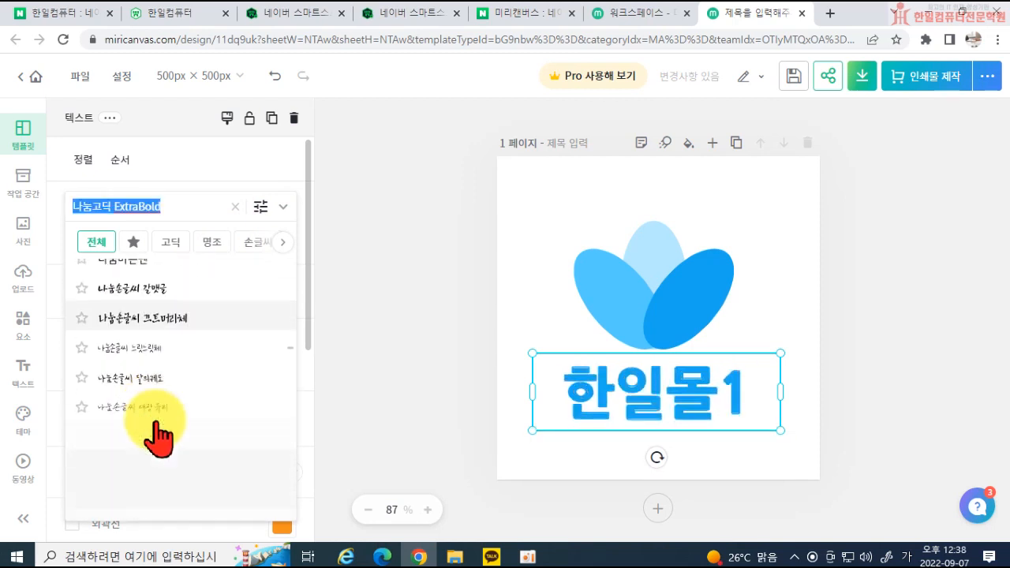
pyautogui.scroll(-2, 164, 442)
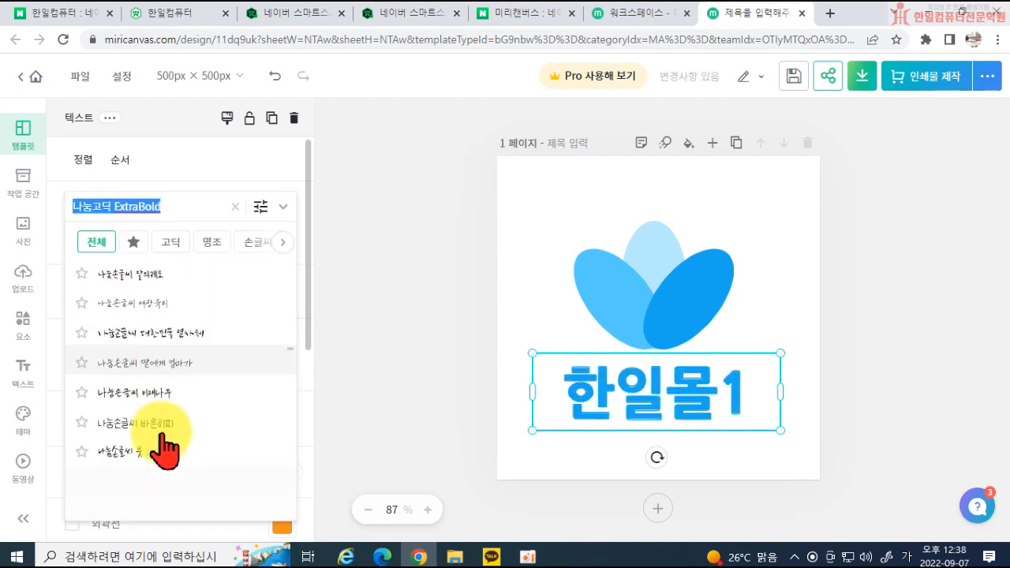
pyautogui.scroll(-3, 165, 450)
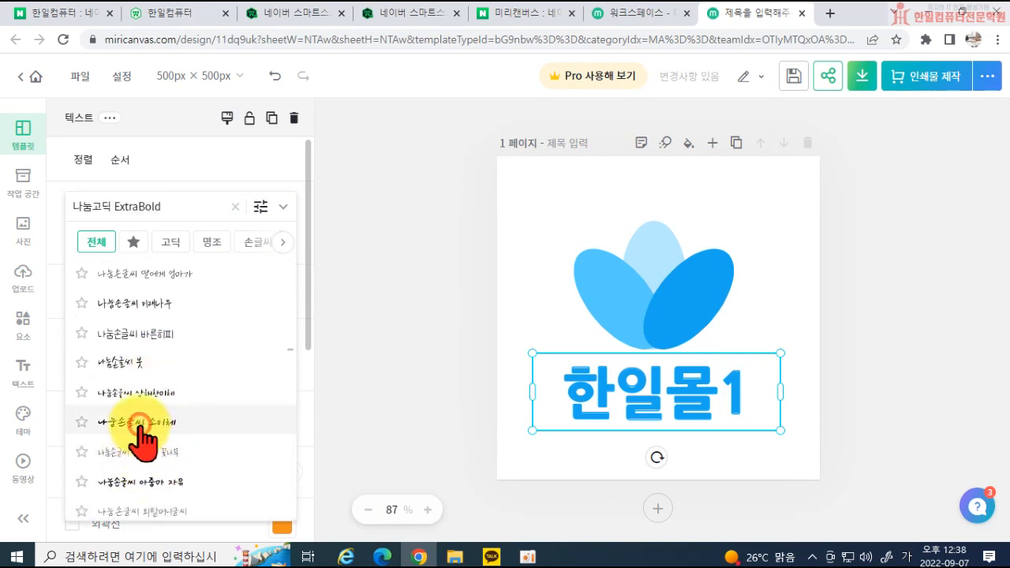
pyautogui.click(139, 424)
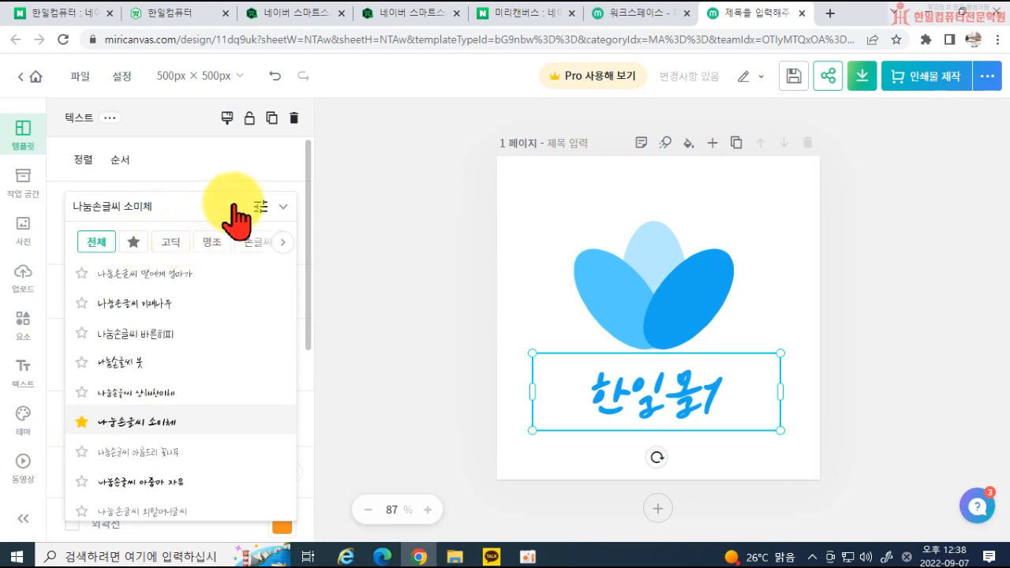
pyautogui.click(133, 242)
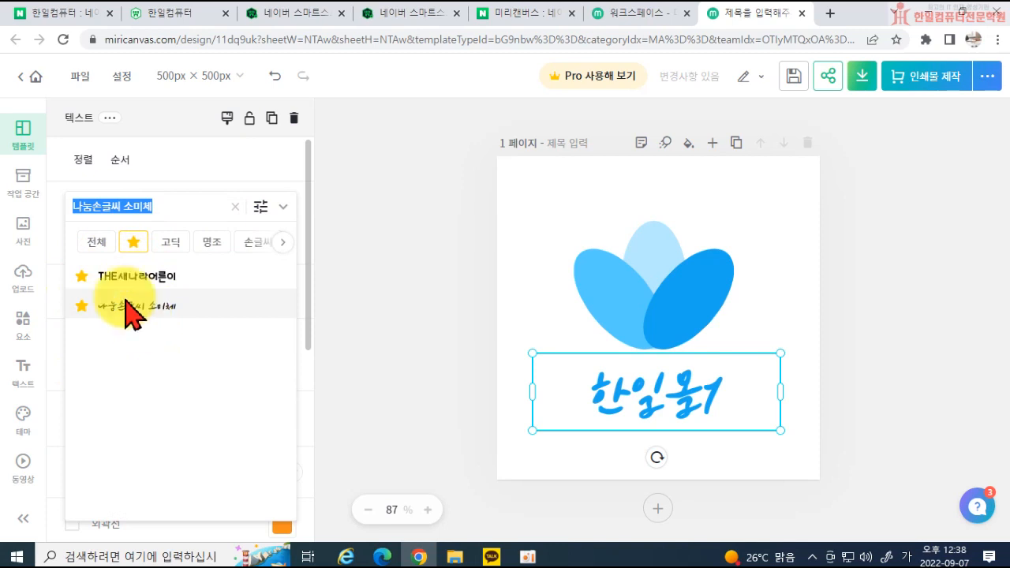
# Try HS두꺼비체 from the full font list on the 한일몰1 text, and set the font to G마켓 산스 Bold.
pyautogui.click(92, 242)
pyautogui.scroll(-5, 150, 367)
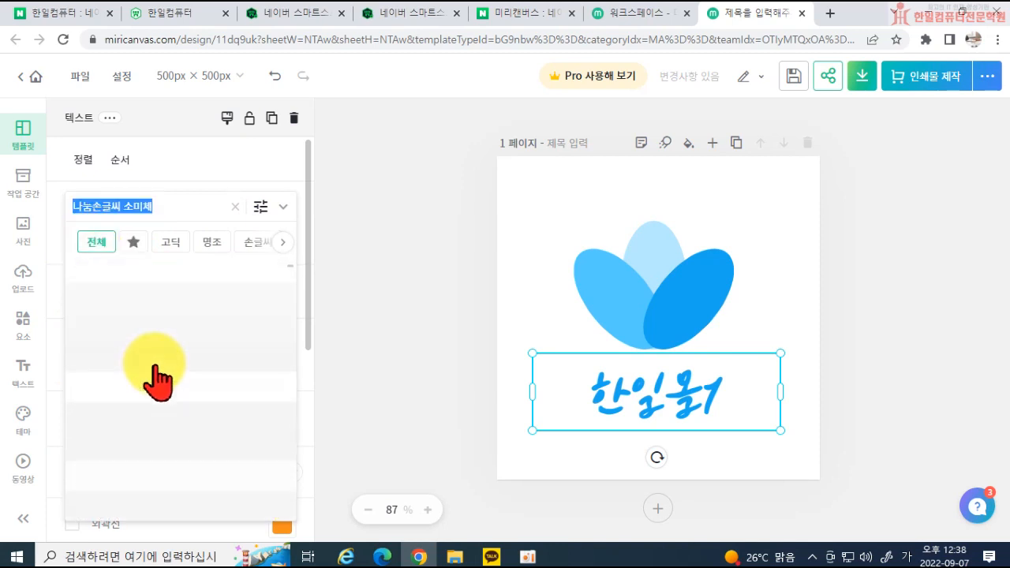
pyautogui.scroll(-10, 157, 379)
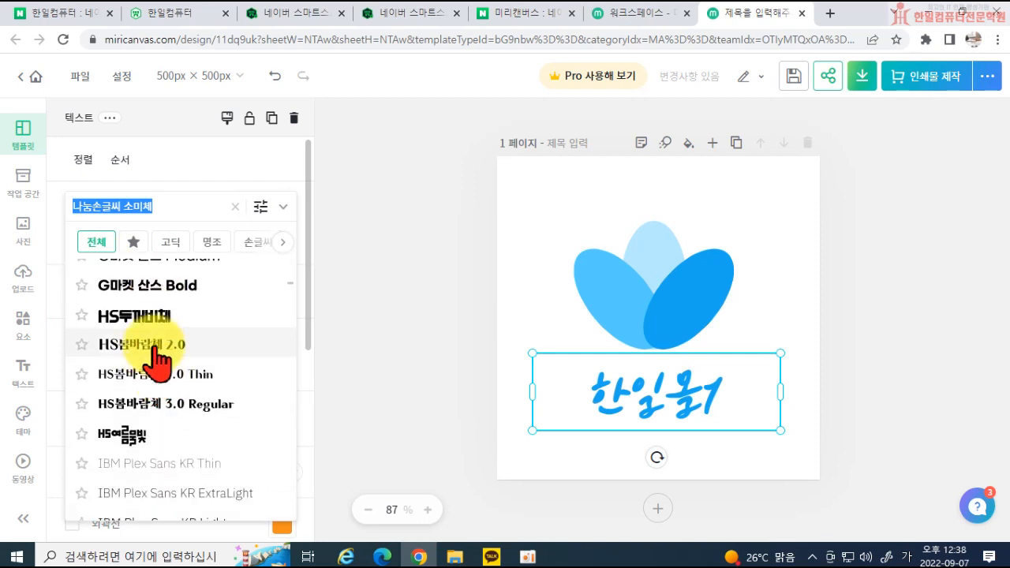
pyautogui.click(150, 317)
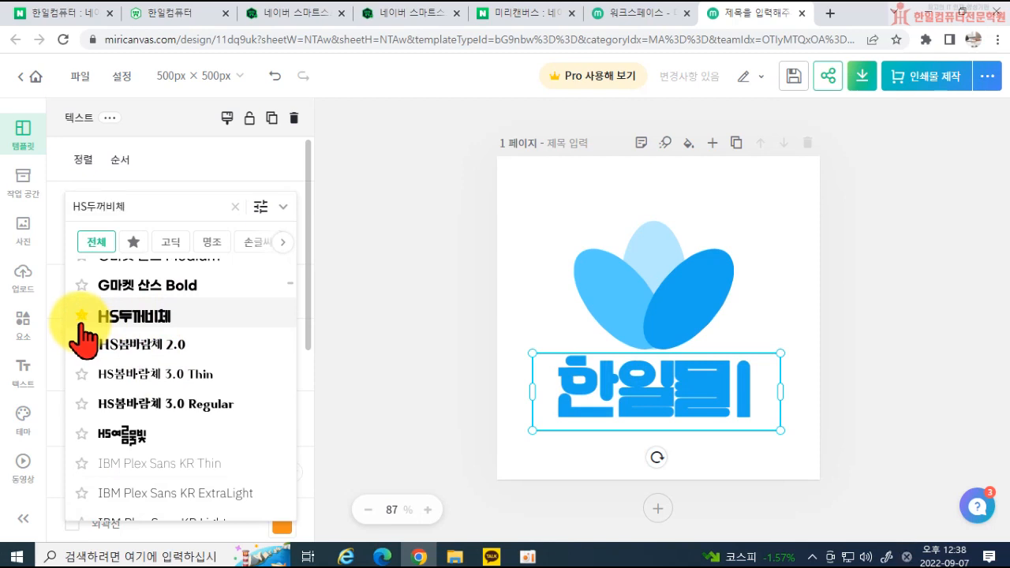
pyautogui.click(130, 285)
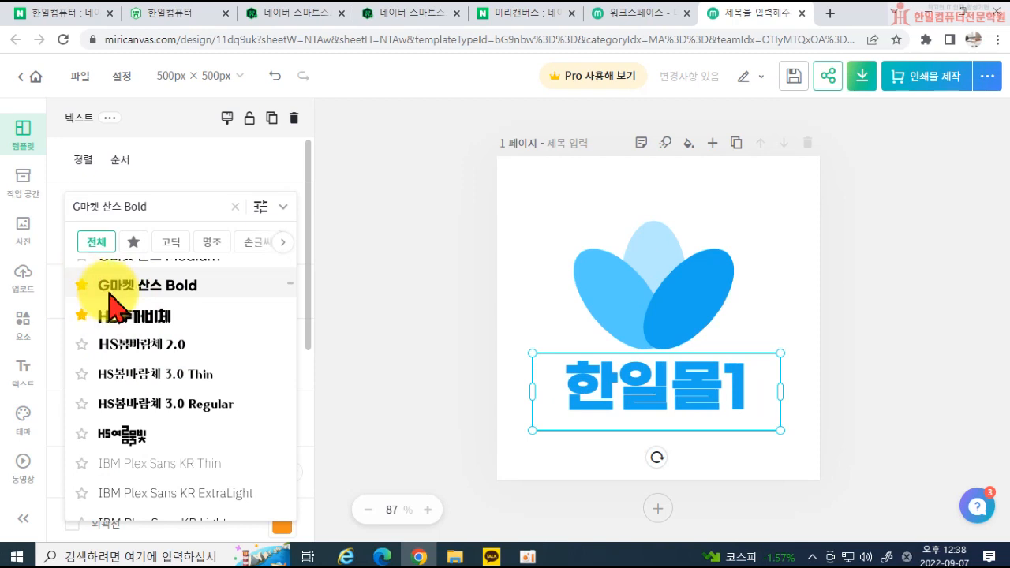
pyautogui.click(81, 315)
pyautogui.click(366, 384)
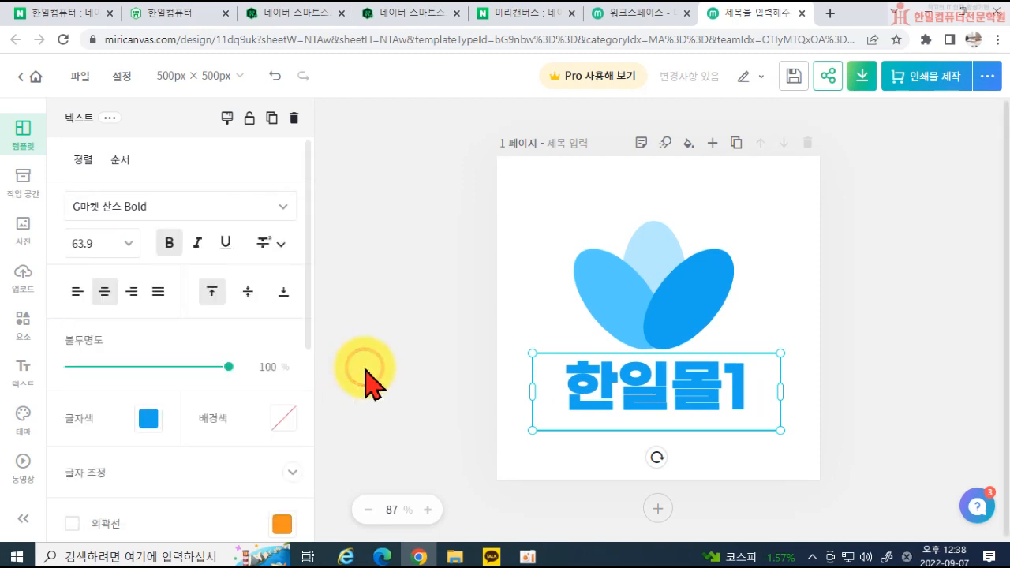
# Set the font size of the 한일몰1 text to 48.
pyautogui.doubleClick(561, 395)
pyautogui.click(482, 397)
pyautogui.click(580, 402)
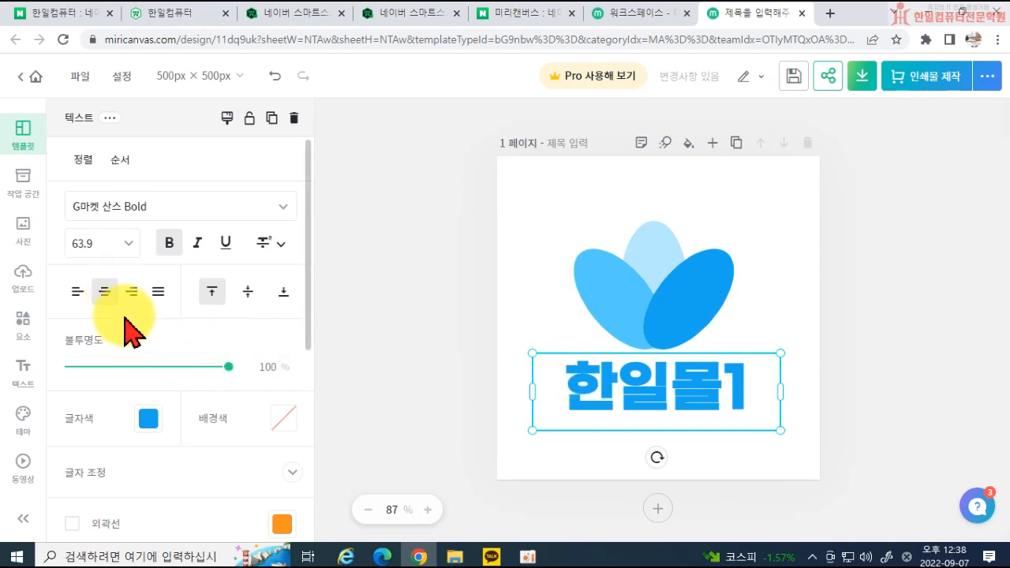
pyautogui.click(124, 243)
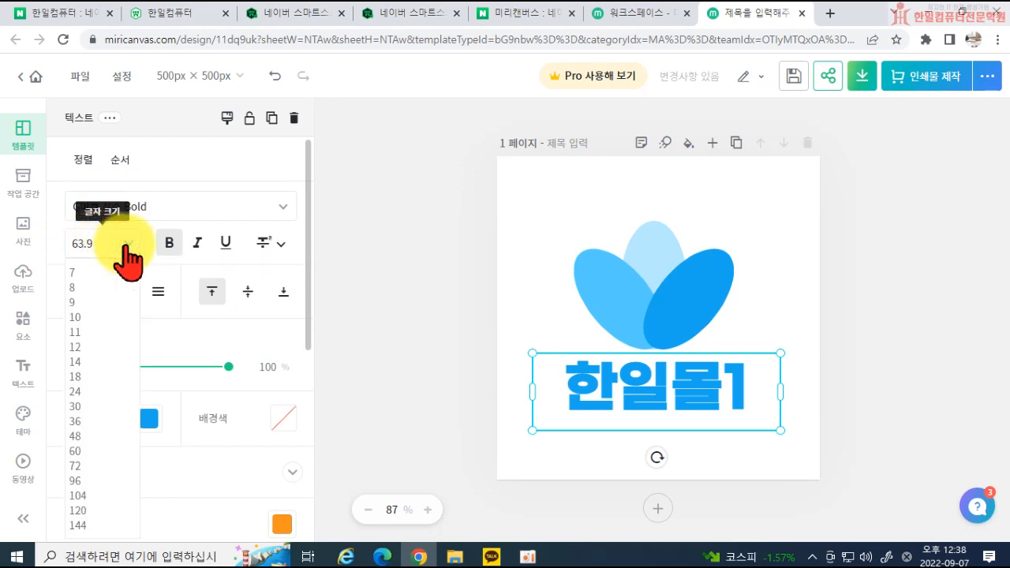
pyautogui.click(112, 436)
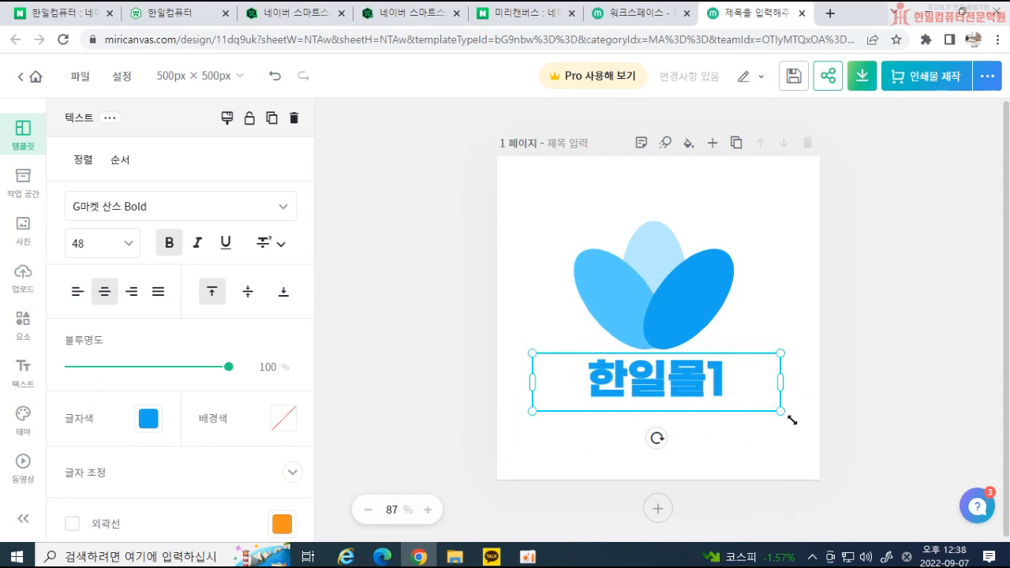
# Resize the 한일몰1 text box directly on the canvas until its font size is about 67.5.
pyautogui.moveTo(781, 412)
pyautogui.mouseDown()
pyautogui.moveTo(846, 444)
pyautogui.moveTo(768, 408)
pyautogui.mouseUp()
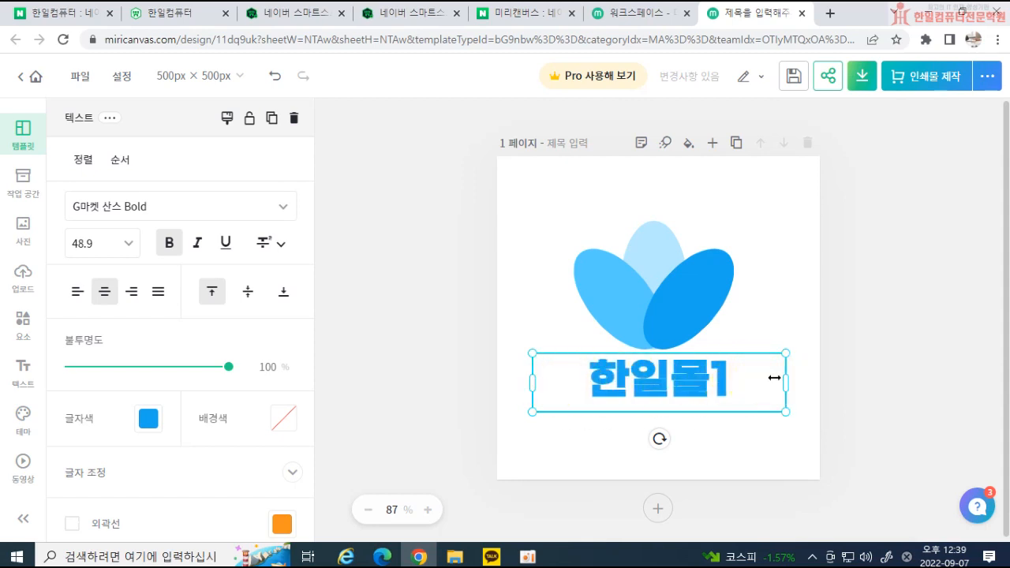
pyautogui.moveTo(785, 381); pyautogui.dragTo(683, 387)
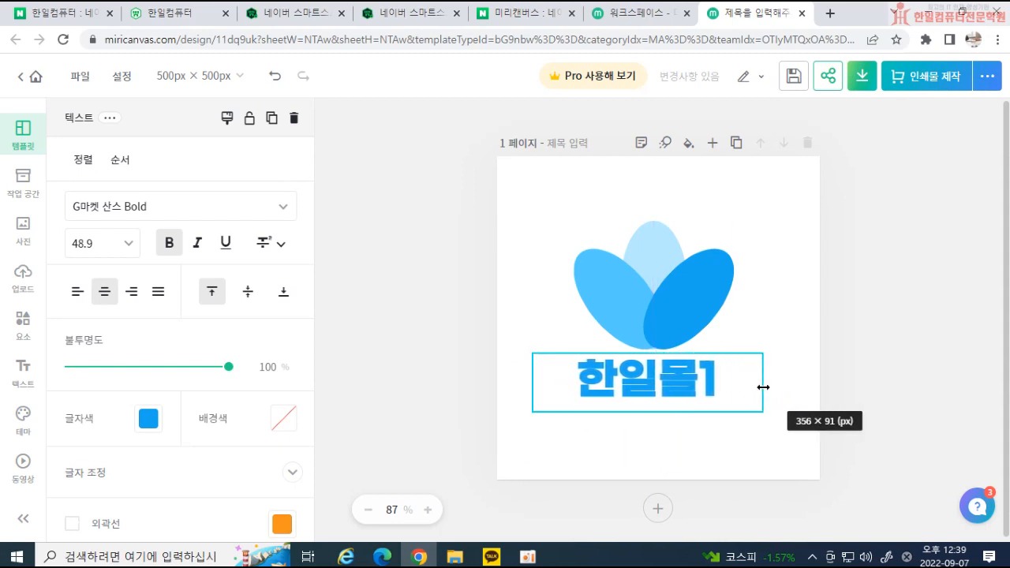
pyautogui.moveTo(705, 391); pyautogui.dragTo(728, 417)
pyautogui.moveTo(756, 435)
pyautogui.mouseDown()
pyautogui.moveTo(717, 422)
pyautogui.moveTo(773, 444)
pyautogui.mouseUp()
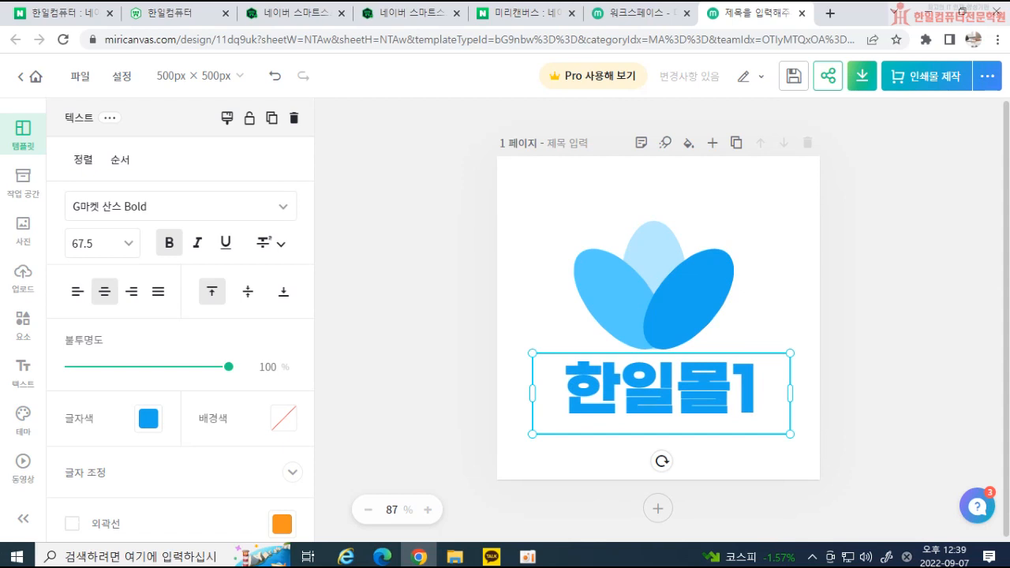
# Try italic and underline on the 한일몰1 text, and leave it with bold turned off.
pyautogui.click(173, 251)
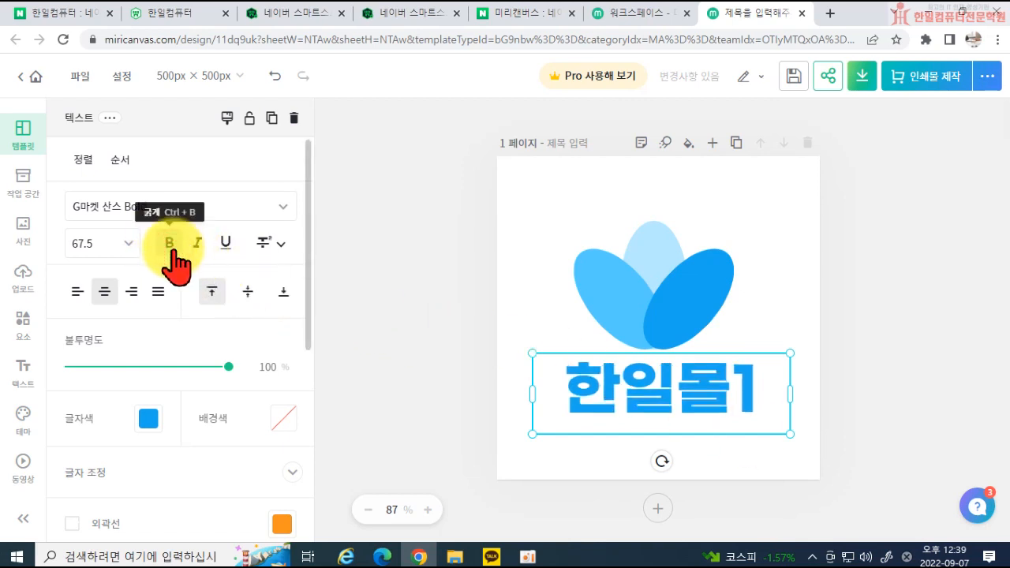
pyautogui.click(173, 251)
pyautogui.click(191, 247)
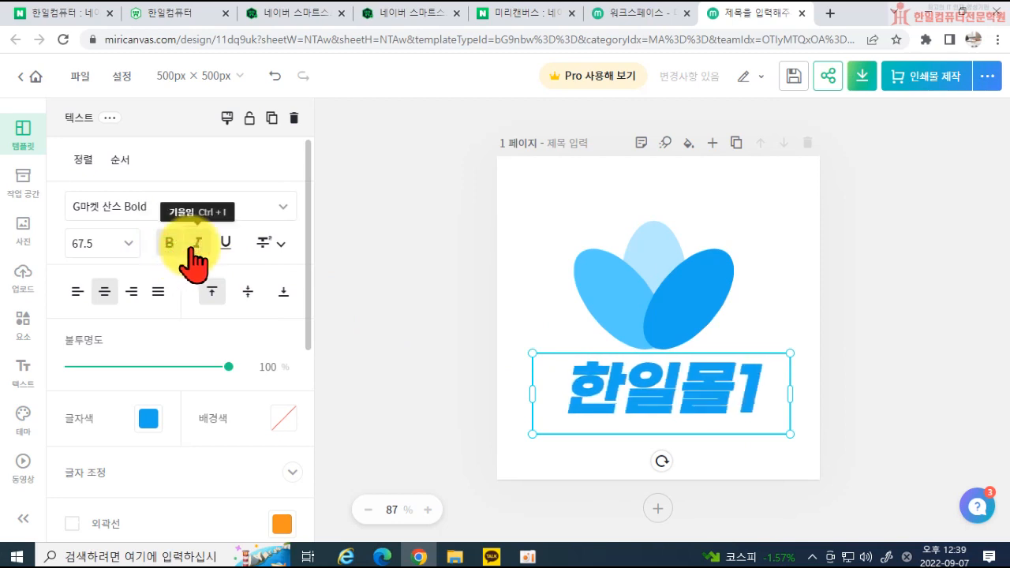
pyautogui.click(191, 246)
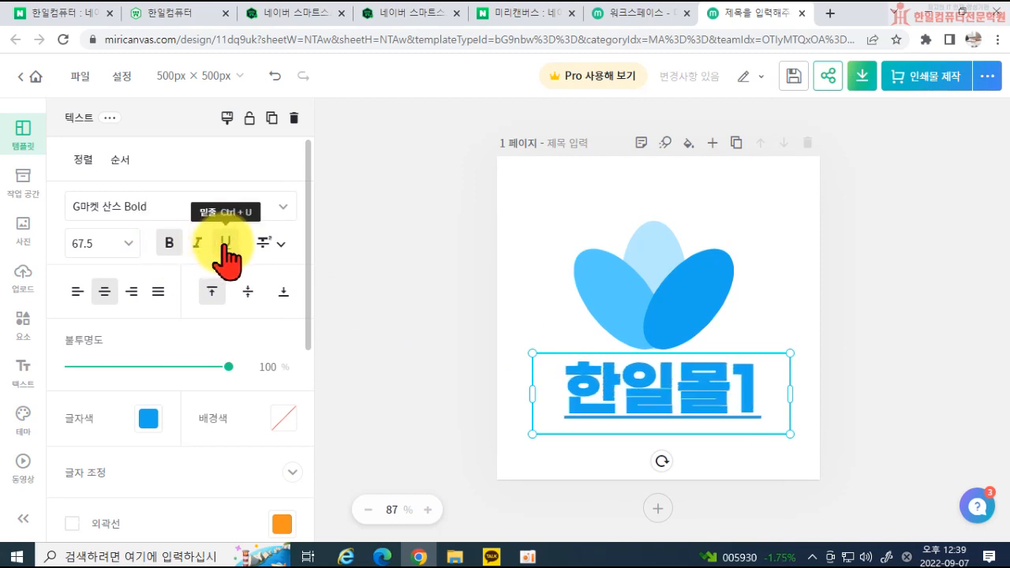
pyautogui.click(224, 243)
pyautogui.click(168, 243)
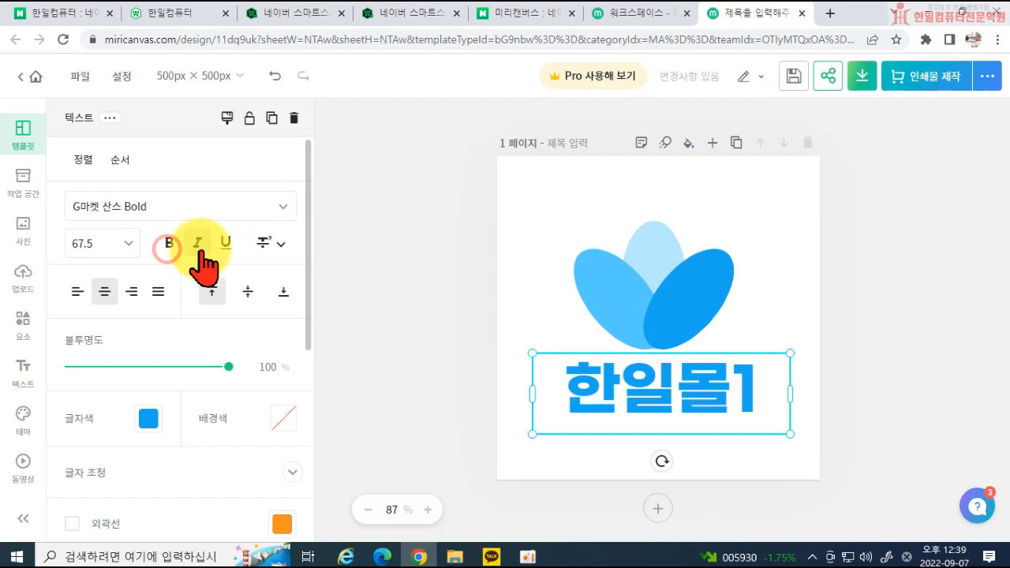
# Try strikethrough (취소선) on the 한일몰1 text and remove it again.
pyautogui.click(268, 244)
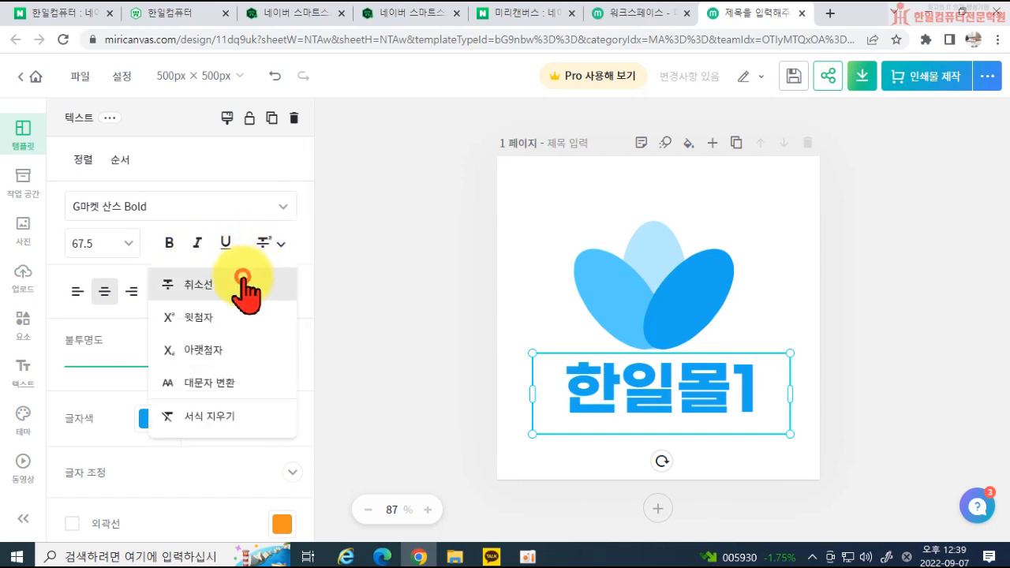
pyautogui.click(243, 286)
pyautogui.click(263, 246)
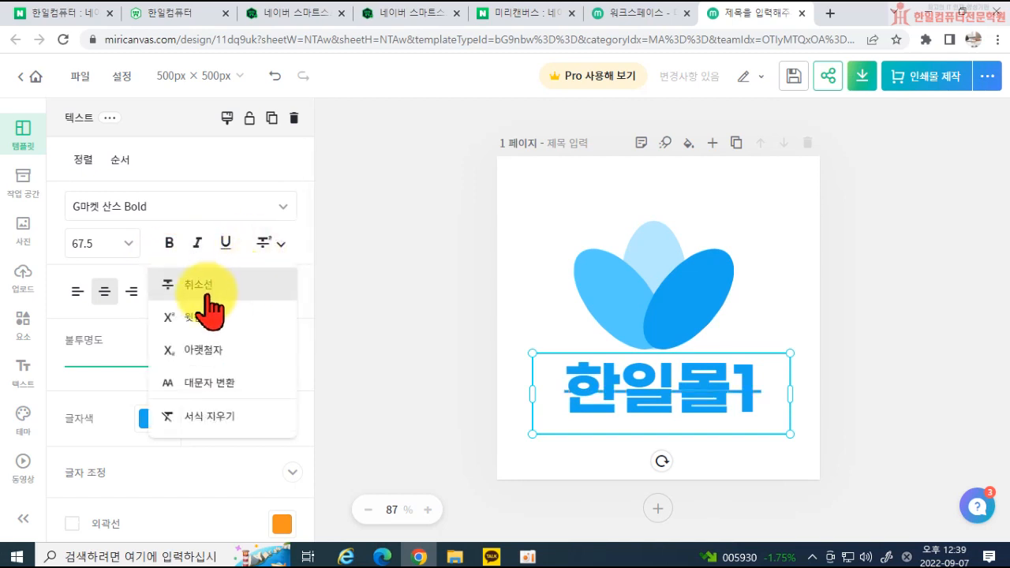
pyautogui.click(206, 291)
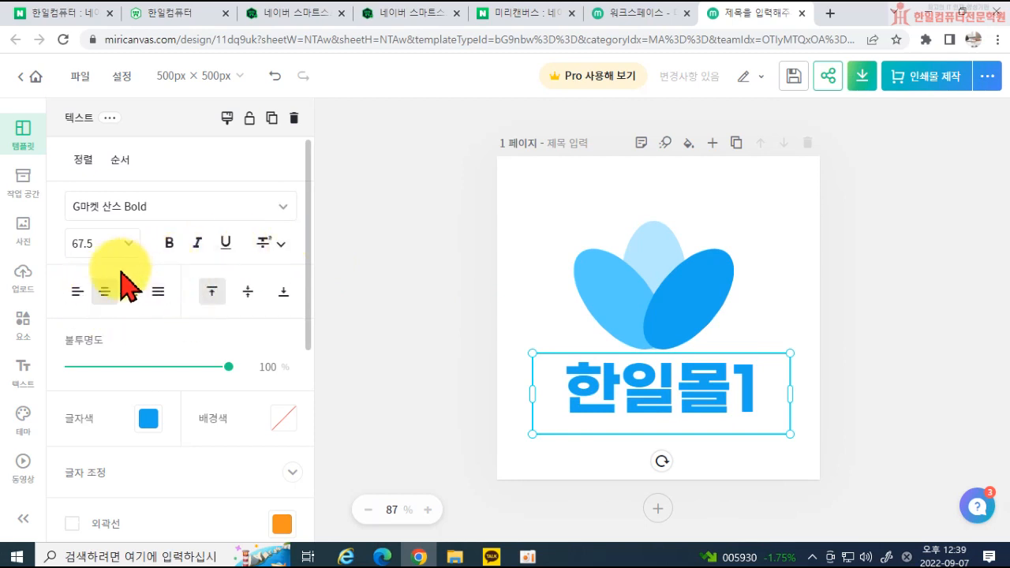
# Try left alignment on the 한일몰1 text, restore centre alignment, and keep the opacity at 100%.
pyautogui.click(78, 291)
pyautogui.click(102, 292)
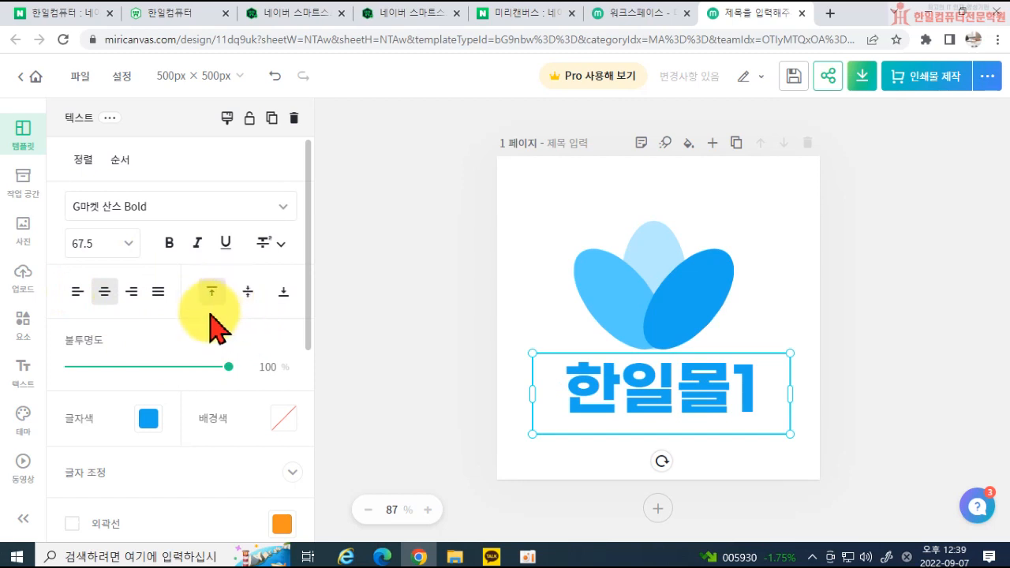
pyautogui.moveTo(227, 365)
pyautogui.mouseDown()
pyautogui.moveTo(138, 365)
pyautogui.moveTo(231, 366)
pyautogui.mouseUp()
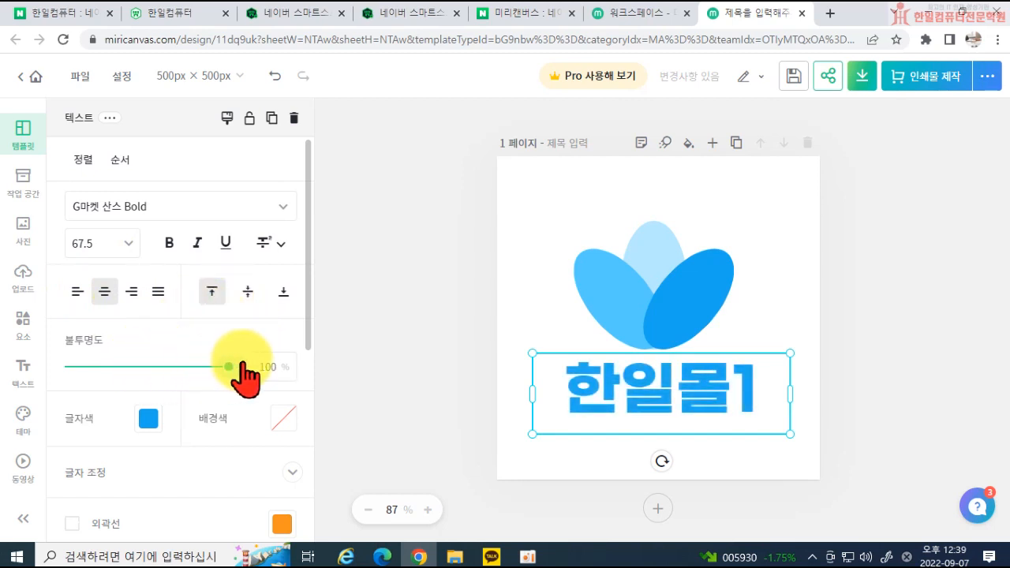
# Change the 한일몰1 text colour to the darker palette blue #1187CF.
pyautogui.scroll(-1, 227, 359)
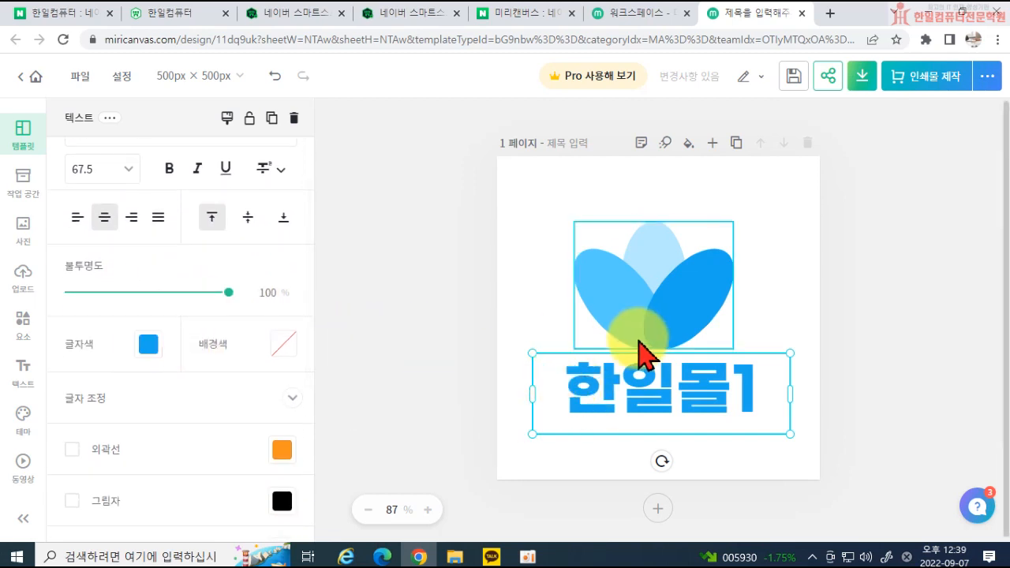
pyautogui.click(148, 344)
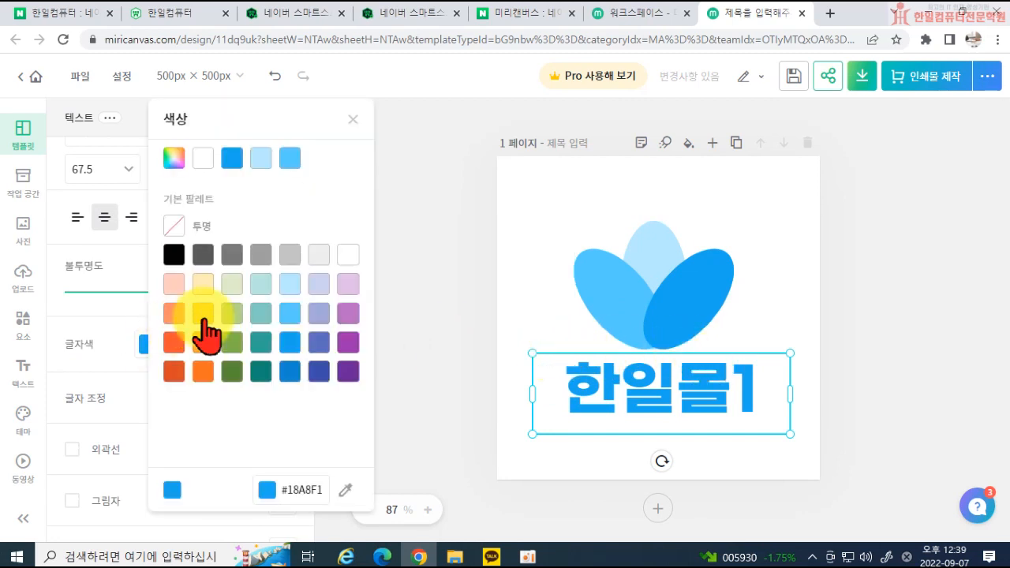
pyautogui.click(291, 371)
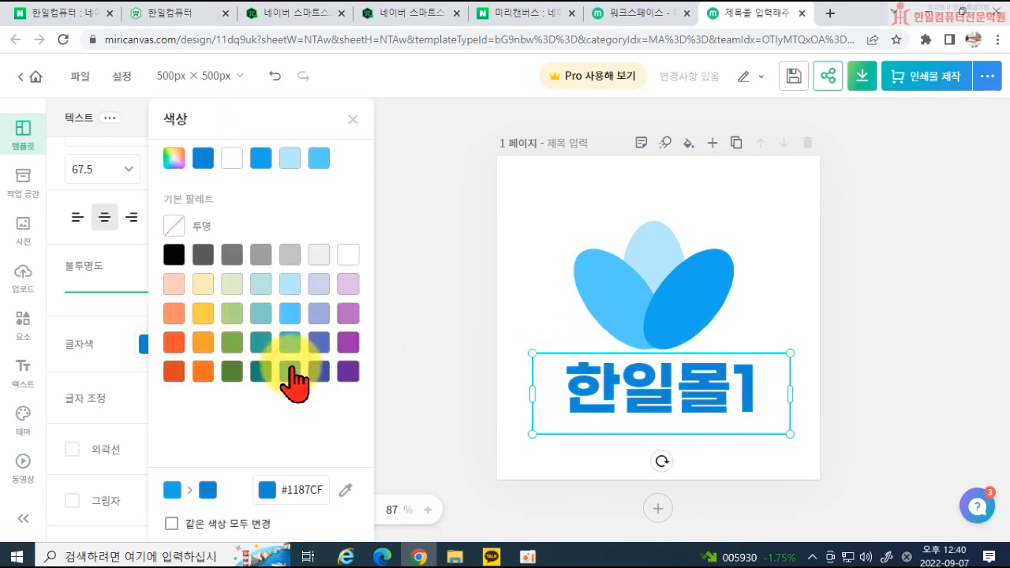
pyautogui.click(553, 387)
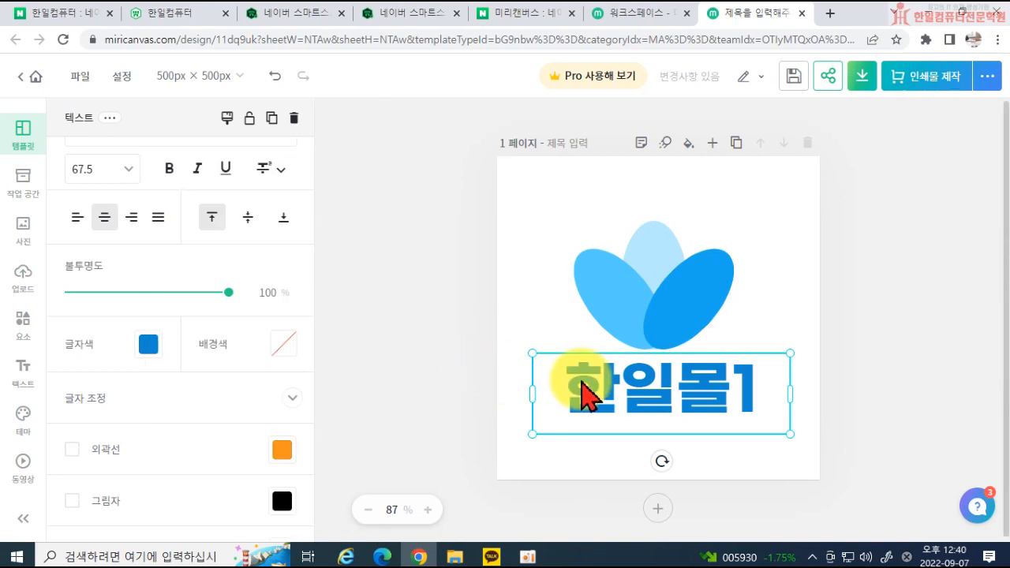
# Recolour only the first character 한 of the text in orange-red #FC5230.
pyautogui.doubleClick(575, 380)
pyautogui.click(570, 387)
pyautogui.moveTo(579, 379); pyautogui.dragTo(604, 378)
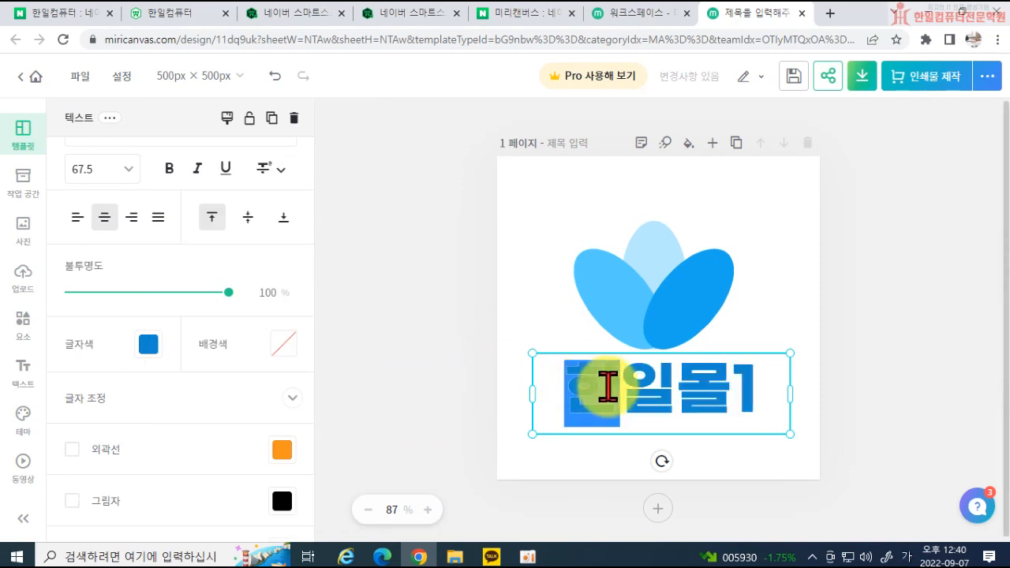
pyautogui.click(149, 344)
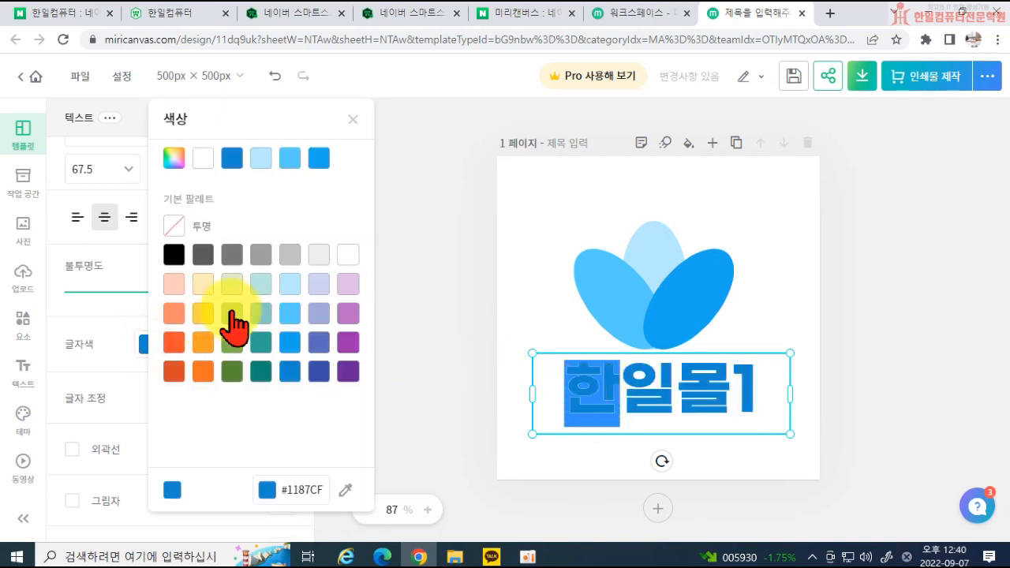
pyautogui.click(172, 339)
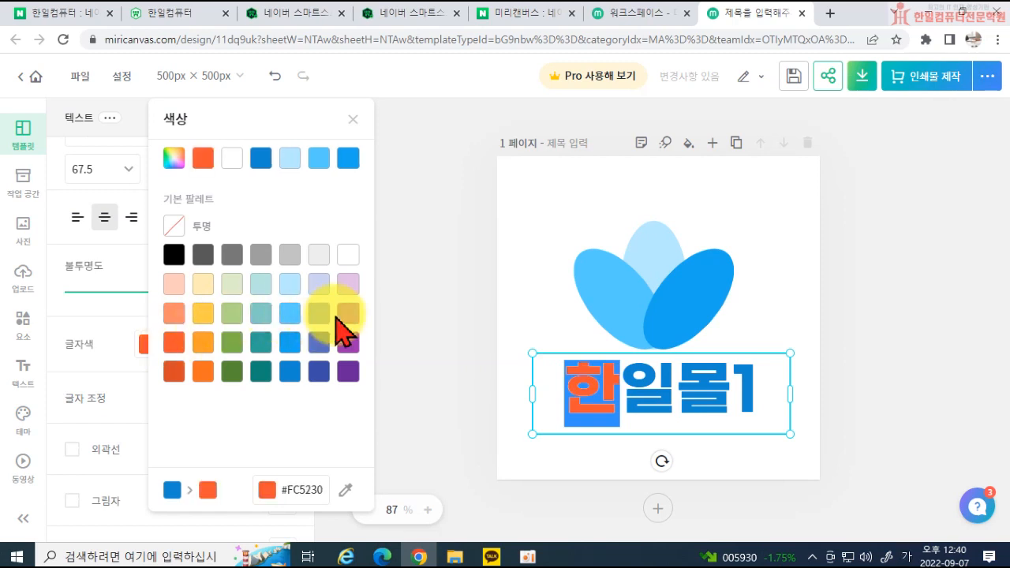
pyautogui.click(420, 330)
pyautogui.click(417, 328)
# Recolour the whole 한일몰1 text with the custom dark brown #5F3636.
pyautogui.click(588, 408)
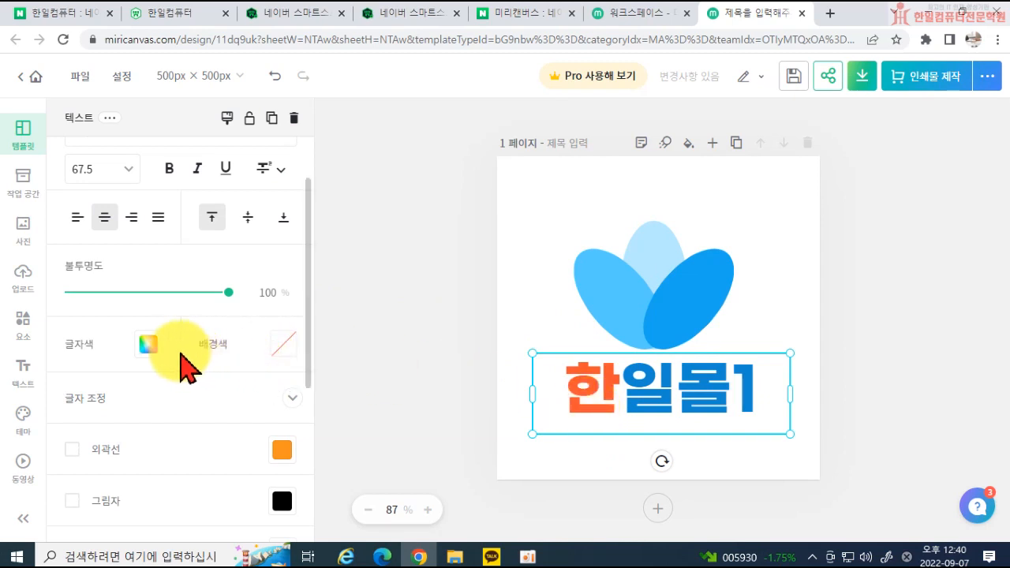
pyautogui.click(143, 347)
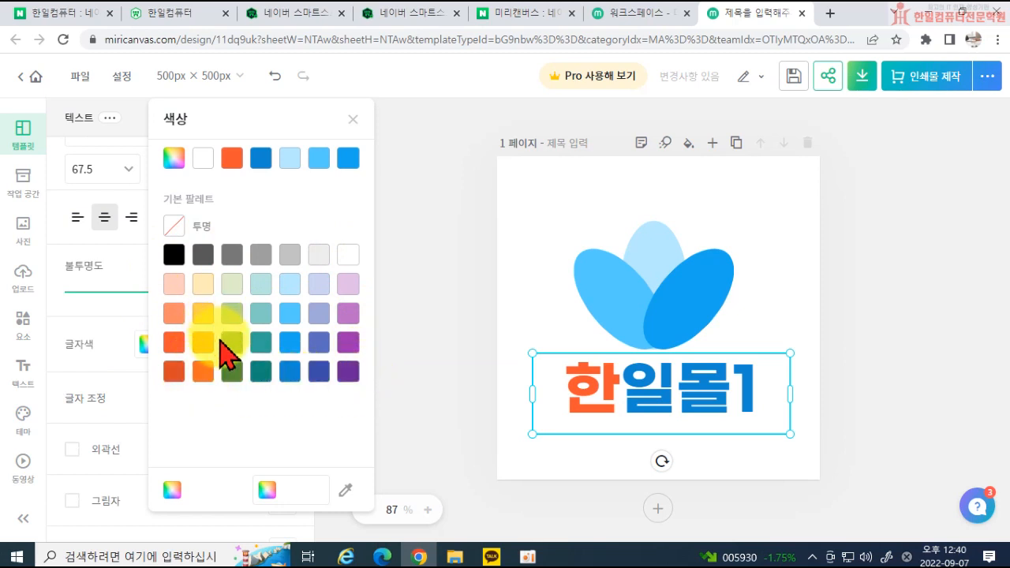
pyautogui.click(174, 159)
pyautogui.click(273, 234)
pyautogui.click(249, 277)
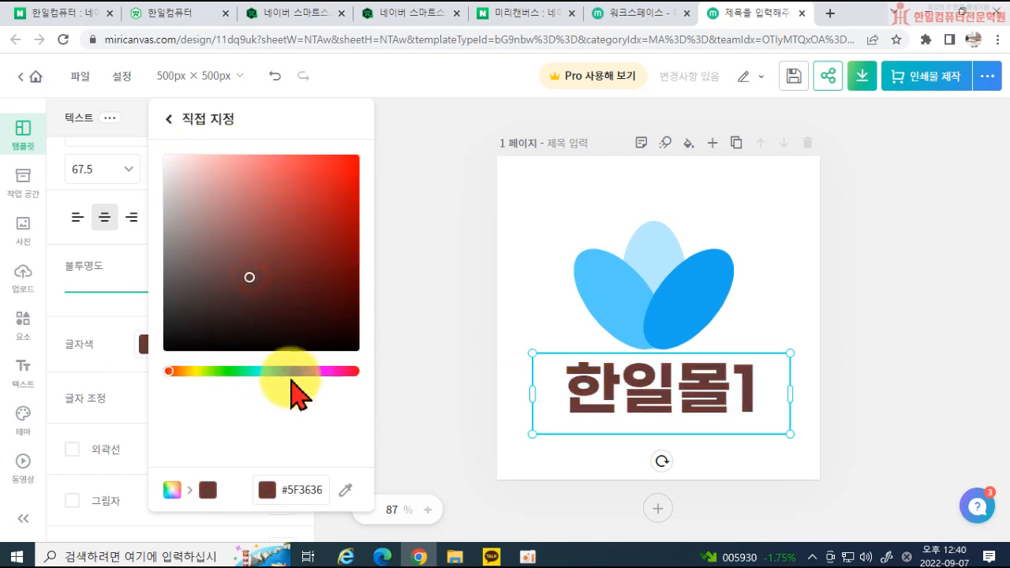
# Recolour the whole 한일몰1 text with the custom pink #FF44B2.
pyautogui.click(336, 370)
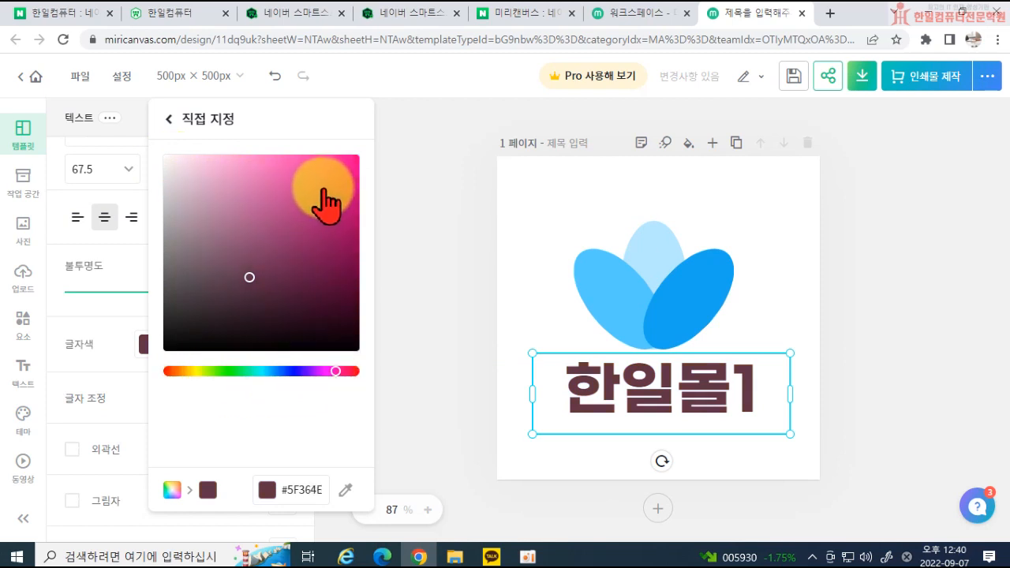
pyautogui.click(324, 190)
pyautogui.click(304, 159)
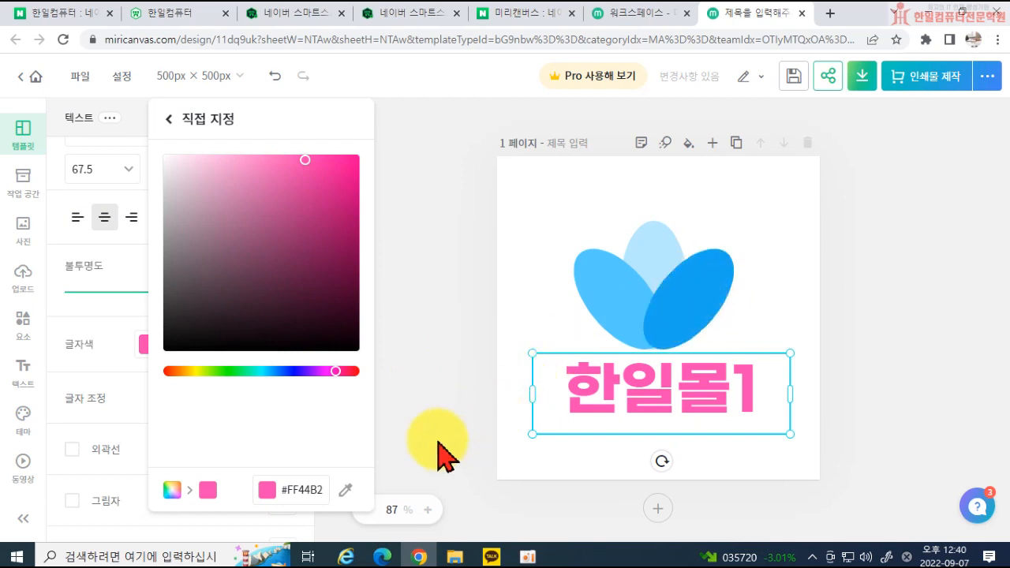
# Recolour the 한일몰1 text with blue #18A8F1 sampled by eyedropper from the darkest petal of the symbol.
pyautogui.click(345, 491)
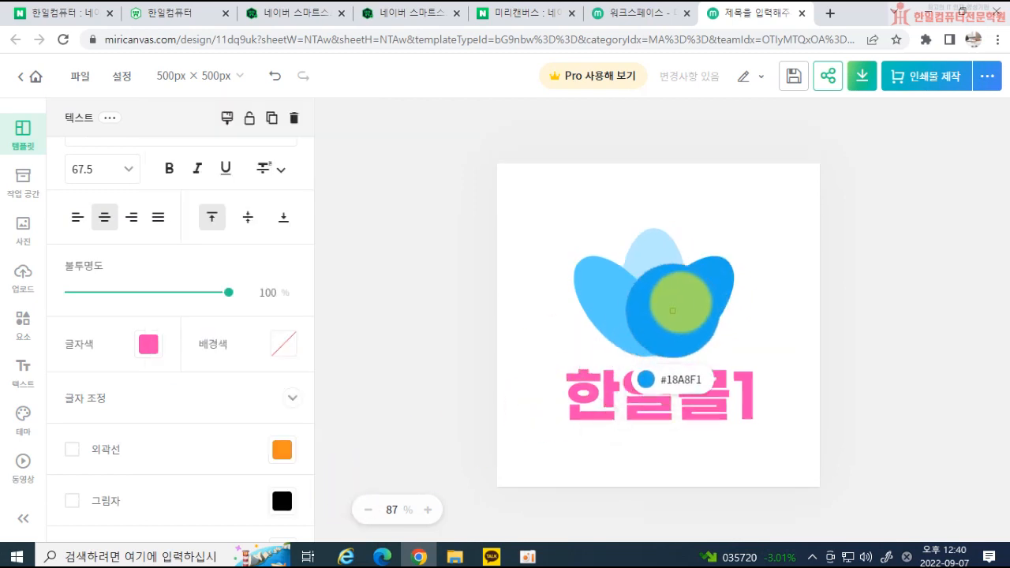
pyautogui.click(696, 297)
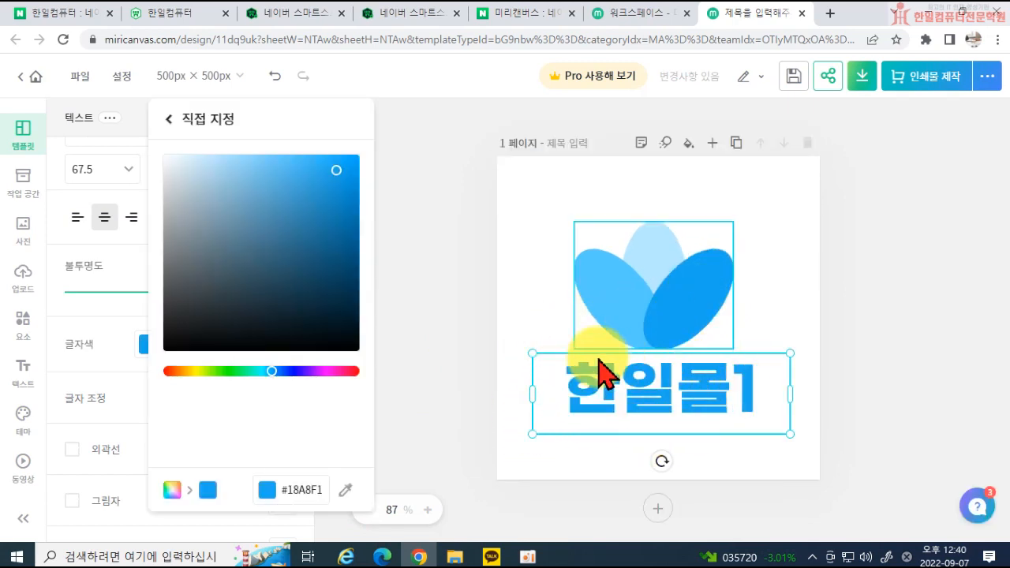
pyautogui.click(483, 344)
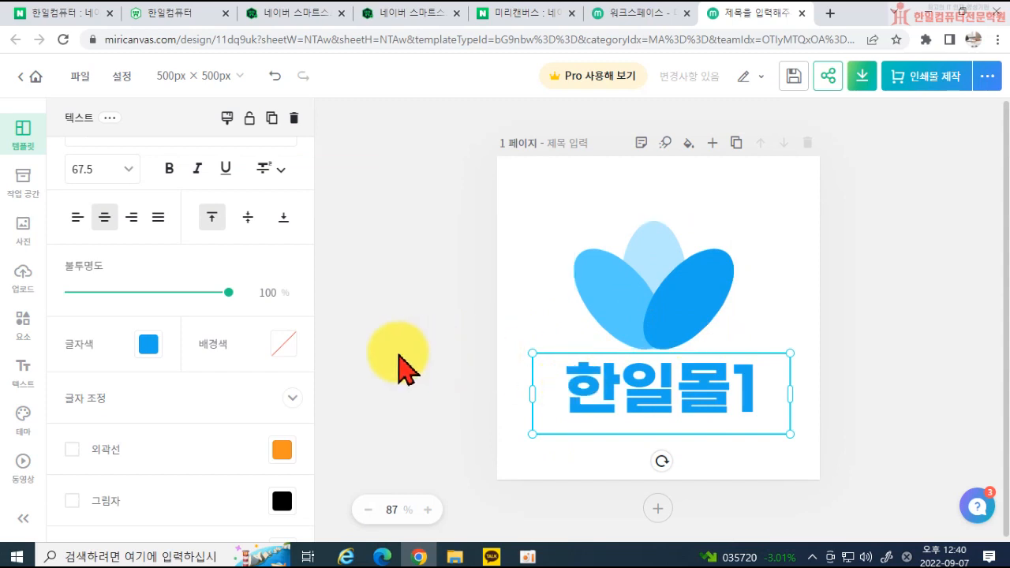
# Try the pale yellow #FEEBB6 as the background colour of the 한일몰1 text and restore it to transparent (투명).
pyautogui.click(282, 346)
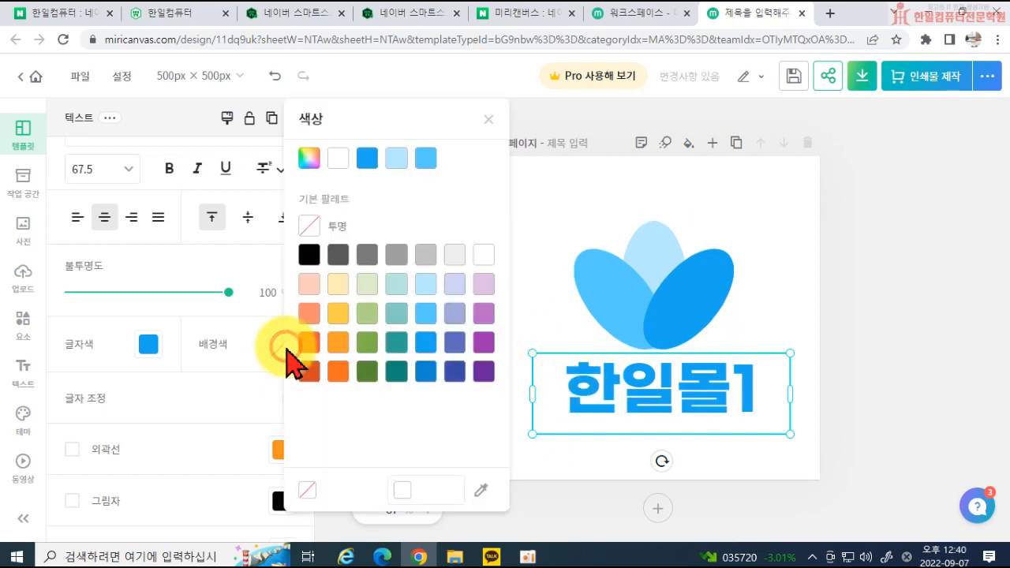
pyautogui.click(339, 286)
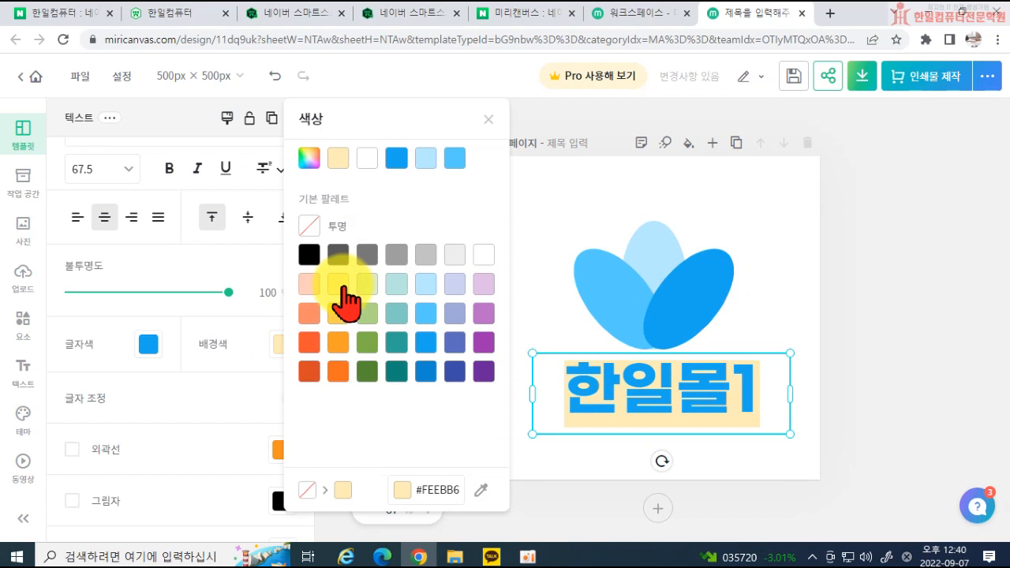
pyautogui.click(308, 226)
pyautogui.click(487, 121)
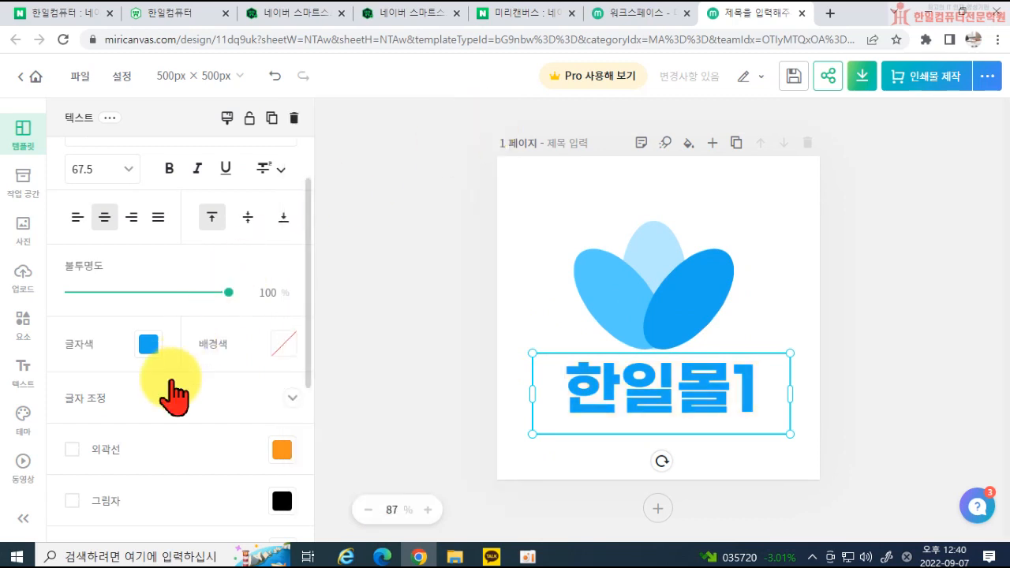
# Set the 한일몰1 text's letter spacing (자간) to 5 and keep its character width (장평) at 100%.
pyautogui.click(292, 399)
pyautogui.scroll(-2, 276, 411)
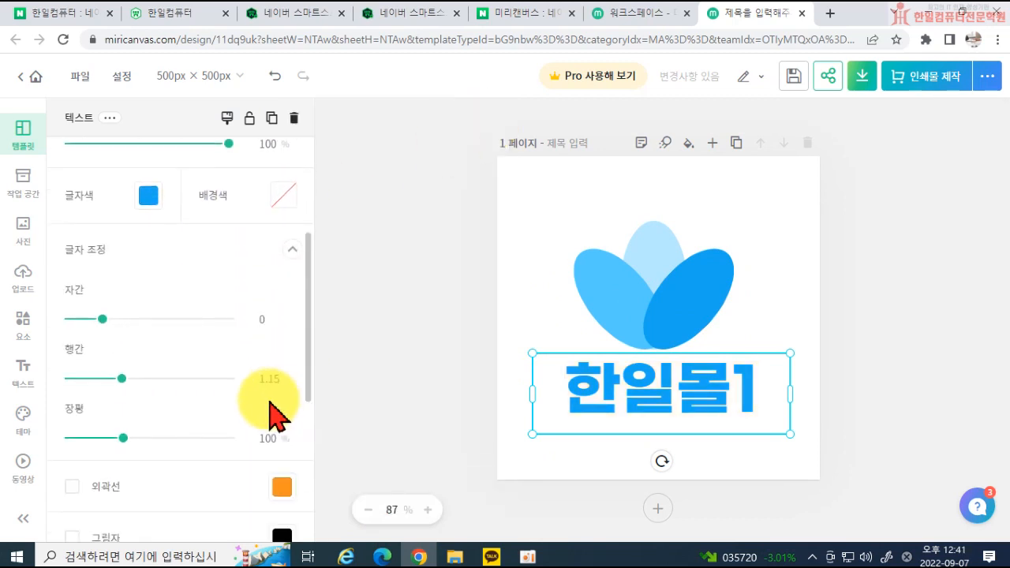
pyautogui.moveTo(103, 319)
pyautogui.mouseDown()
pyautogui.moveTo(116, 319)
pyautogui.moveTo(107, 320)
pyautogui.mouseUp()
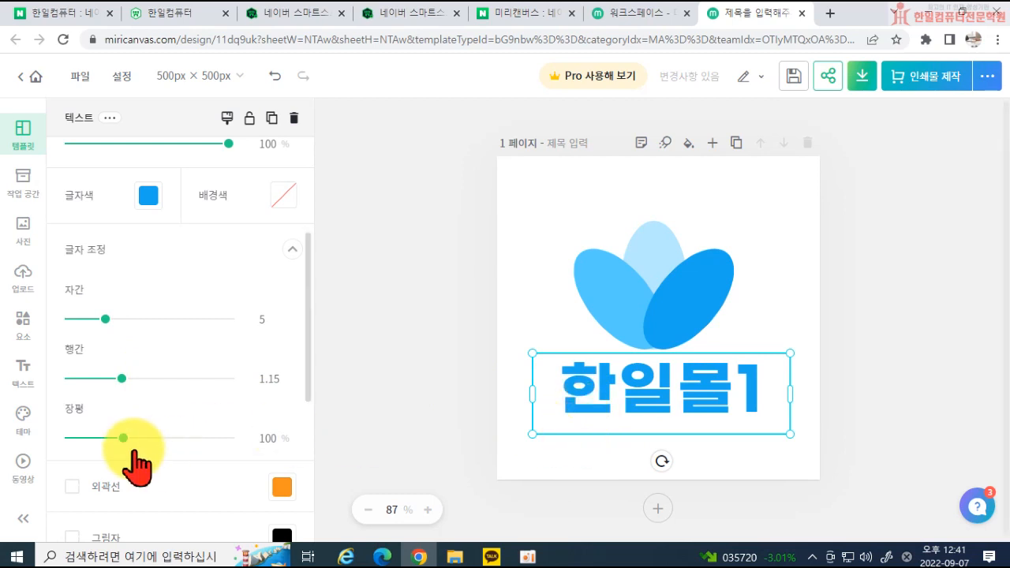
pyautogui.moveTo(122, 438)
pyautogui.mouseDown()
pyautogui.moveTo(140, 437)
pyautogui.moveTo(123, 437)
pyautogui.mouseUp()
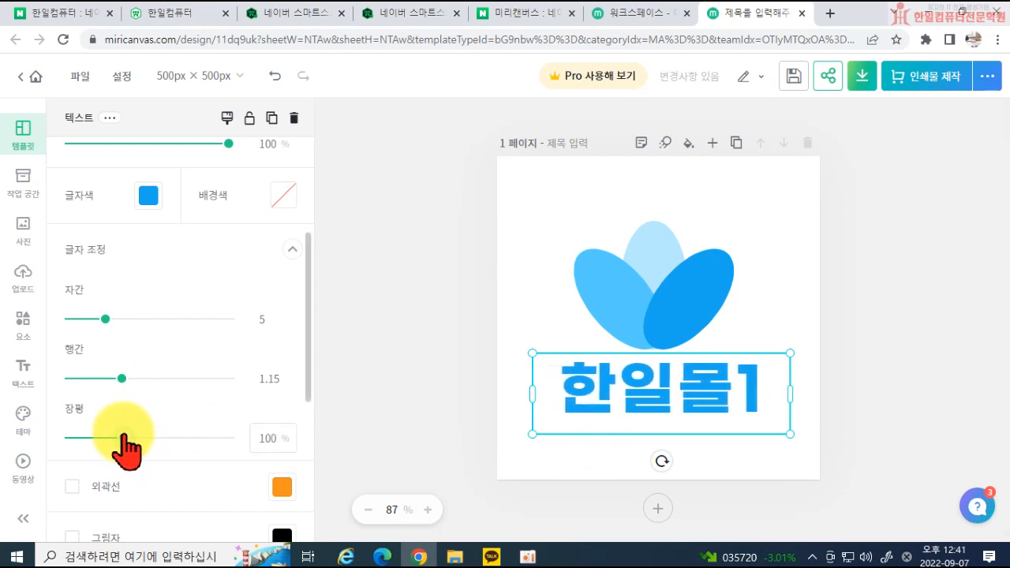
# Try an outline (외곽선) of thickness 19 in yellow #FFCD4A on the 한일몰1 text and turn the outline off.
pyautogui.scroll(-1, 158, 430)
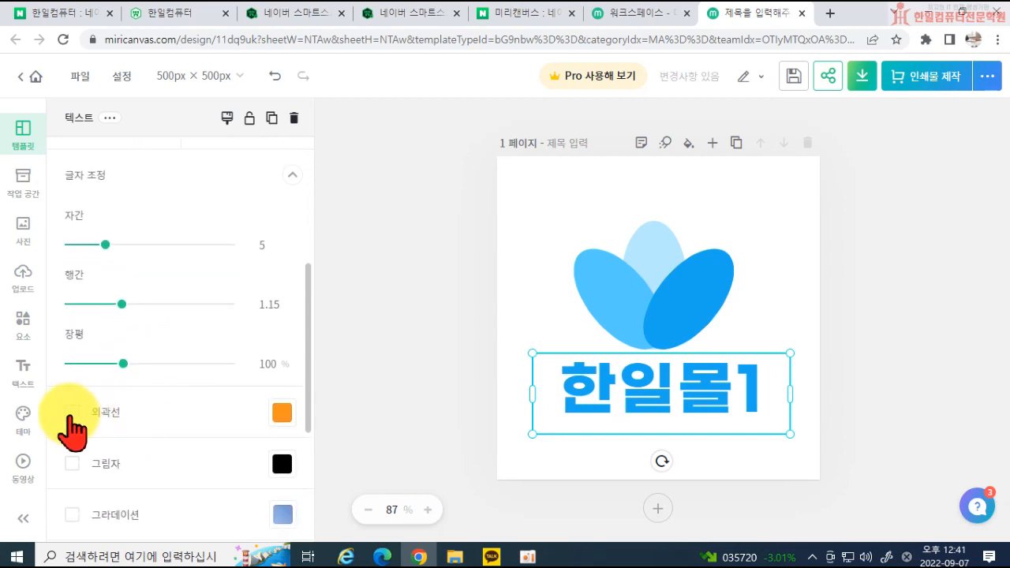
pyautogui.click(106, 413)
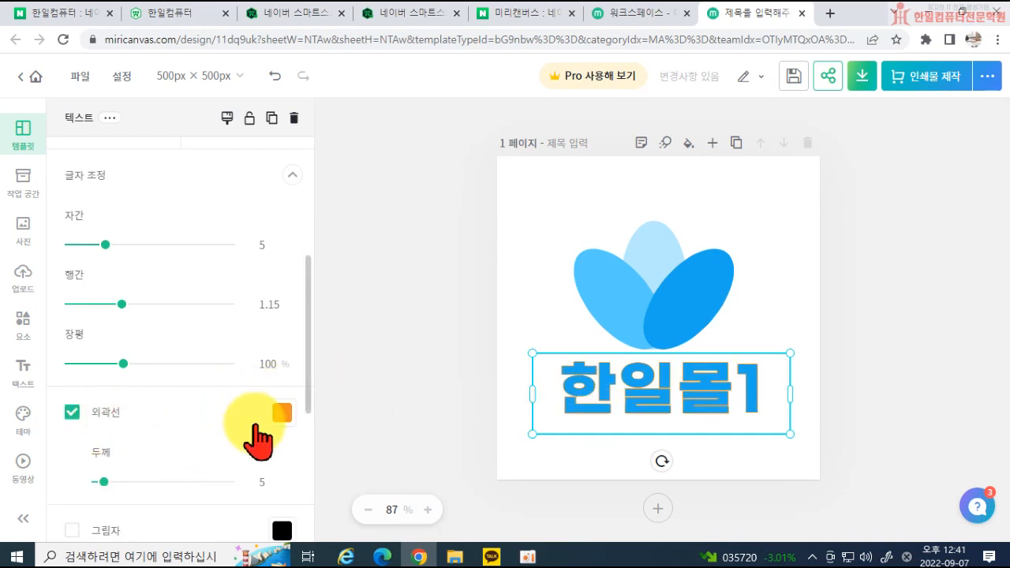
pyautogui.moveTo(108, 481); pyautogui.dragTo(122, 481)
pyautogui.click(282, 416)
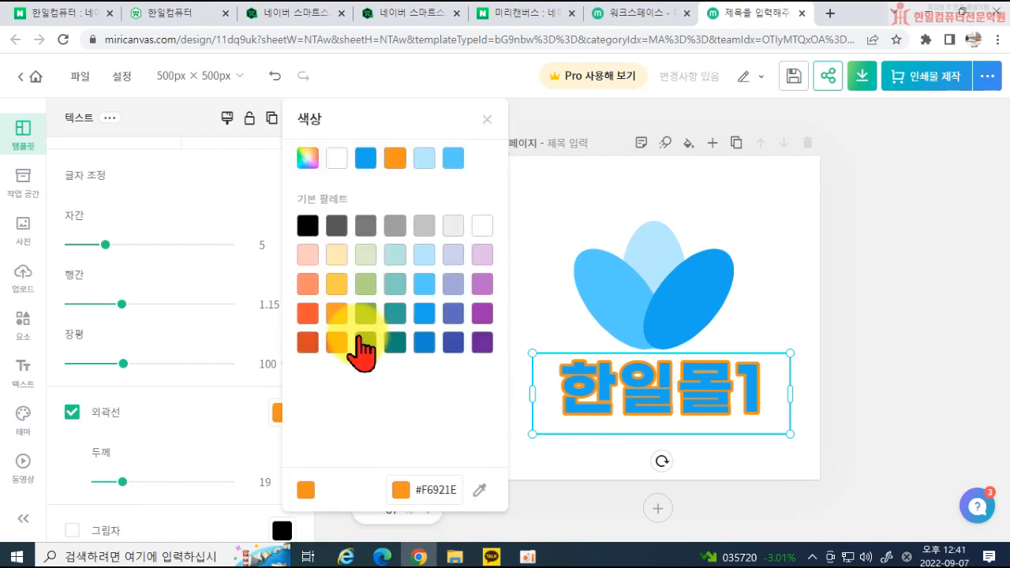
pyautogui.click(337, 285)
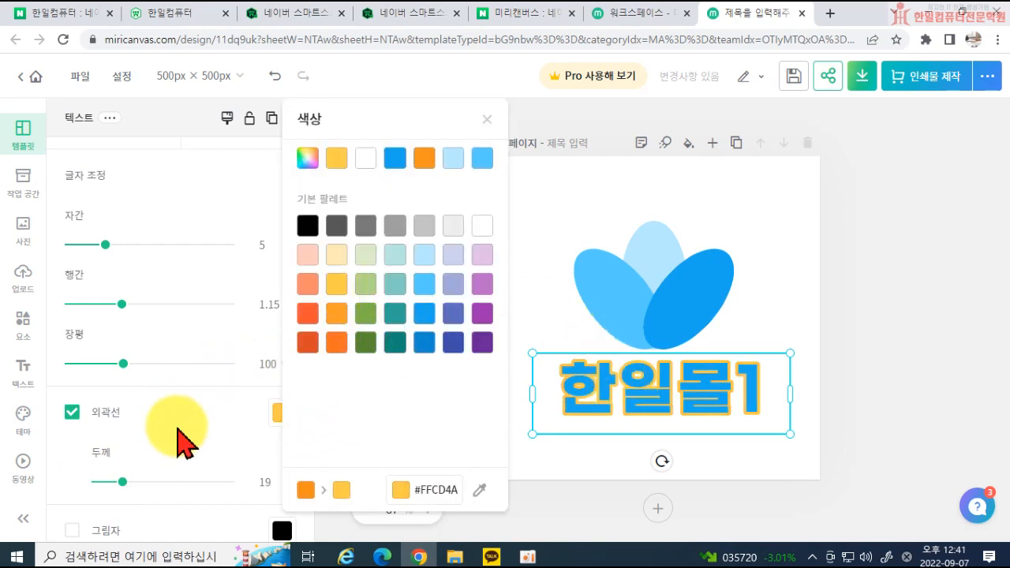
pyautogui.click(72, 428)
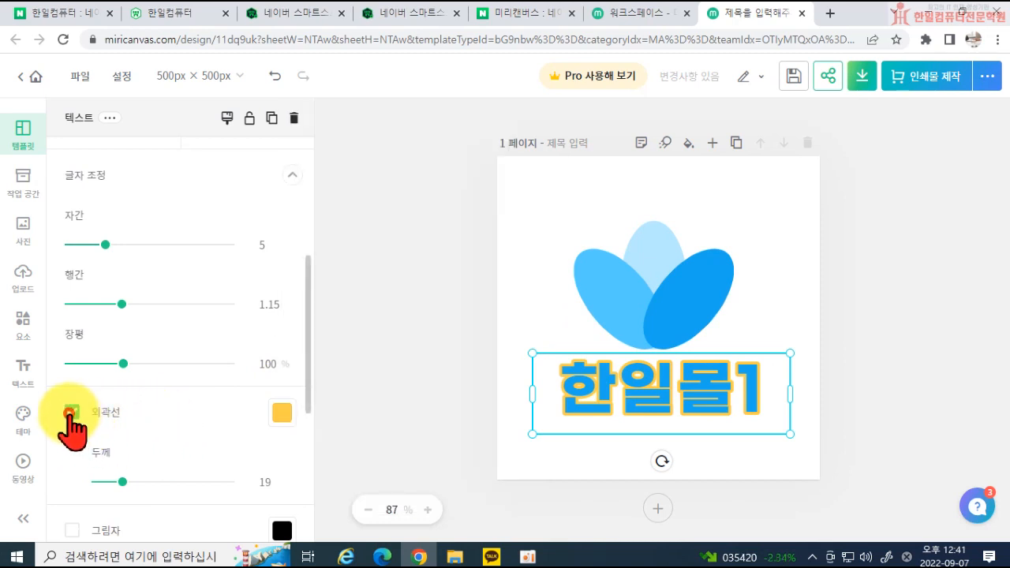
pyautogui.click(70, 414)
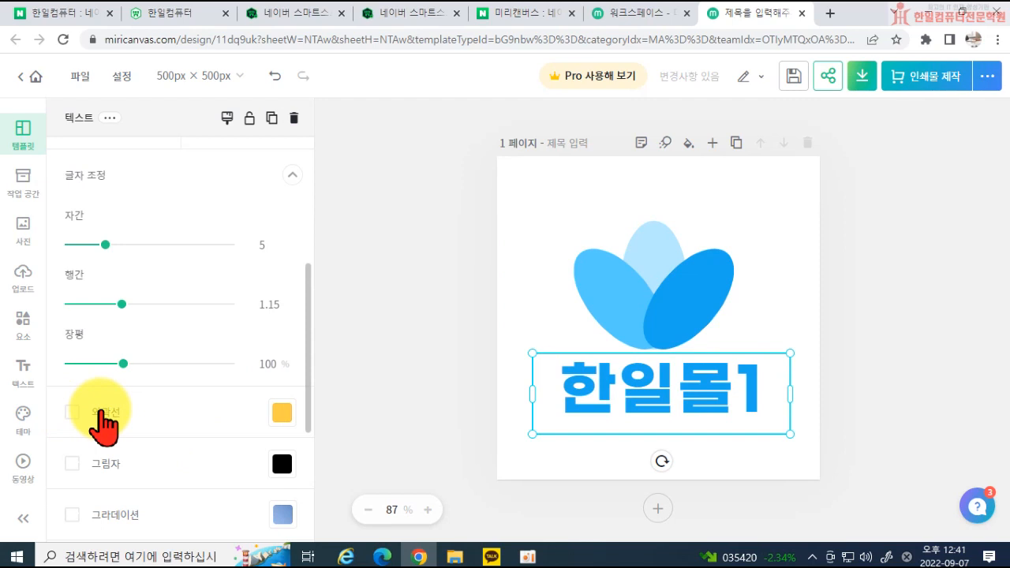
# Try a black shadow (그림자) on the 한일몰1 text with direction 291° and opacity 20%, and turn the shadow off.
pyautogui.scroll(-1, 101, 411)
pyautogui.click(109, 390)
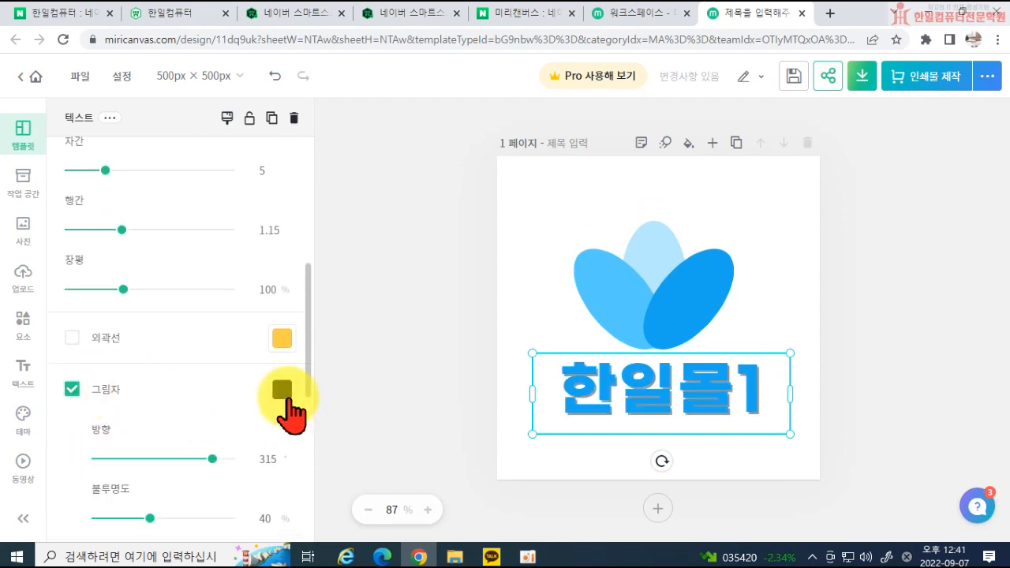
pyautogui.click(286, 394)
pyautogui.click(277, 394)
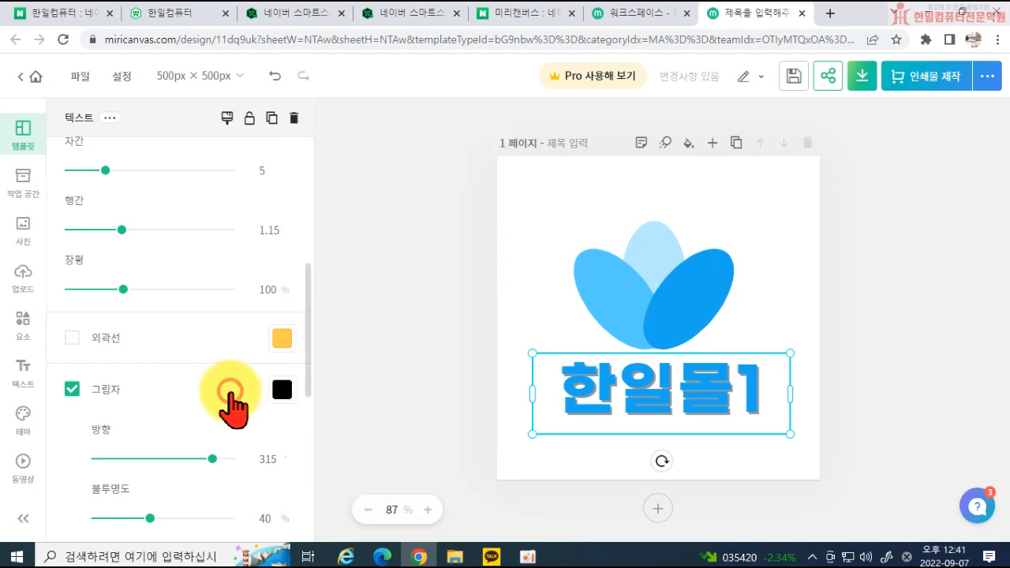
pyautogui.moveTo(214, 456); pyautogui.dragTo(204, 460)
pyautogui.scroll(-1, 134, 505)
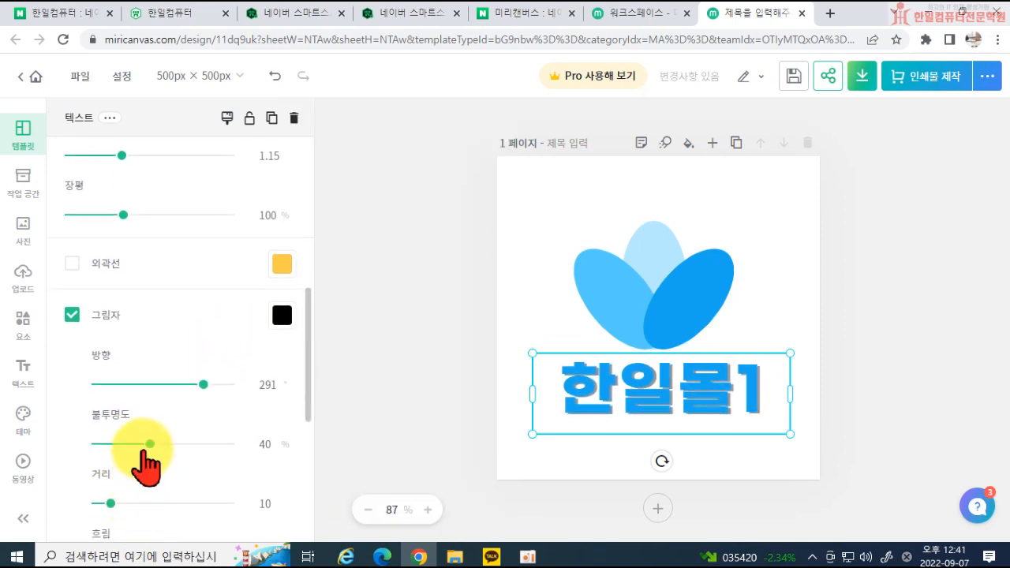
pyautogui.moveTo(150, 444); pyautogui.dragTo(123, 445)
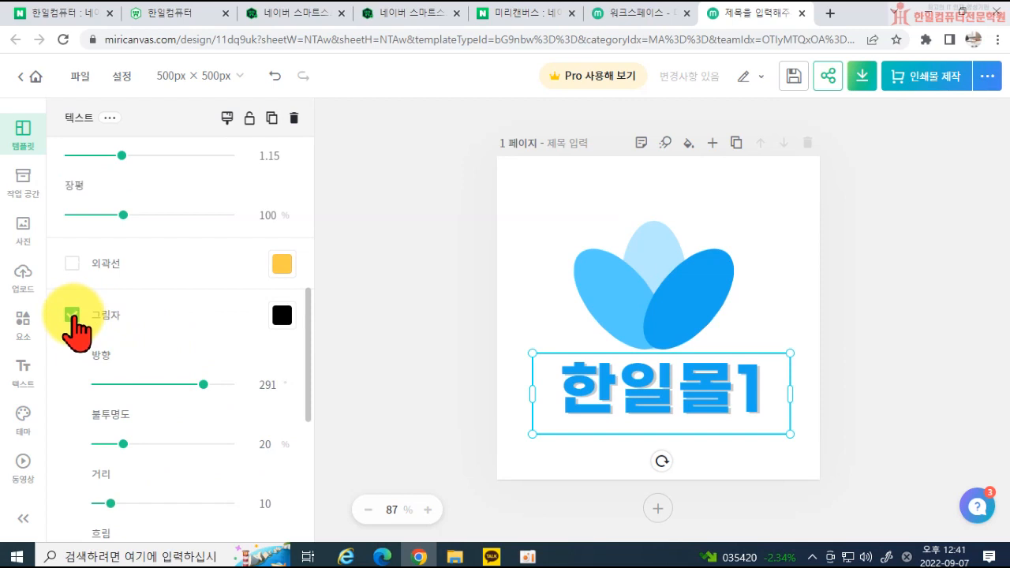
pyautogui.click(72, 316)
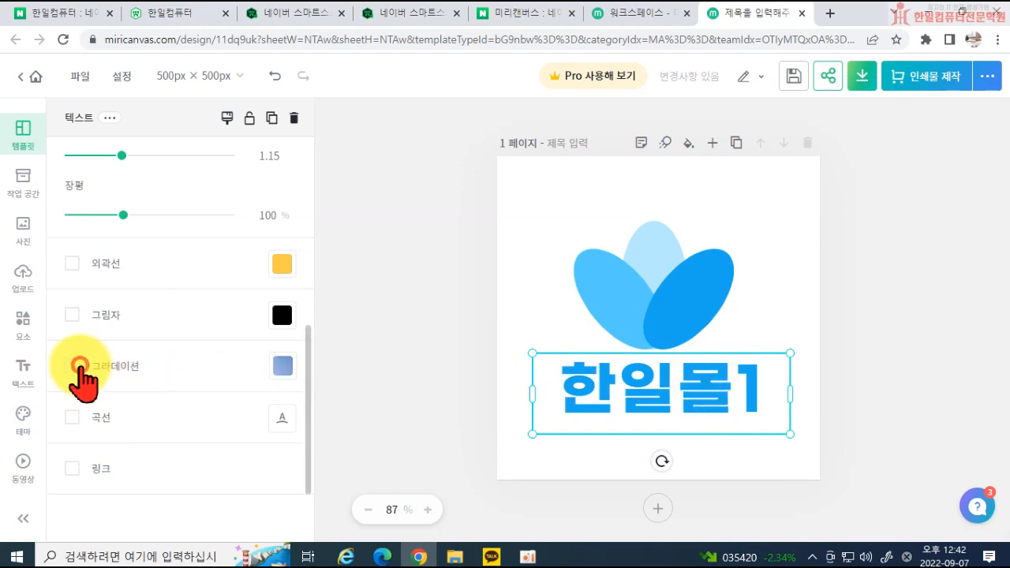
# Apply a gradient (그라데이션) to the 한일몰1 text using the light-to-dark blue preset, with its direction set to 92°.
pyautogui.click(72, 366)
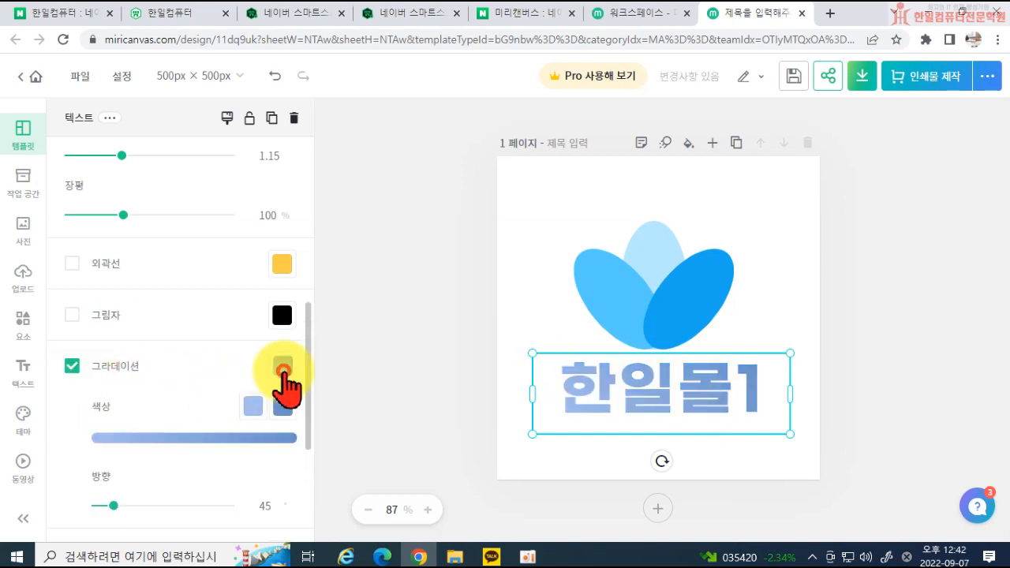
pyautogui.click(281, 365)
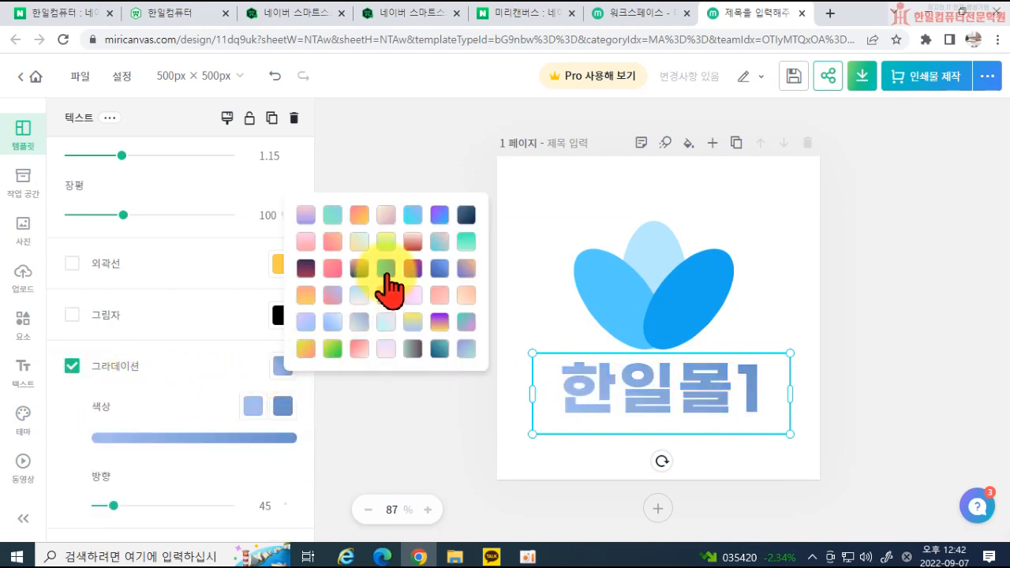
pyautogui.click(386, 271)
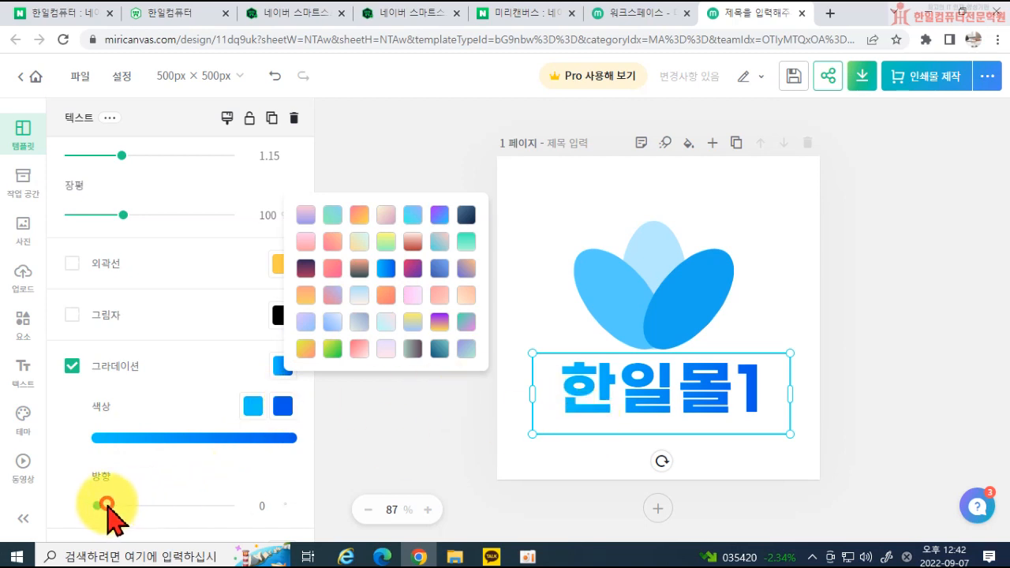
pyautogui.moveTo(106, 506); pyautogui.dragTo(129, 505)
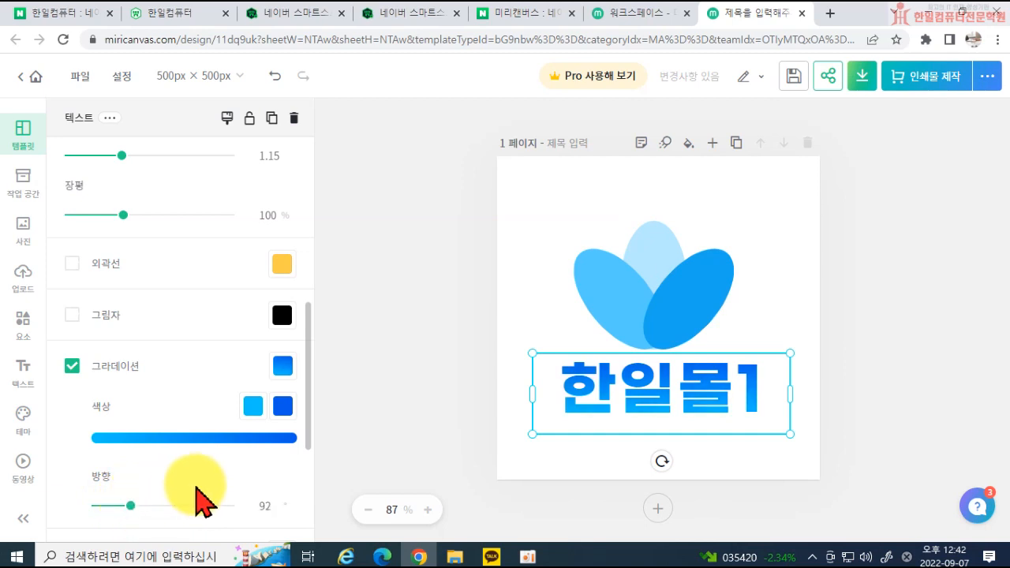
# Try the curve effect (곡선) on the 한일몰1 text, placing it as an arc above the petal symbol with the symbol shifted down.
pyautogui.scroll(-1, 254, 483)
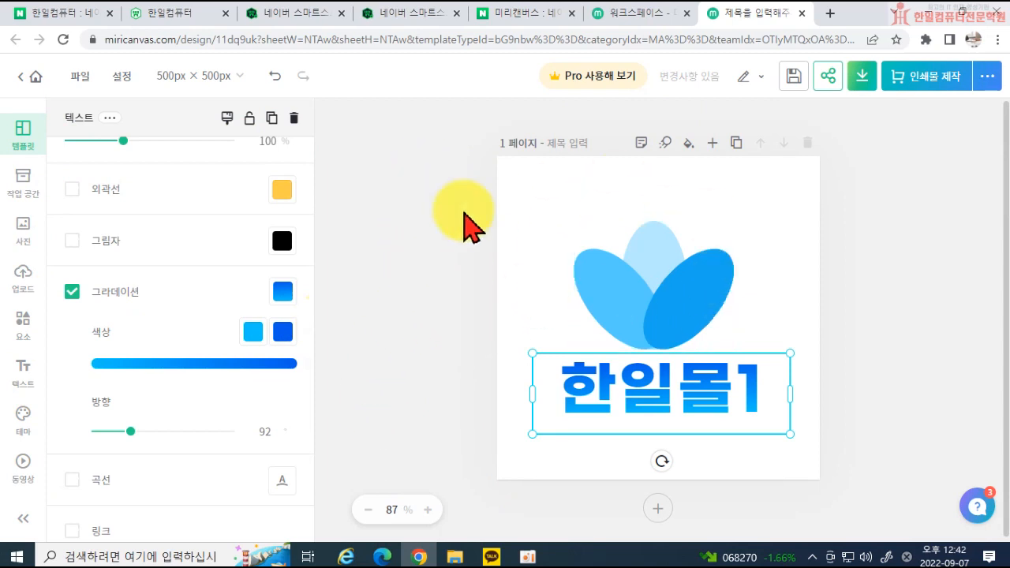
pyautogui.scroll(-2, 158, 427)
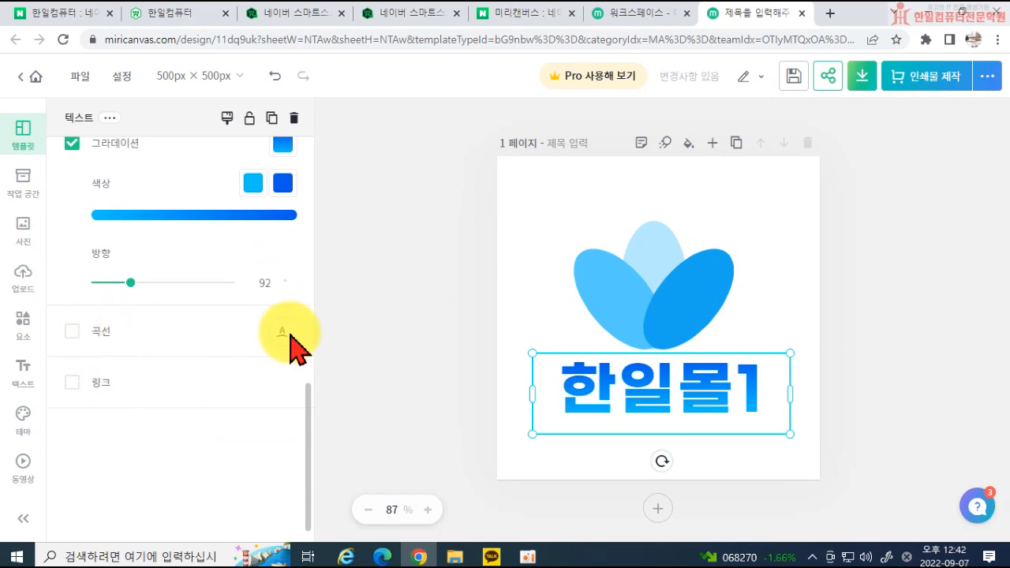
pyautogui.click(102, 333)
pyautogui.moveTo(571, 382); pyautogui.dragTo(604, 244)
pyautogui.click(627, 369)
pyautogui.moveTo(789, 492); pyautogui.dragTo(734, 451)
pyautogui.click(661, 209)
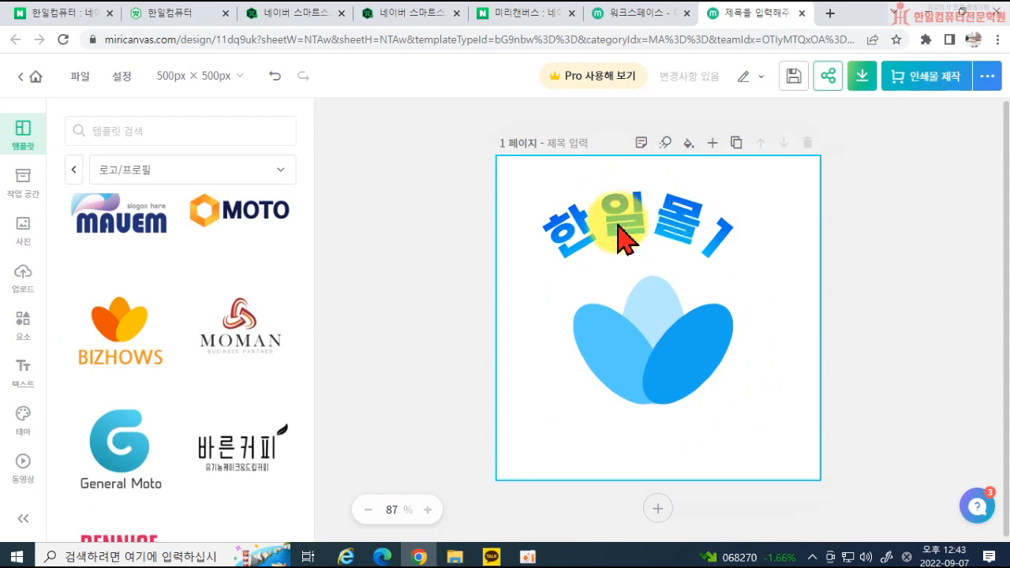
# Move the curved 한일몰1 text slightly down and right so its arc is centred over the petal symbol.
pyautogui.click(595, 251)
pyautogui.moveTo(590, 261); pyautogui.dragTo(592, 272)
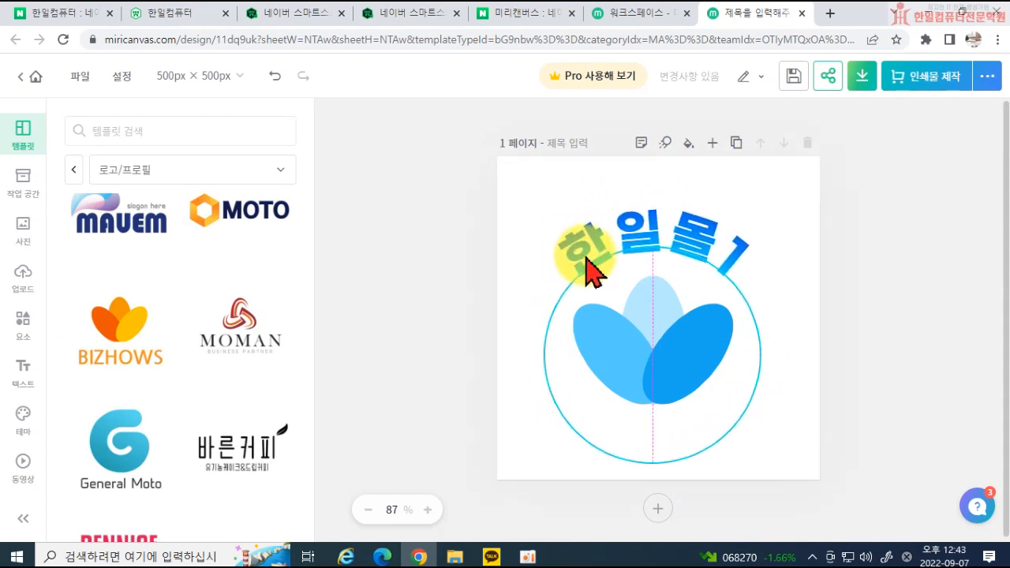
pyautogui.click(822, 305)
# Turn off the curve effect on the 한일몰1 text and rearrange the logo with the petal symbol above the straight text.
pyautogui.click(693, 251)
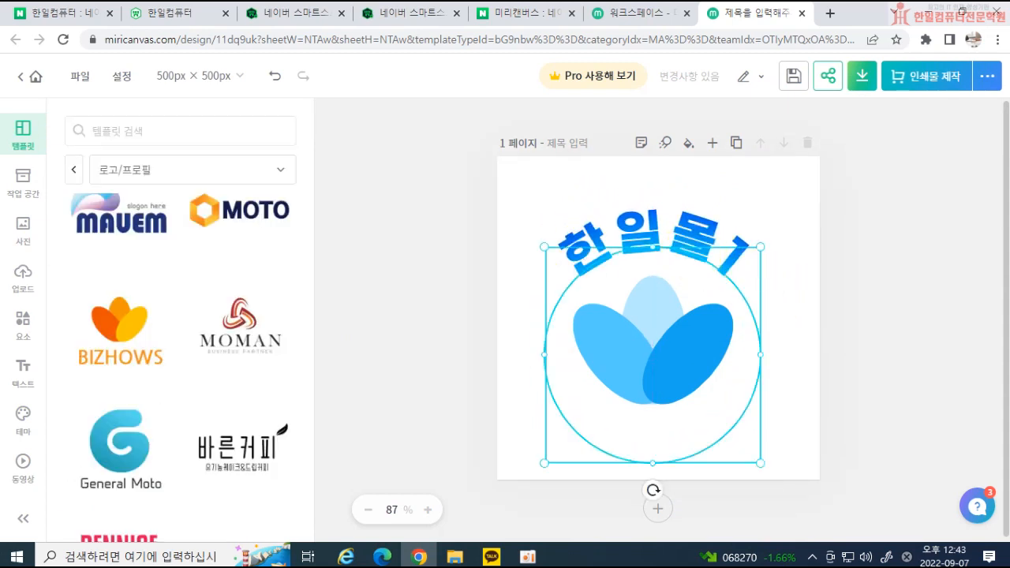
pyautogui.scroll(-3, 126, 477)
pyautogui.scroll(-4, 126, 486)
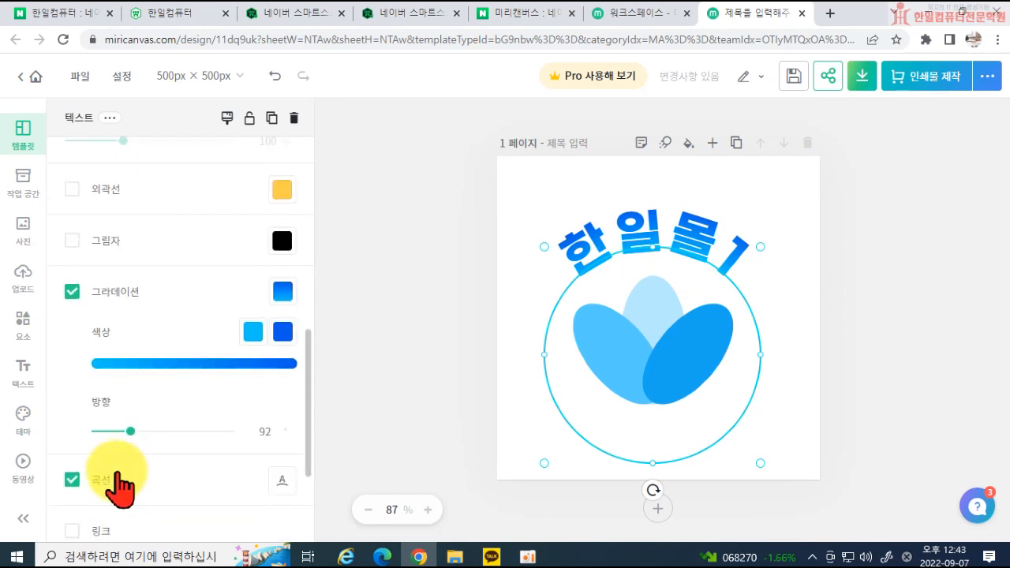
pyautogui.click(72, 480)
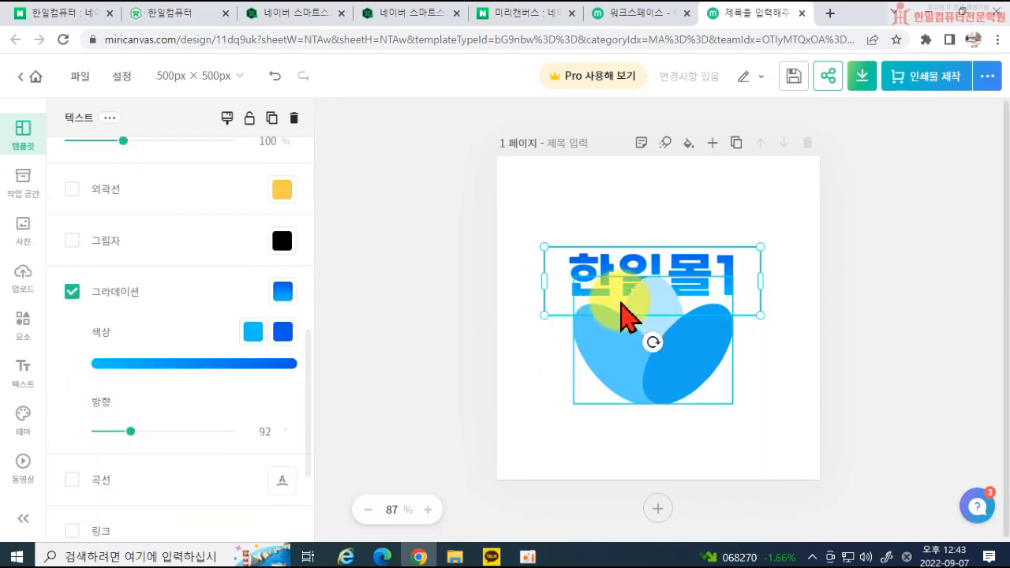
pyautogui.moveTo(609, 282); pyautogui.dragTo(620, 423)
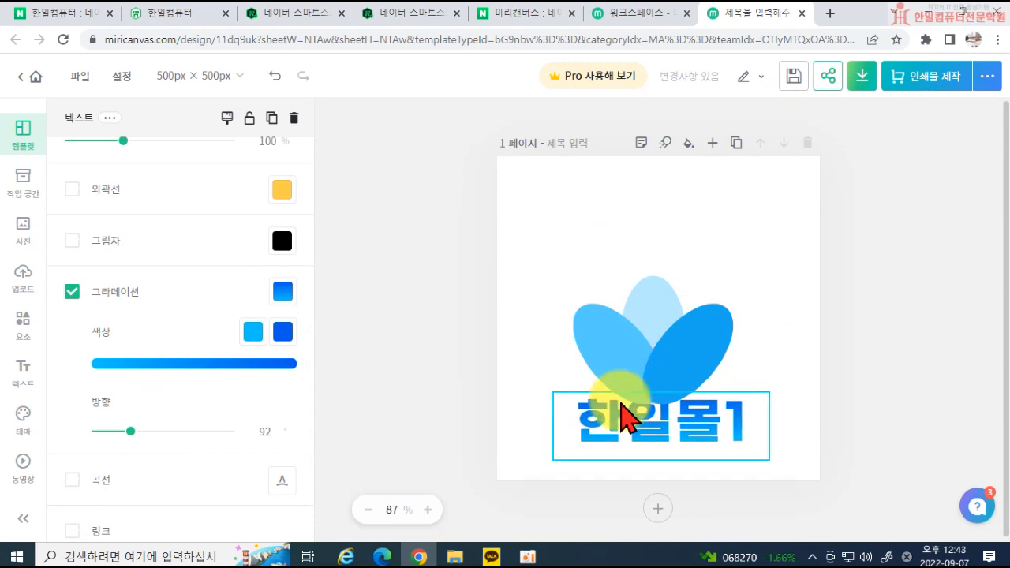
pyautogui.moveTo(648, 335); pyautogui.dragTo(655, 290)
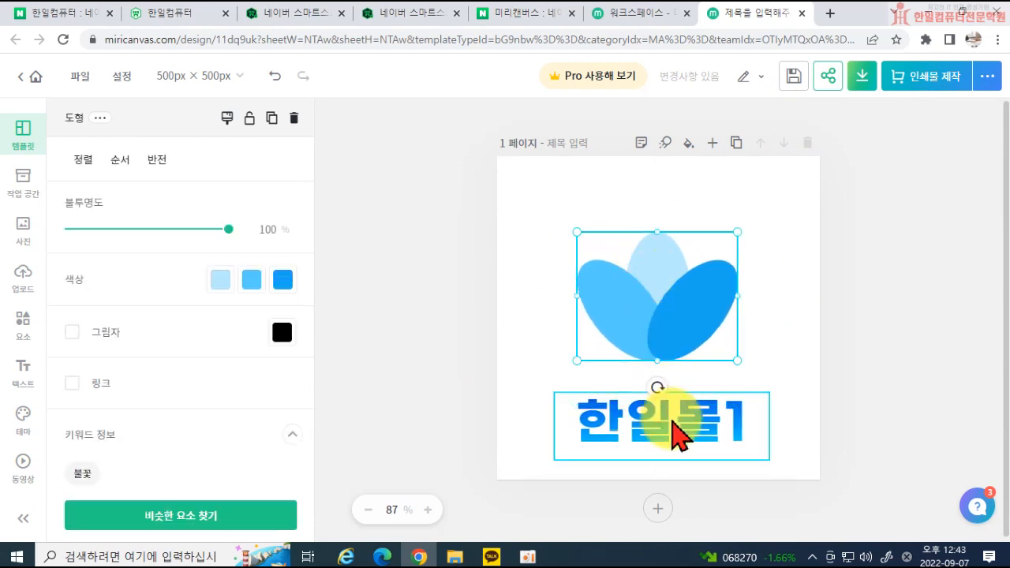
# Move the 한일몰1 text and the petal symbol slightly upward, keeping the text centred close beneath the symbol.
pyautogui.click(671, 407)
pyautogui.scroll(-2, 114, 458)
pyautogui.scroll(-6, 113, 458)
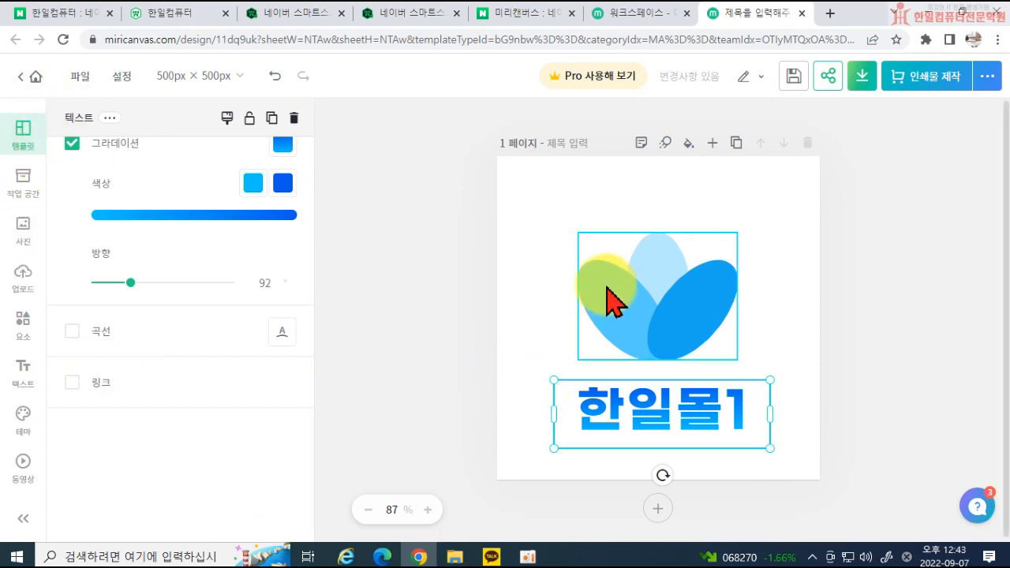
pyautogui.click(676, 318)
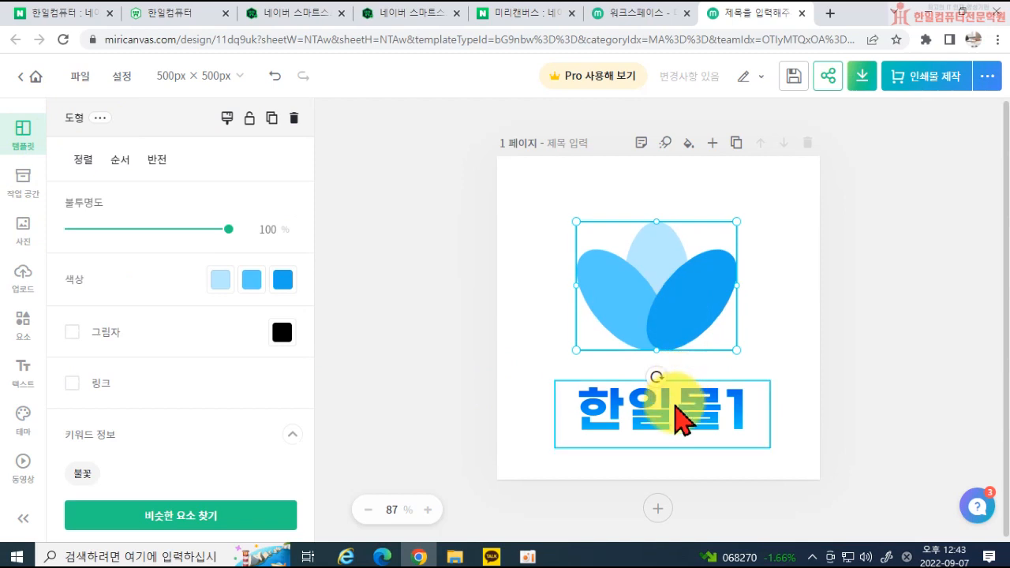
pyautogui.moveTo(676, 399); pyautogui.dragTo(673, 394)
pyautogui.click(673, 395)
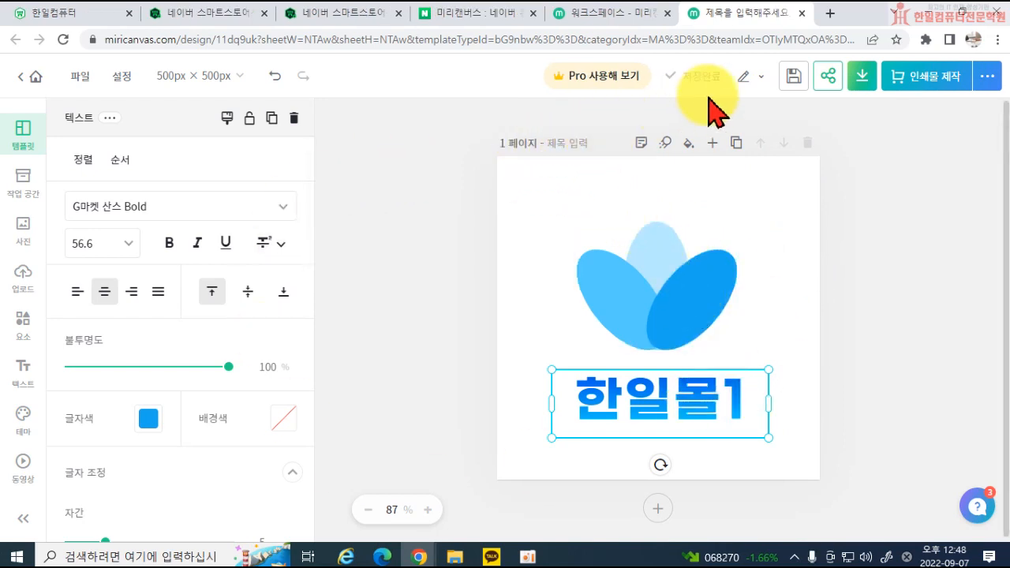
# Set the title of page 1 to 로고.
pyautogui.scroll(2, 661, 173)
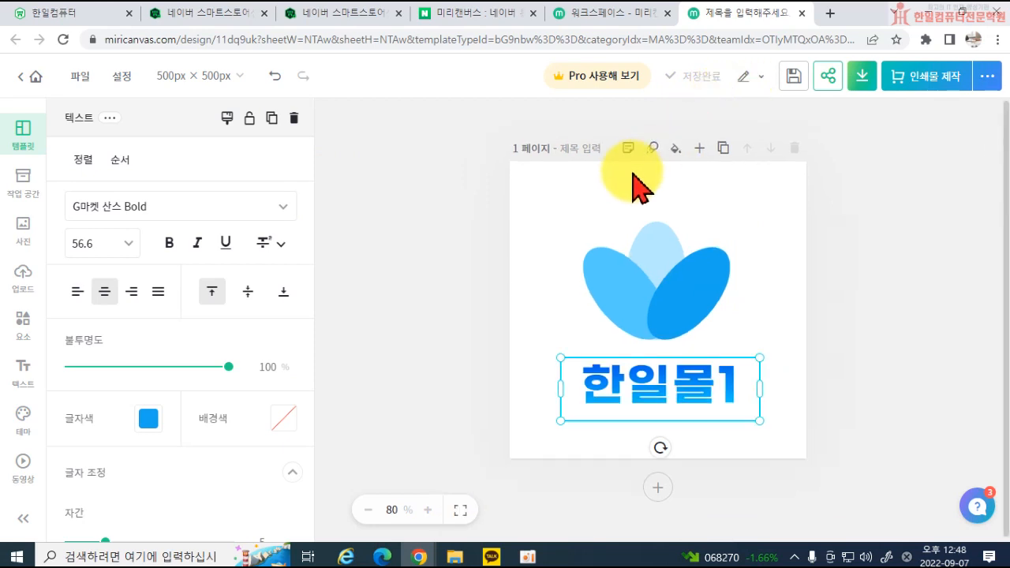
pyautogui.click(751, 79)
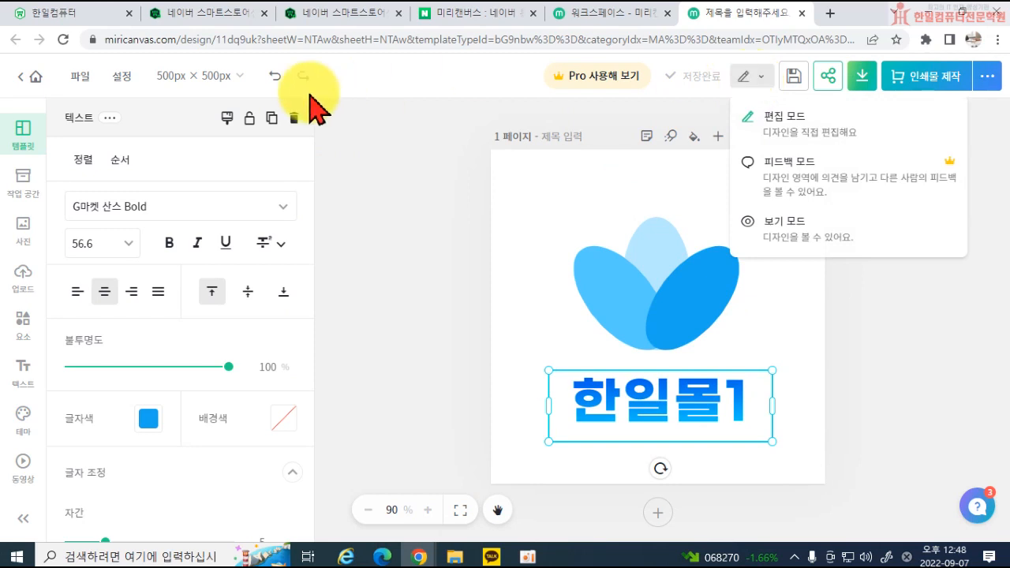
pyautogui.click(354, 74)
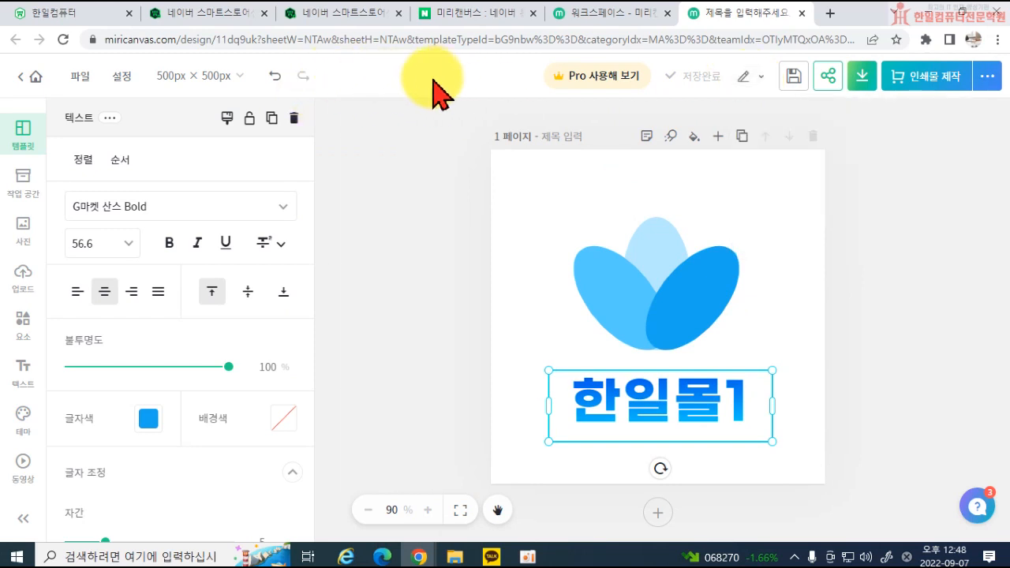
pyautogui.click(556, 138)
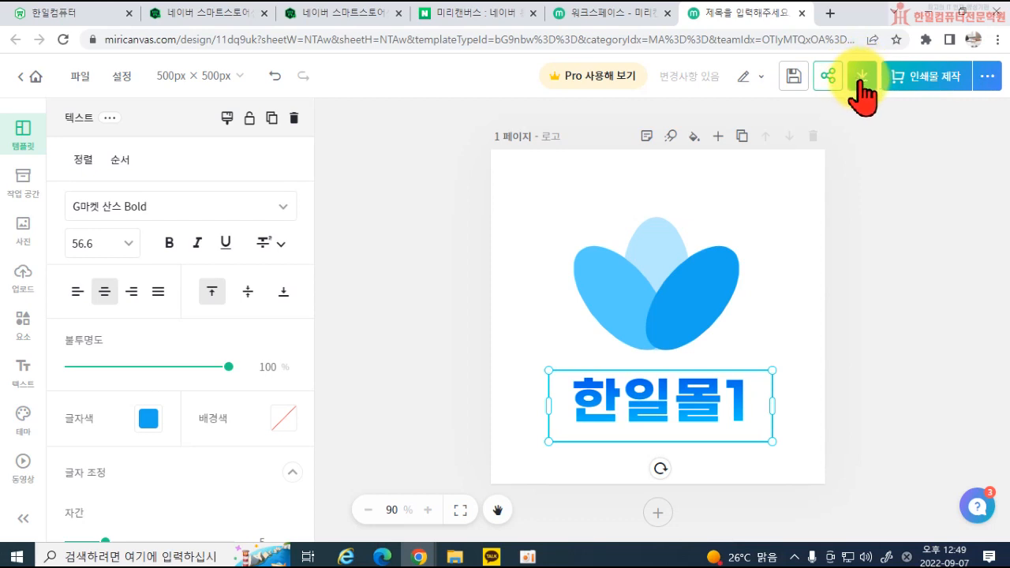
# Download the design with 빠른 다운로드 as a PNG with transparent background, saving it as 로고 on USB드라이브 (E:).
pyautogui.click(859, 76)
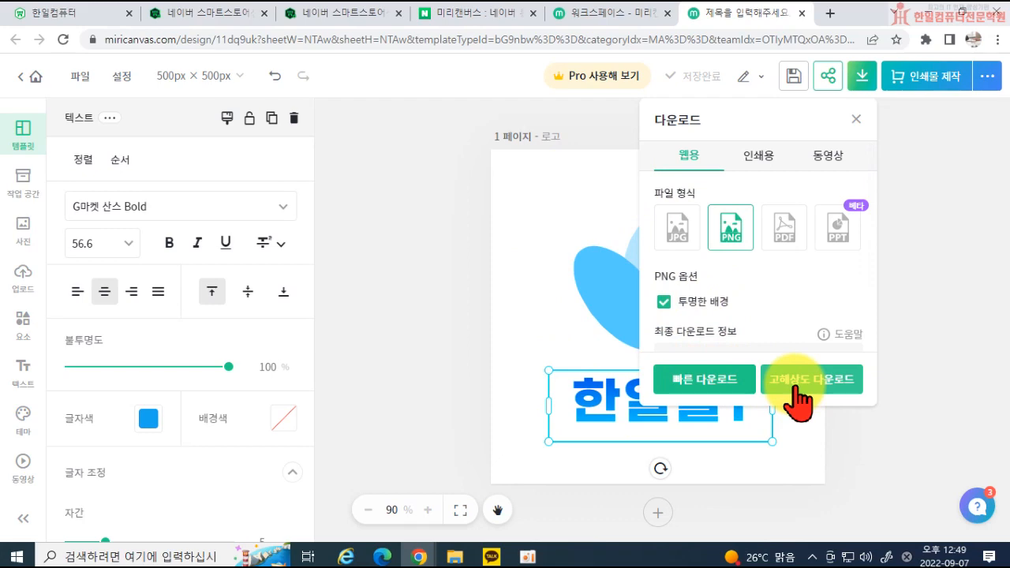
pyautogui.click(705, 380)
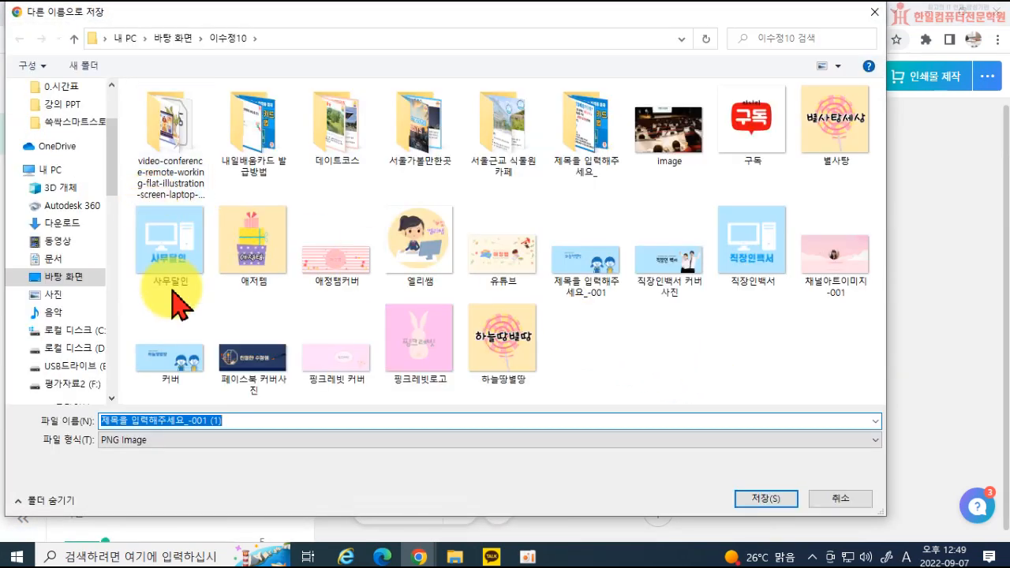
pyautogui.scroll(-2, 47, 300)
pyautogui.click(57, 308)
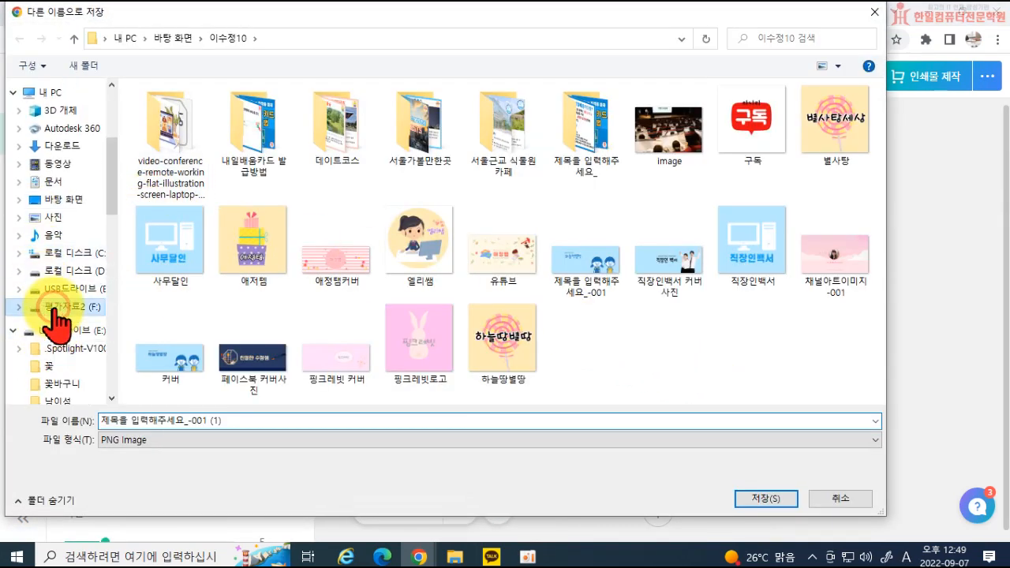
pyautogui.click(58, 330)
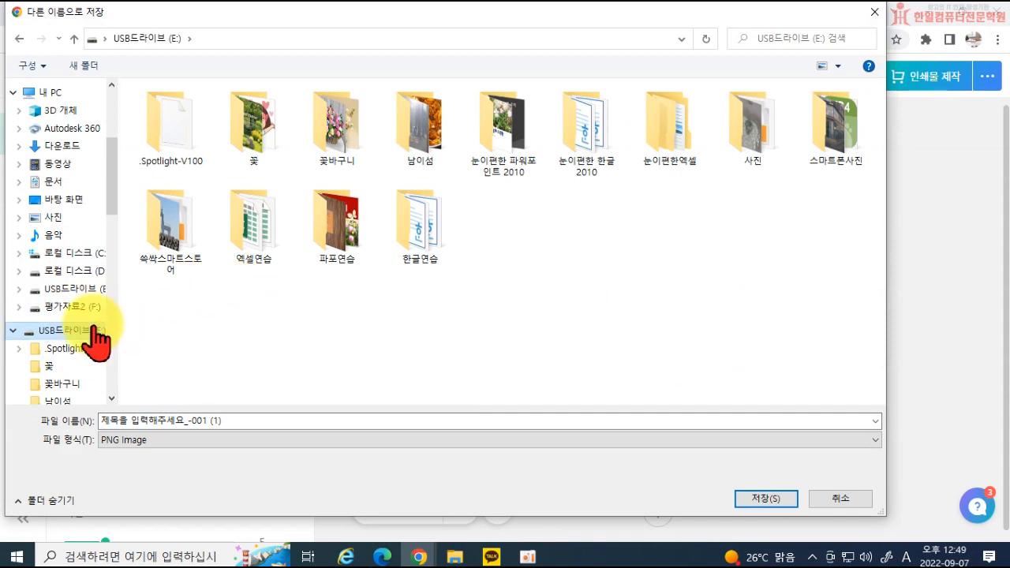
pyautogui.click(233, 424)
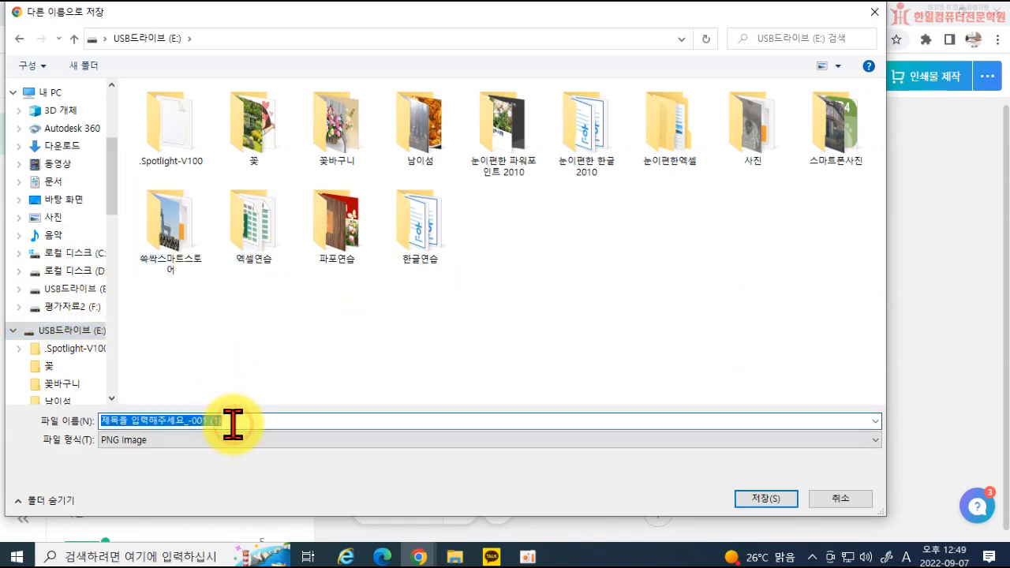
pyautogui.write('fhrh')
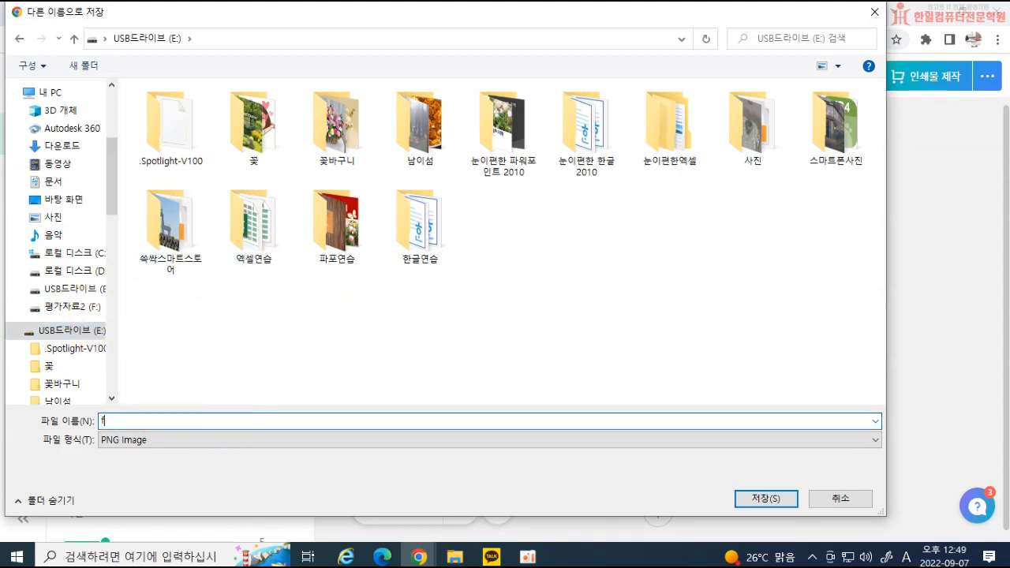
pyautogui.click(771, 496)
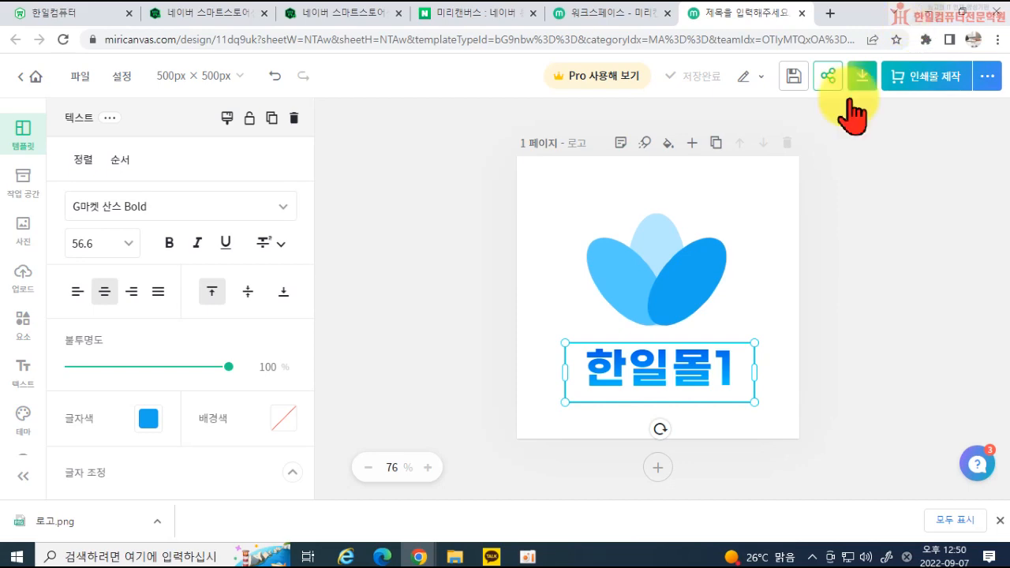
# Switch to File Explorer, preview the saved 로고 image on USB드라이브 (E:), and return to the design.
pyautogui.click(457, 557)
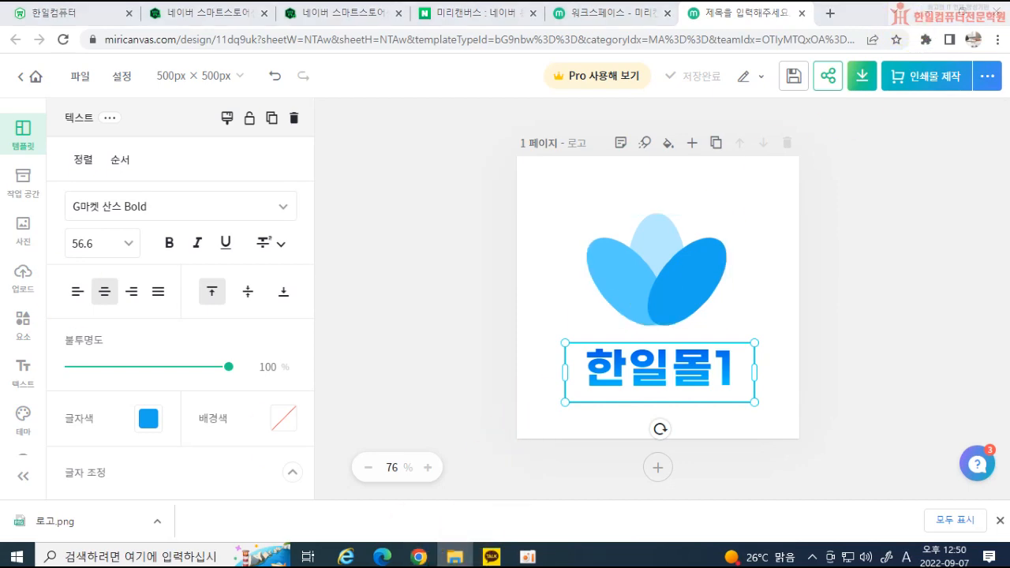
pyautogui.moveTo(119, 119); pyautogui.dragTo(563, 119)
pyautogui.scroll(1, 180, 338)
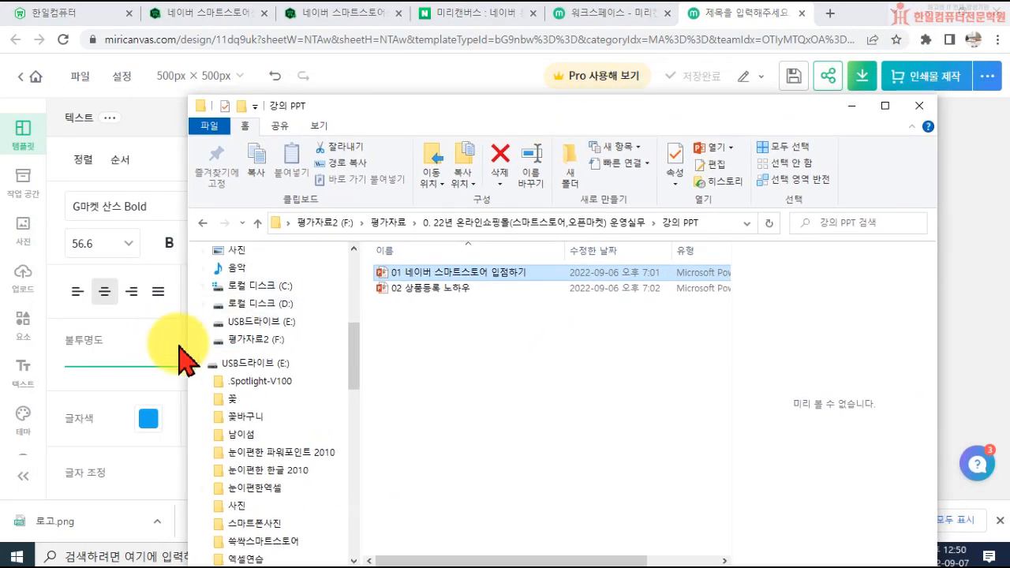
pyautogui.click(254, 339)
pyautogui.click(254, 321)
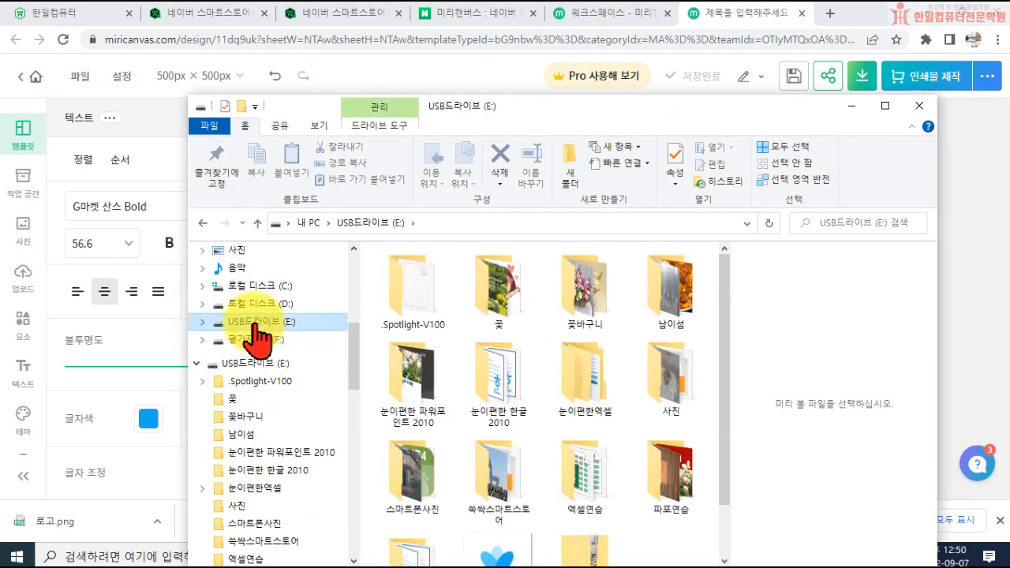
pyautogui.scroll(-1, 568, 450)
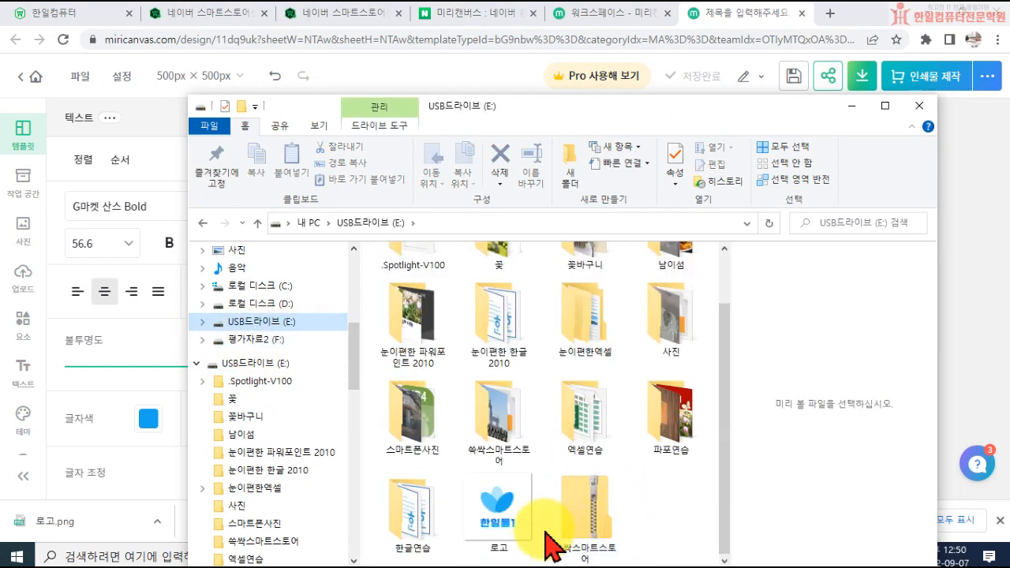
pyautogui.click(487, 522)
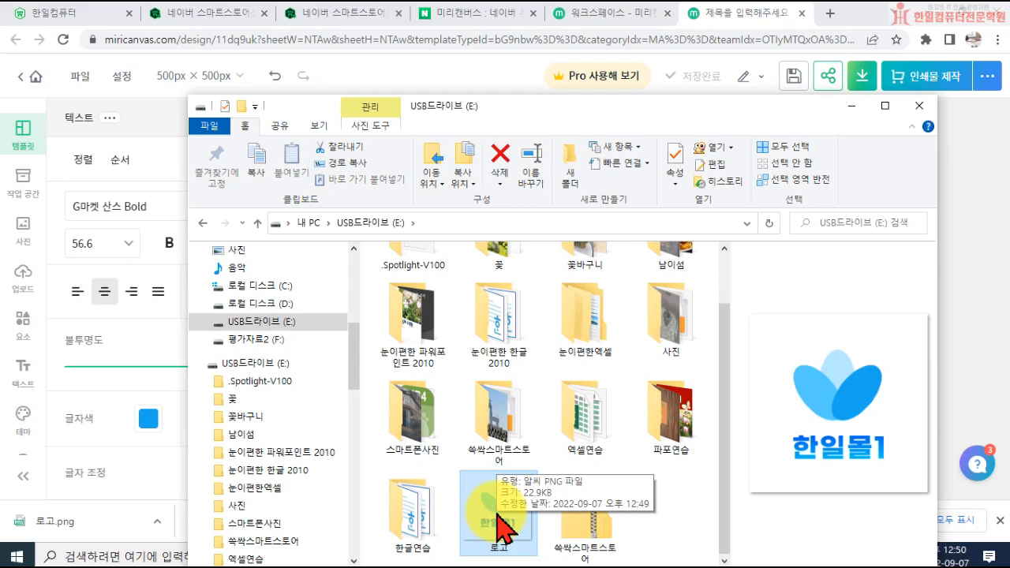
pyautogui.click(848, 106)
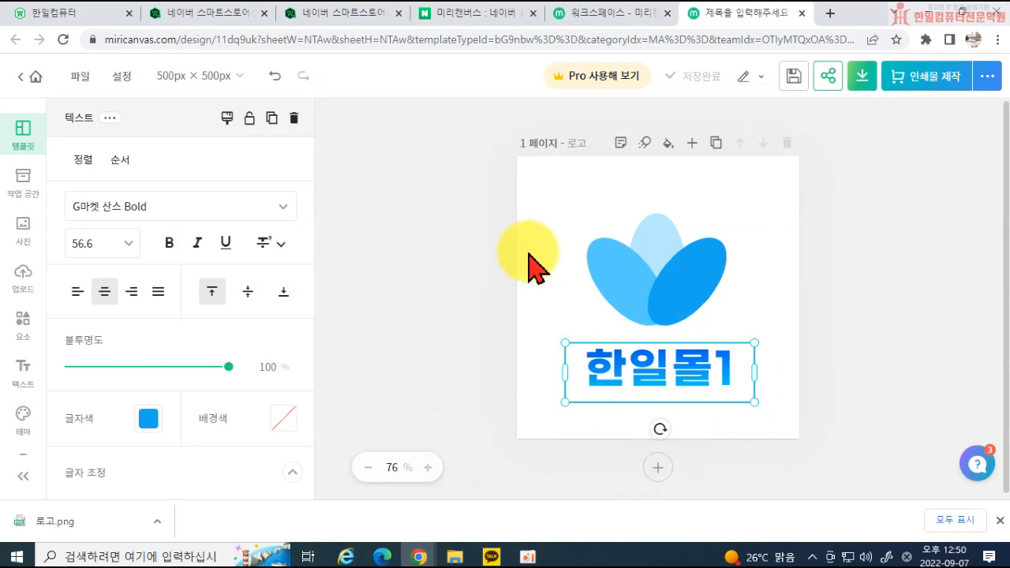